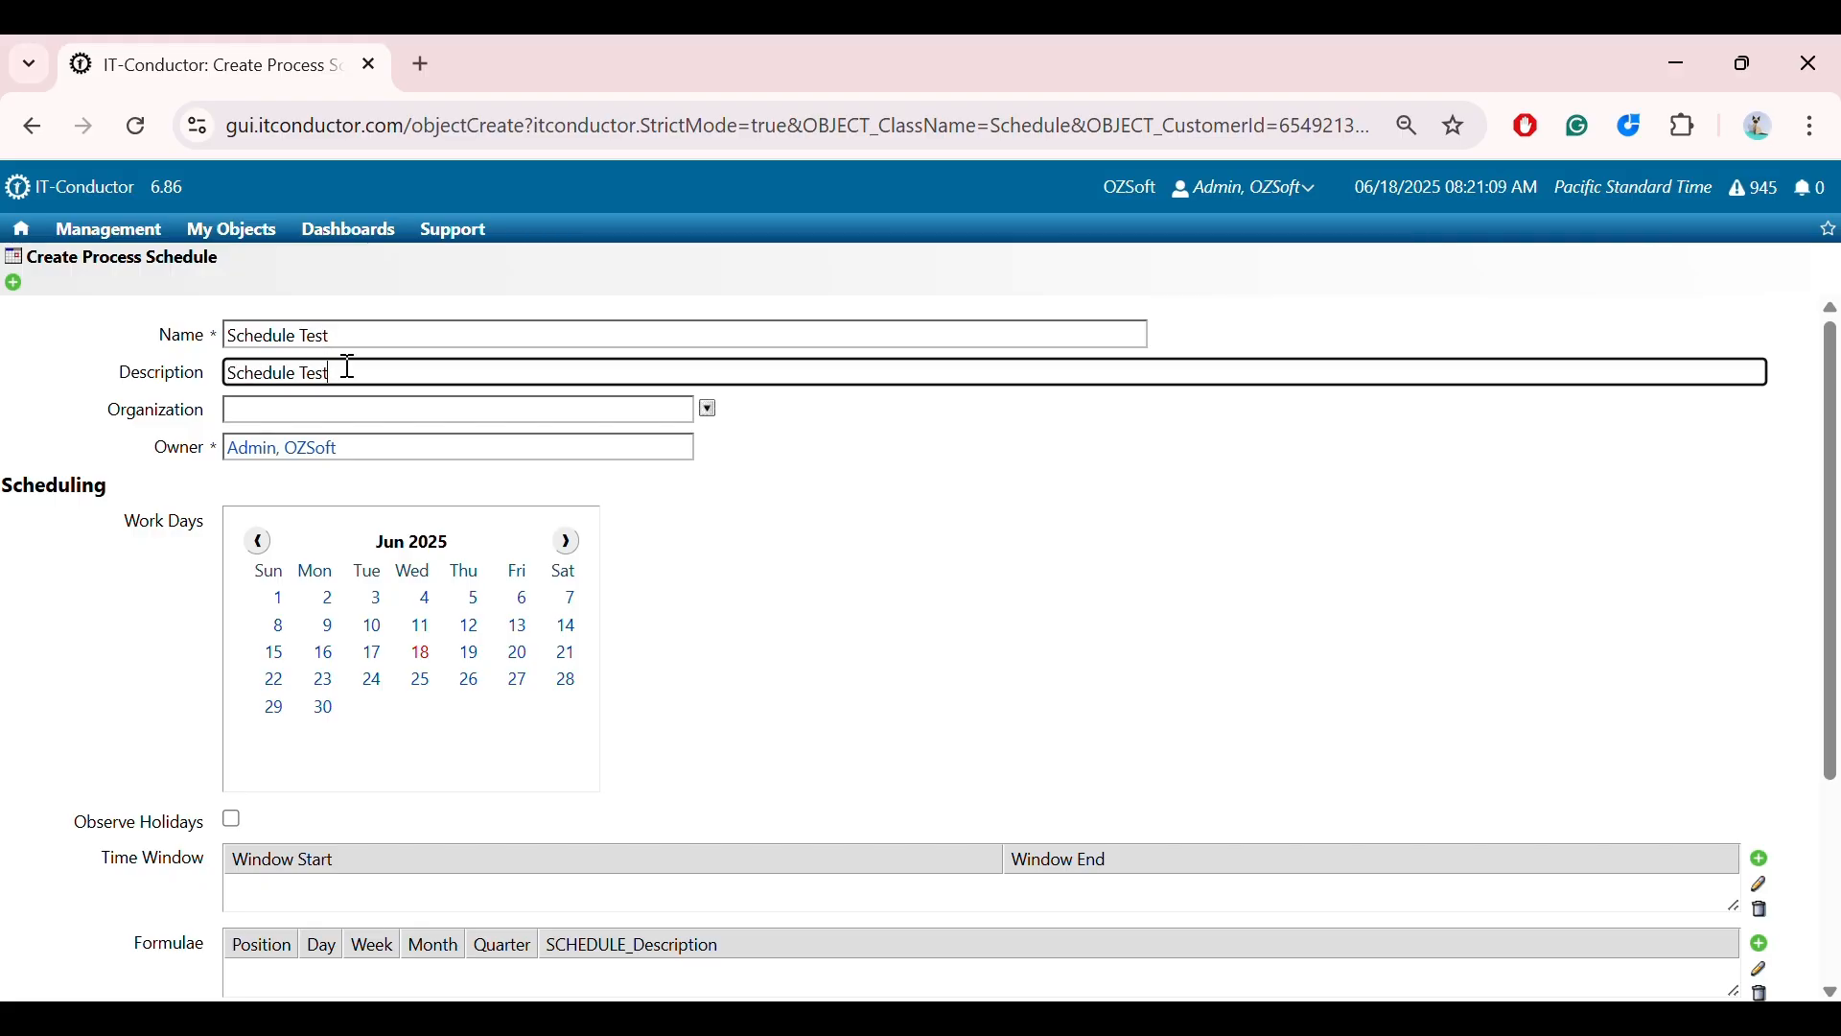
Set the schedule's Organization to NONE
left_click(710, 411)
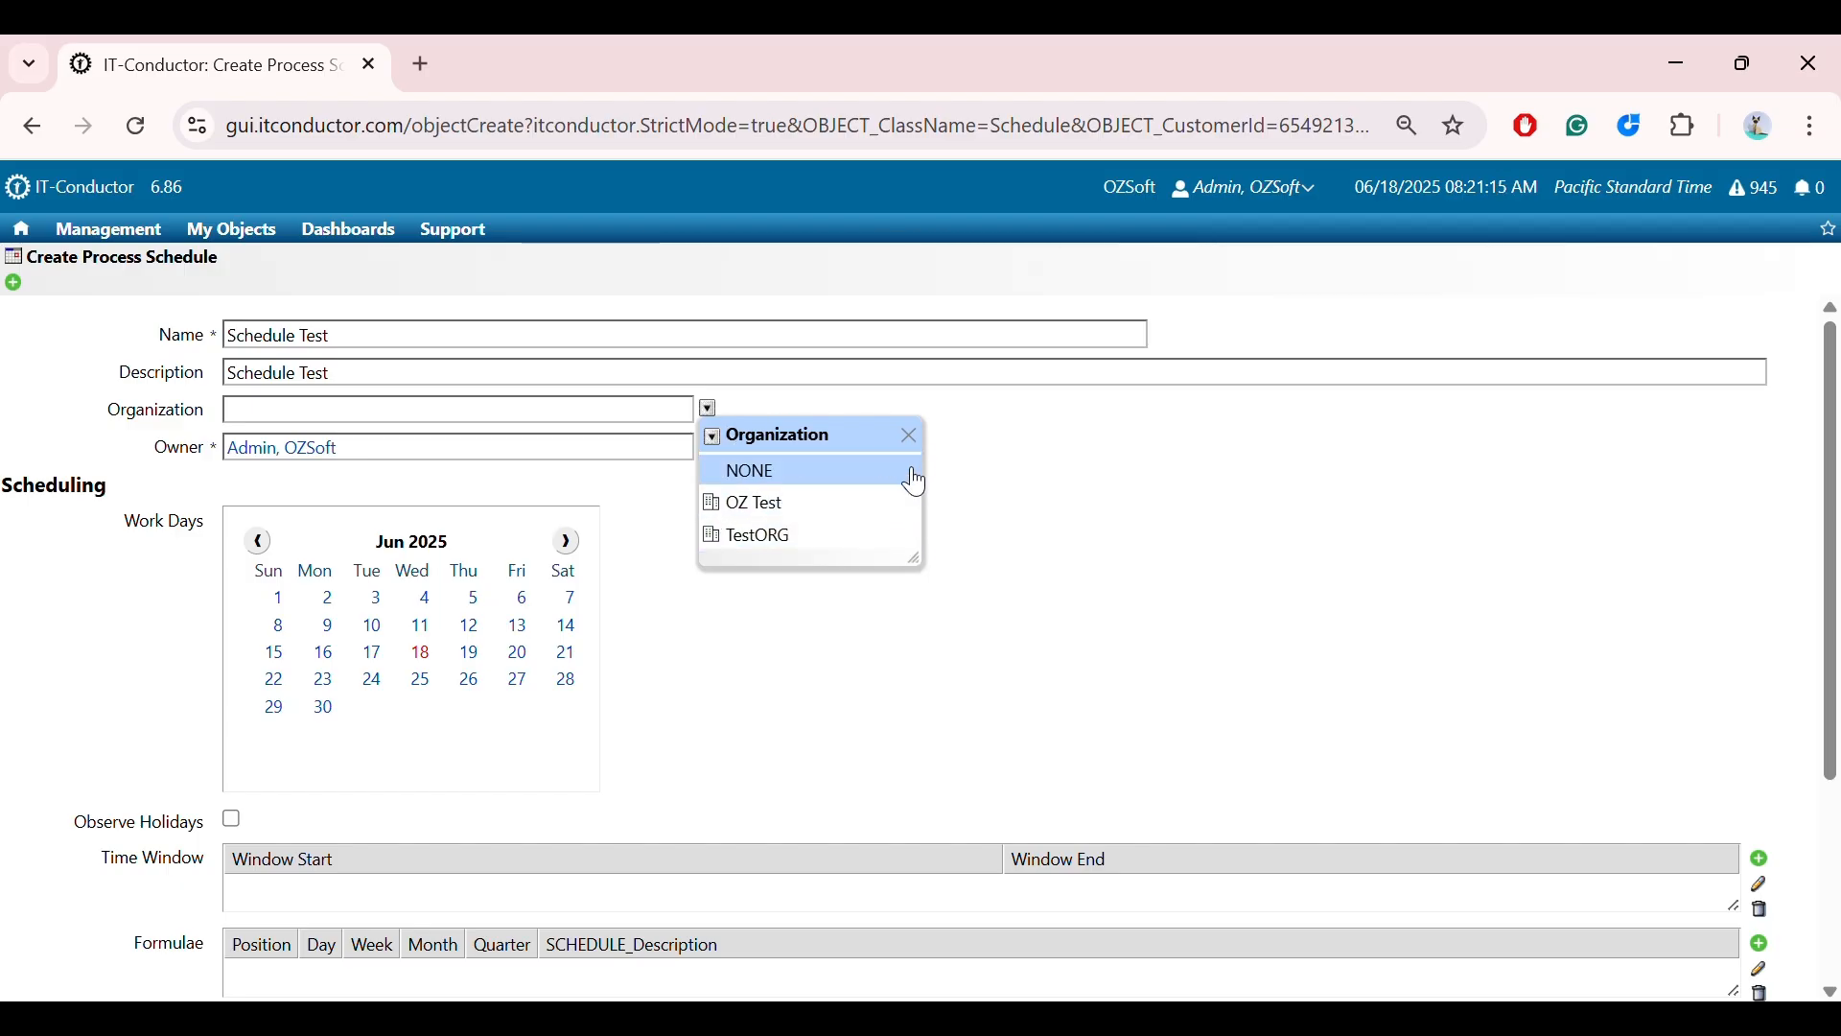
left_click(872, 467)
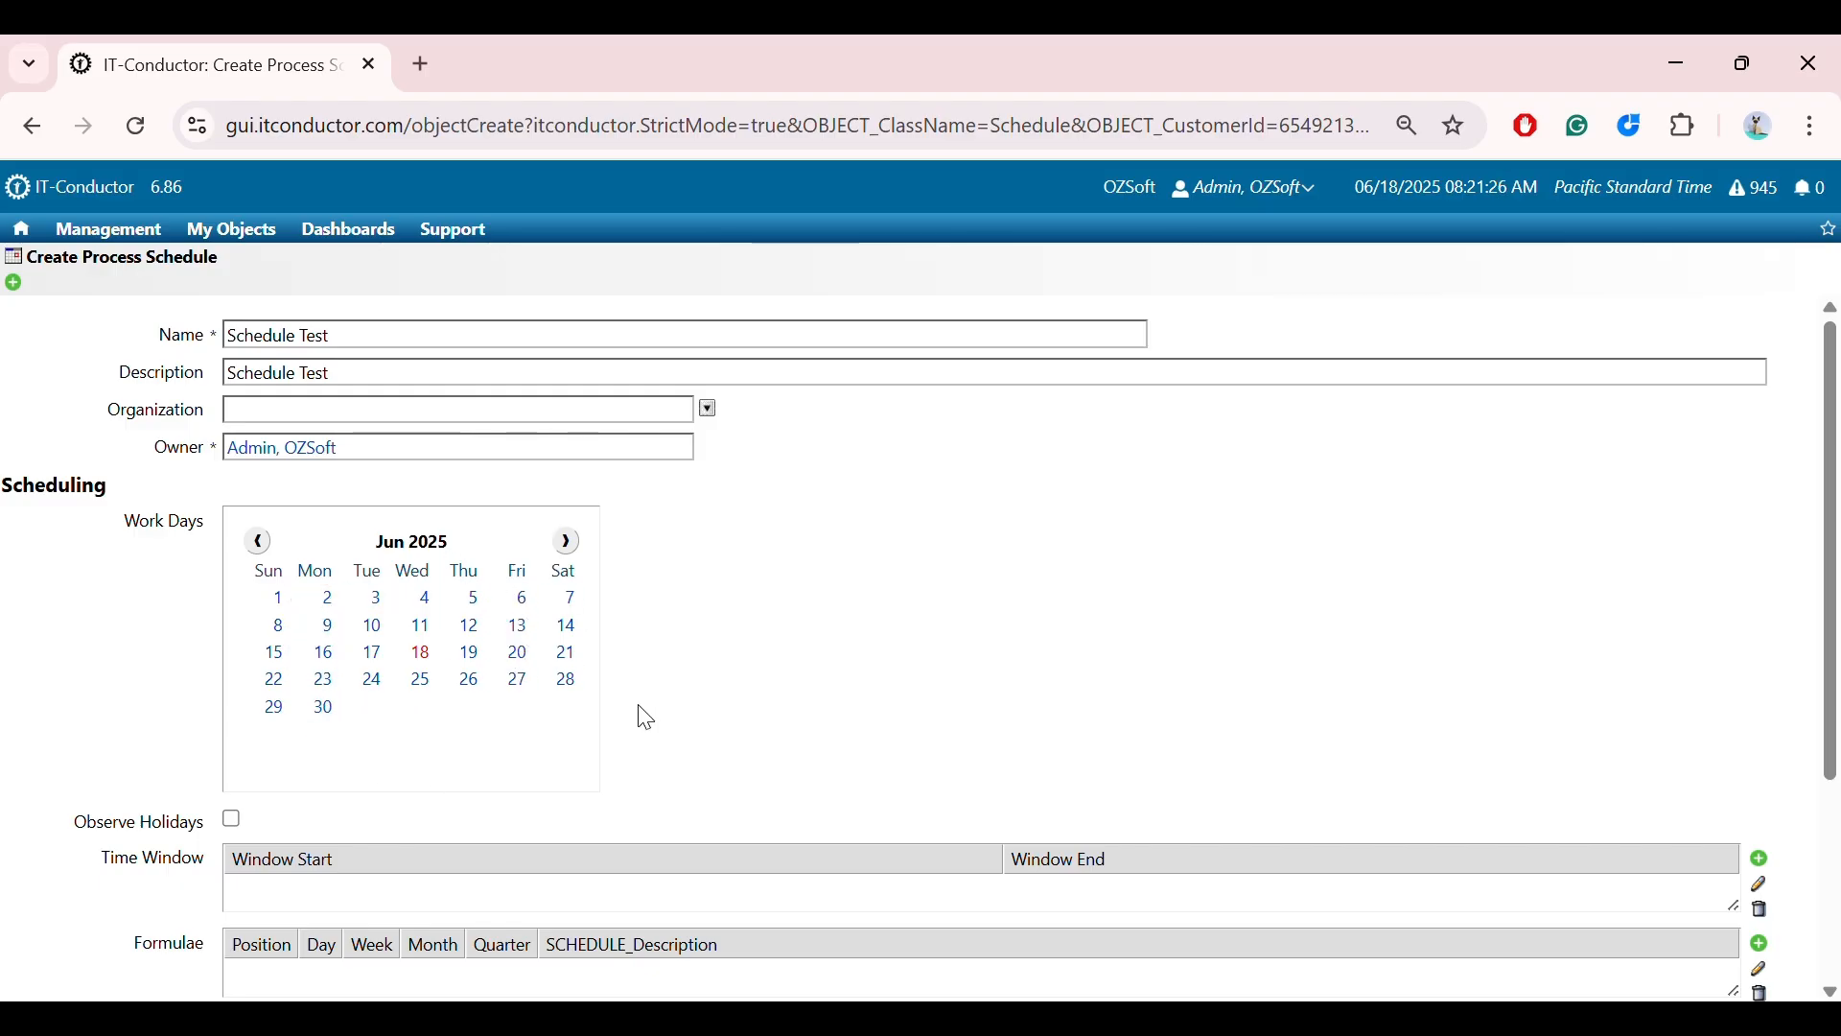
Enable the Observe Holidays option for the schedule and clear it again
scroll(637, 711, "down", 1)
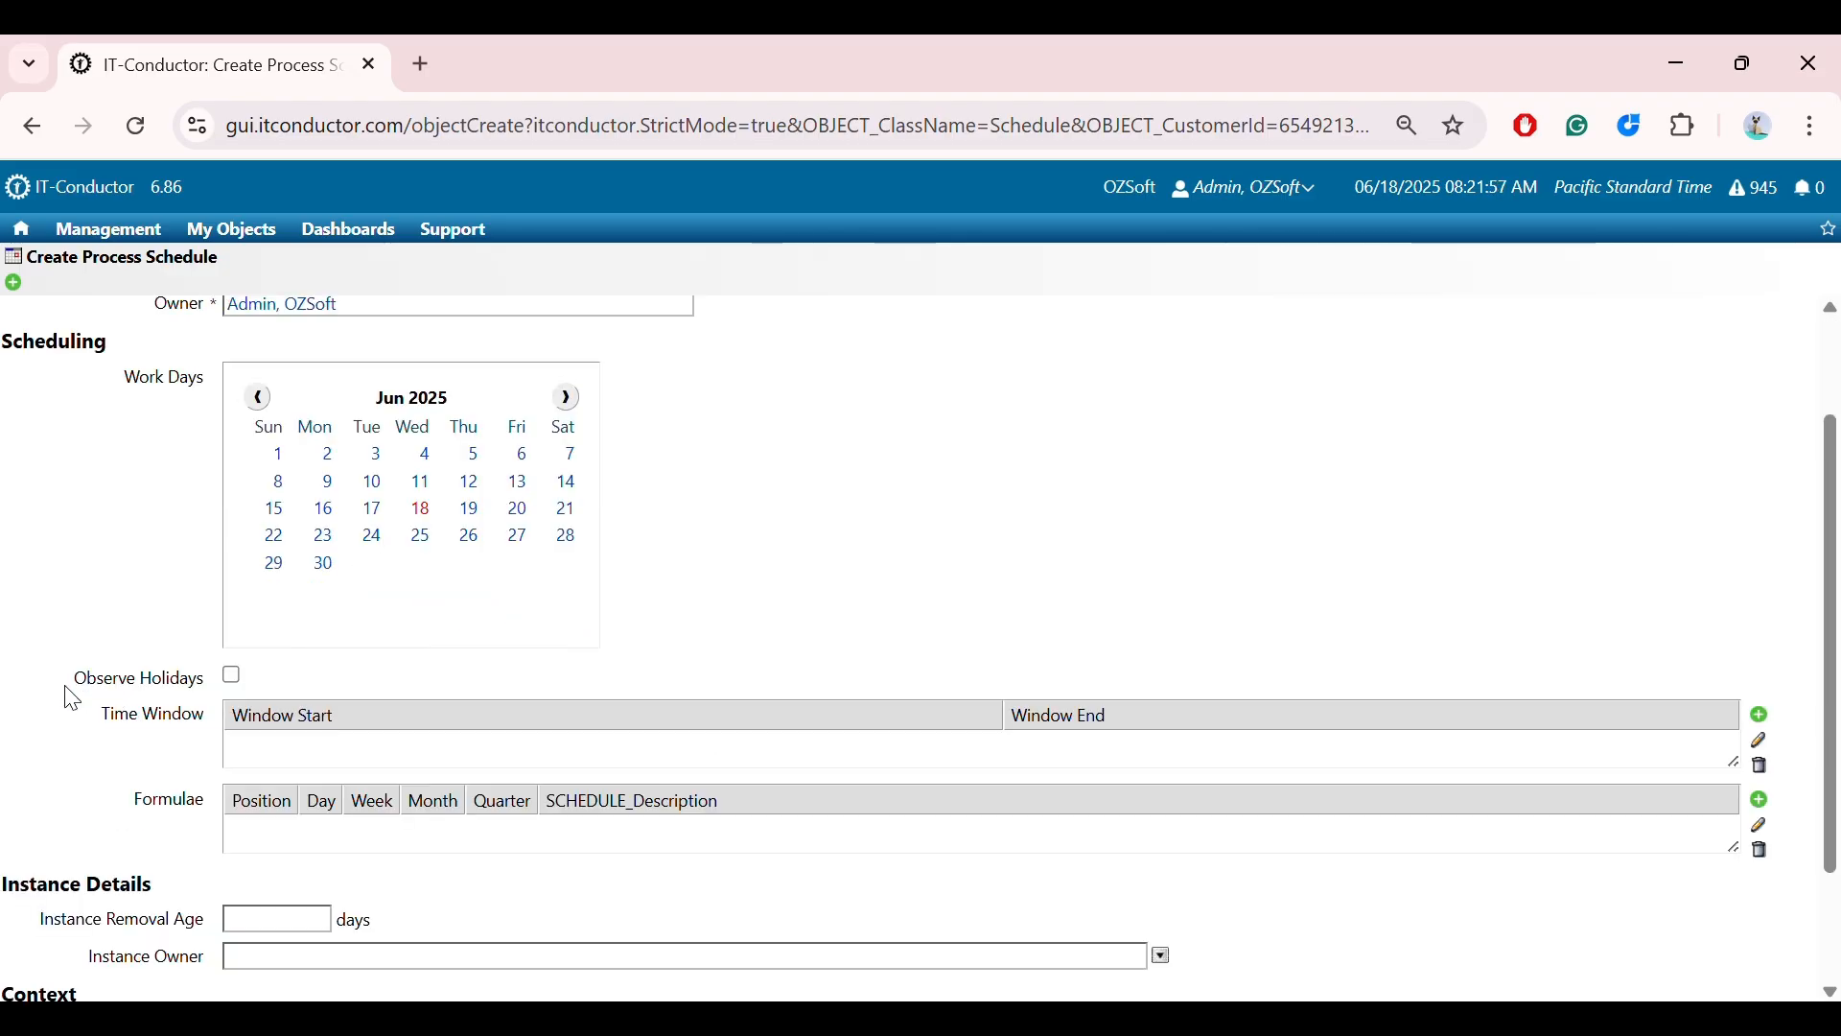
left_click_drag(72, 689, 244, 687)
left_click(233, 677)
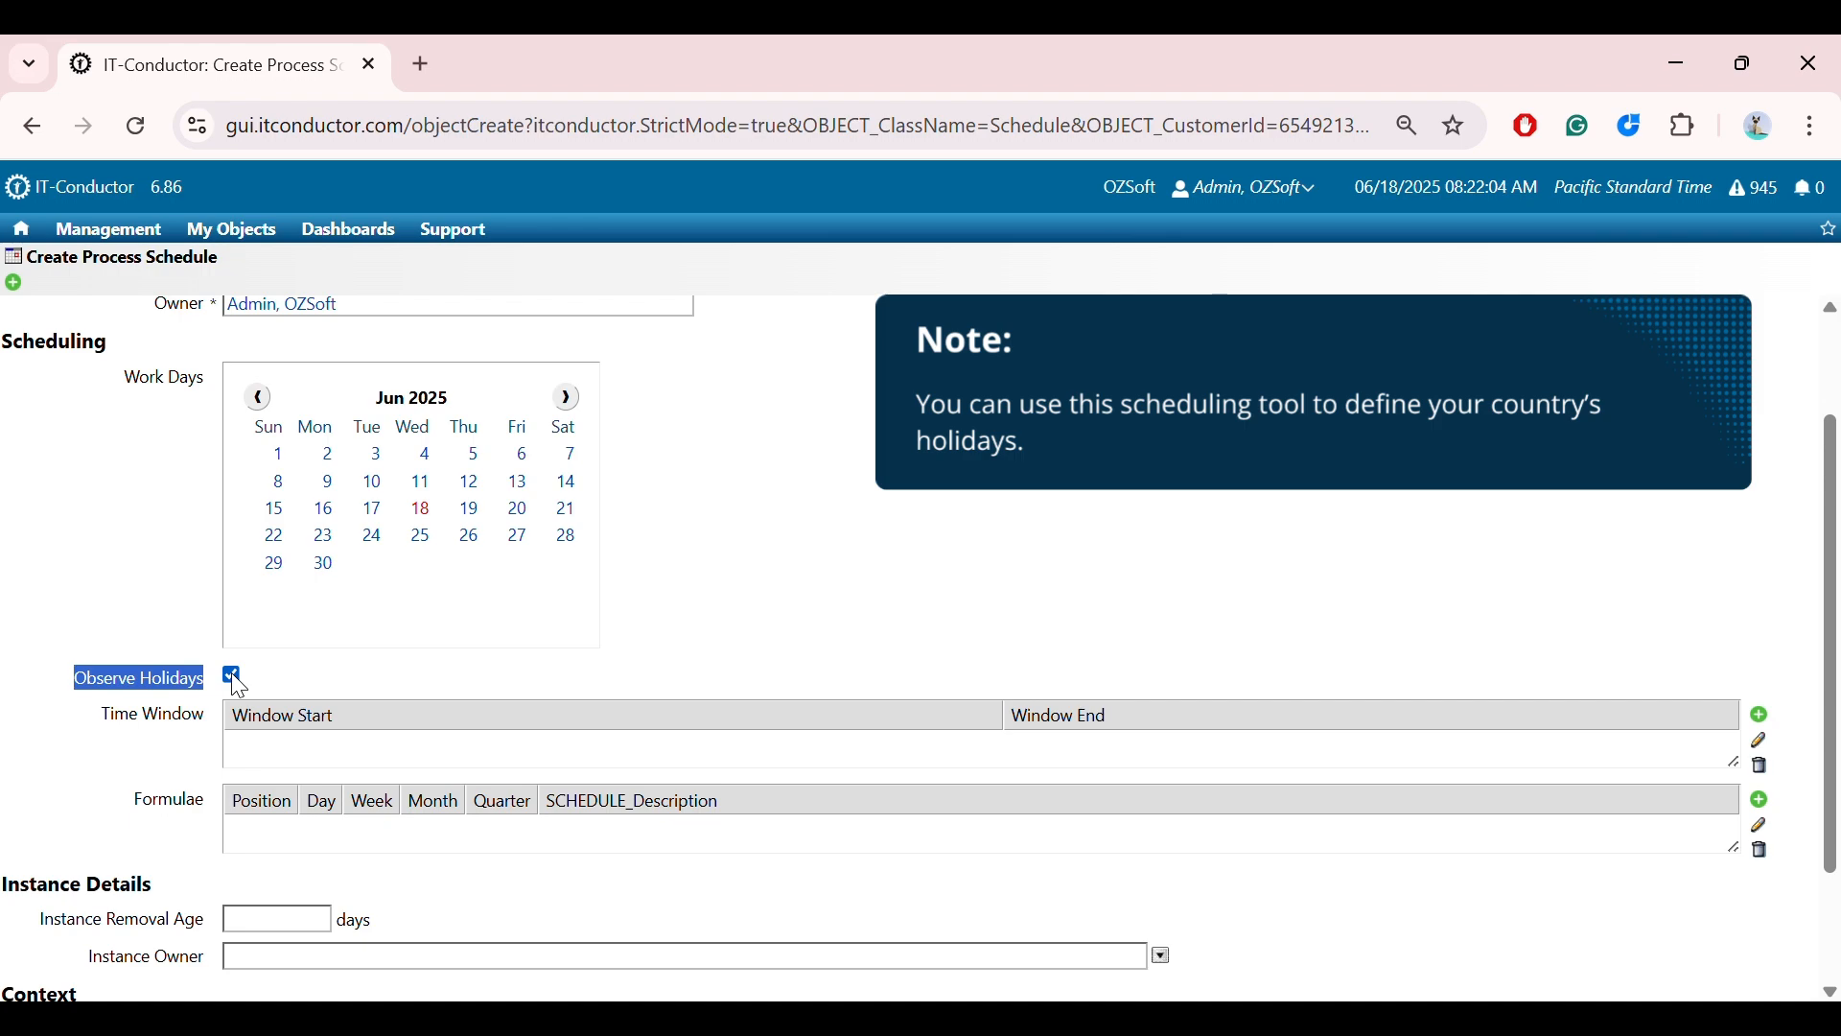
left_click(117, 719)
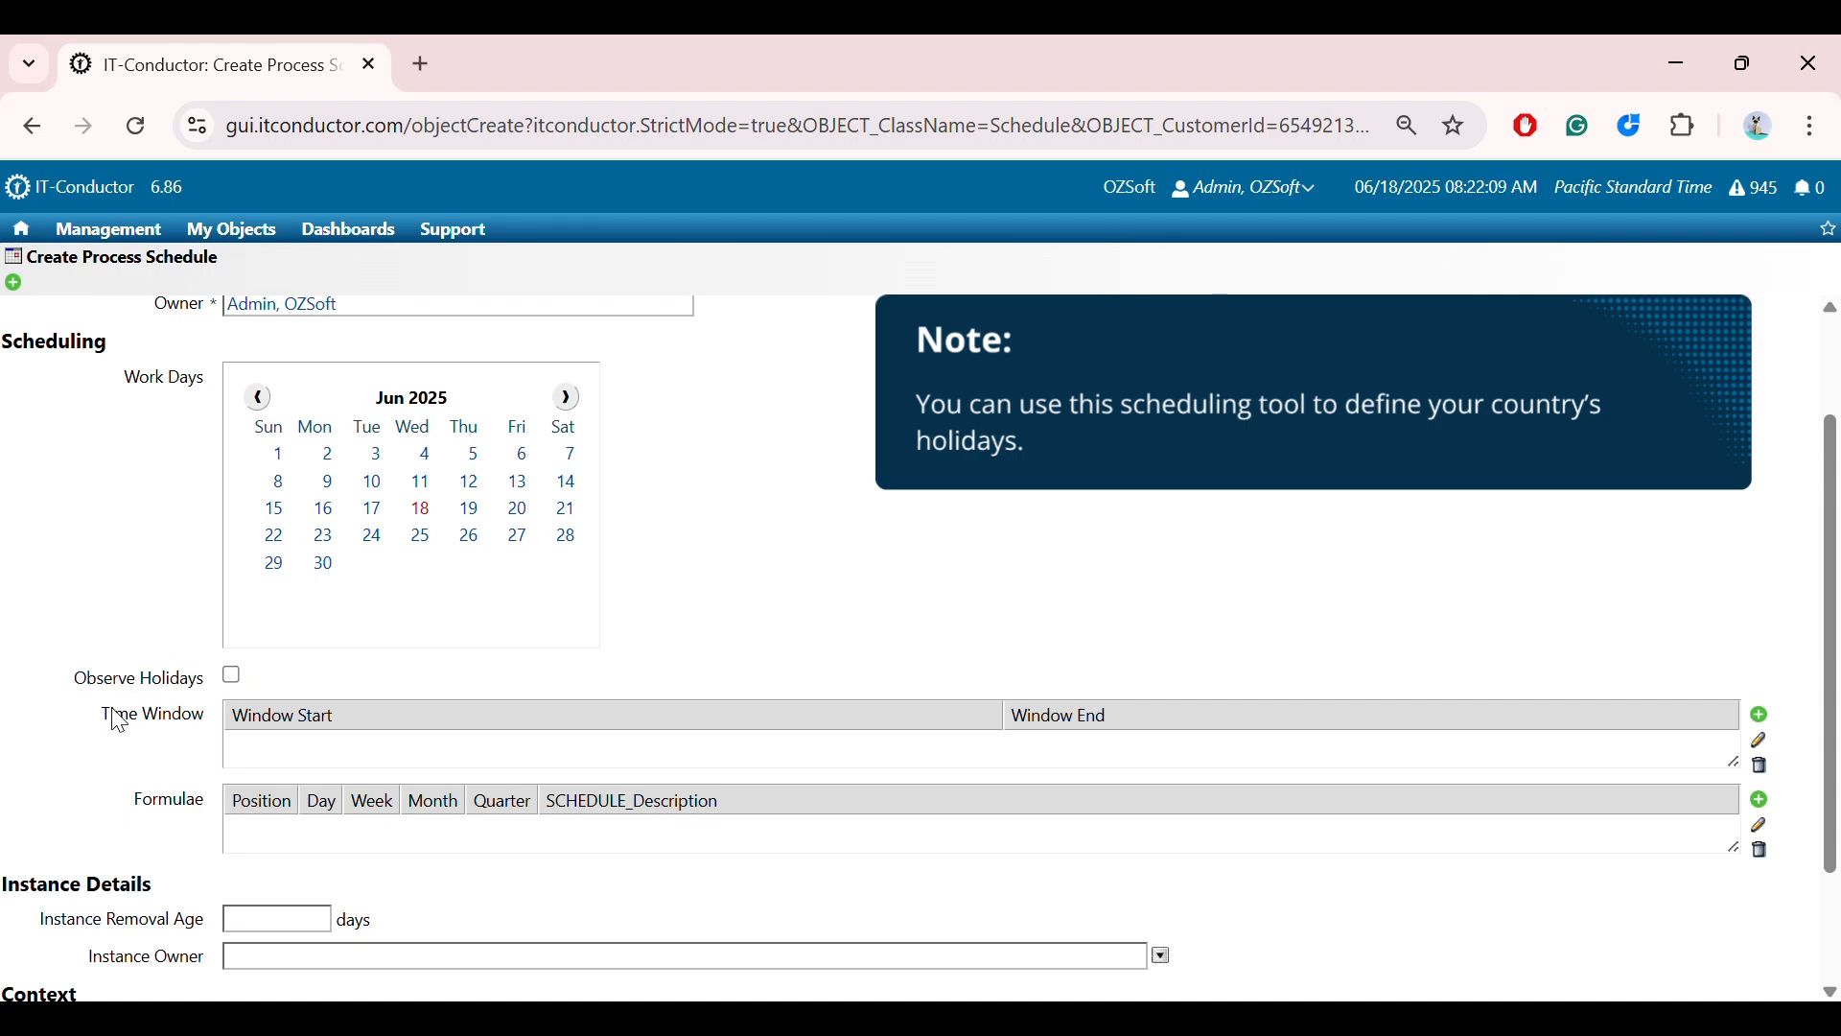
Start a new Time Window entry and set its Window Start to 10:00:00
left_click_drag(102, 716, 211, 717)
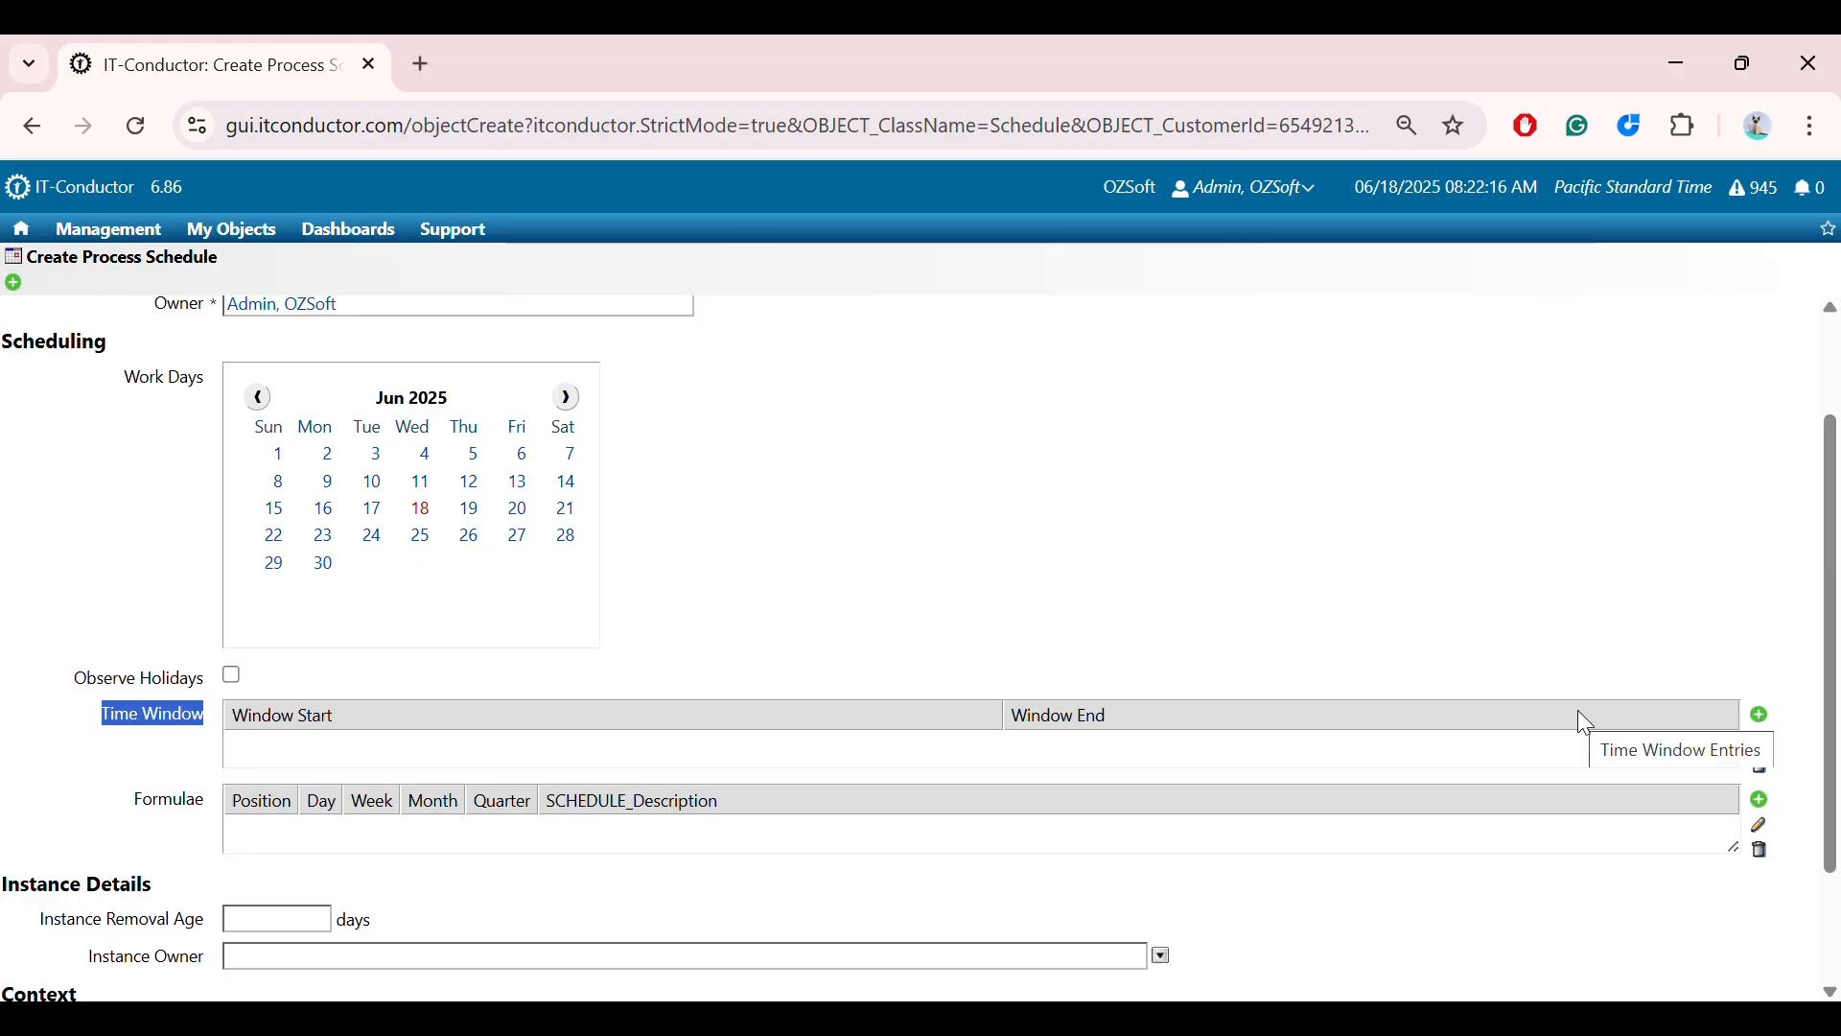
left_click(1767, 721)
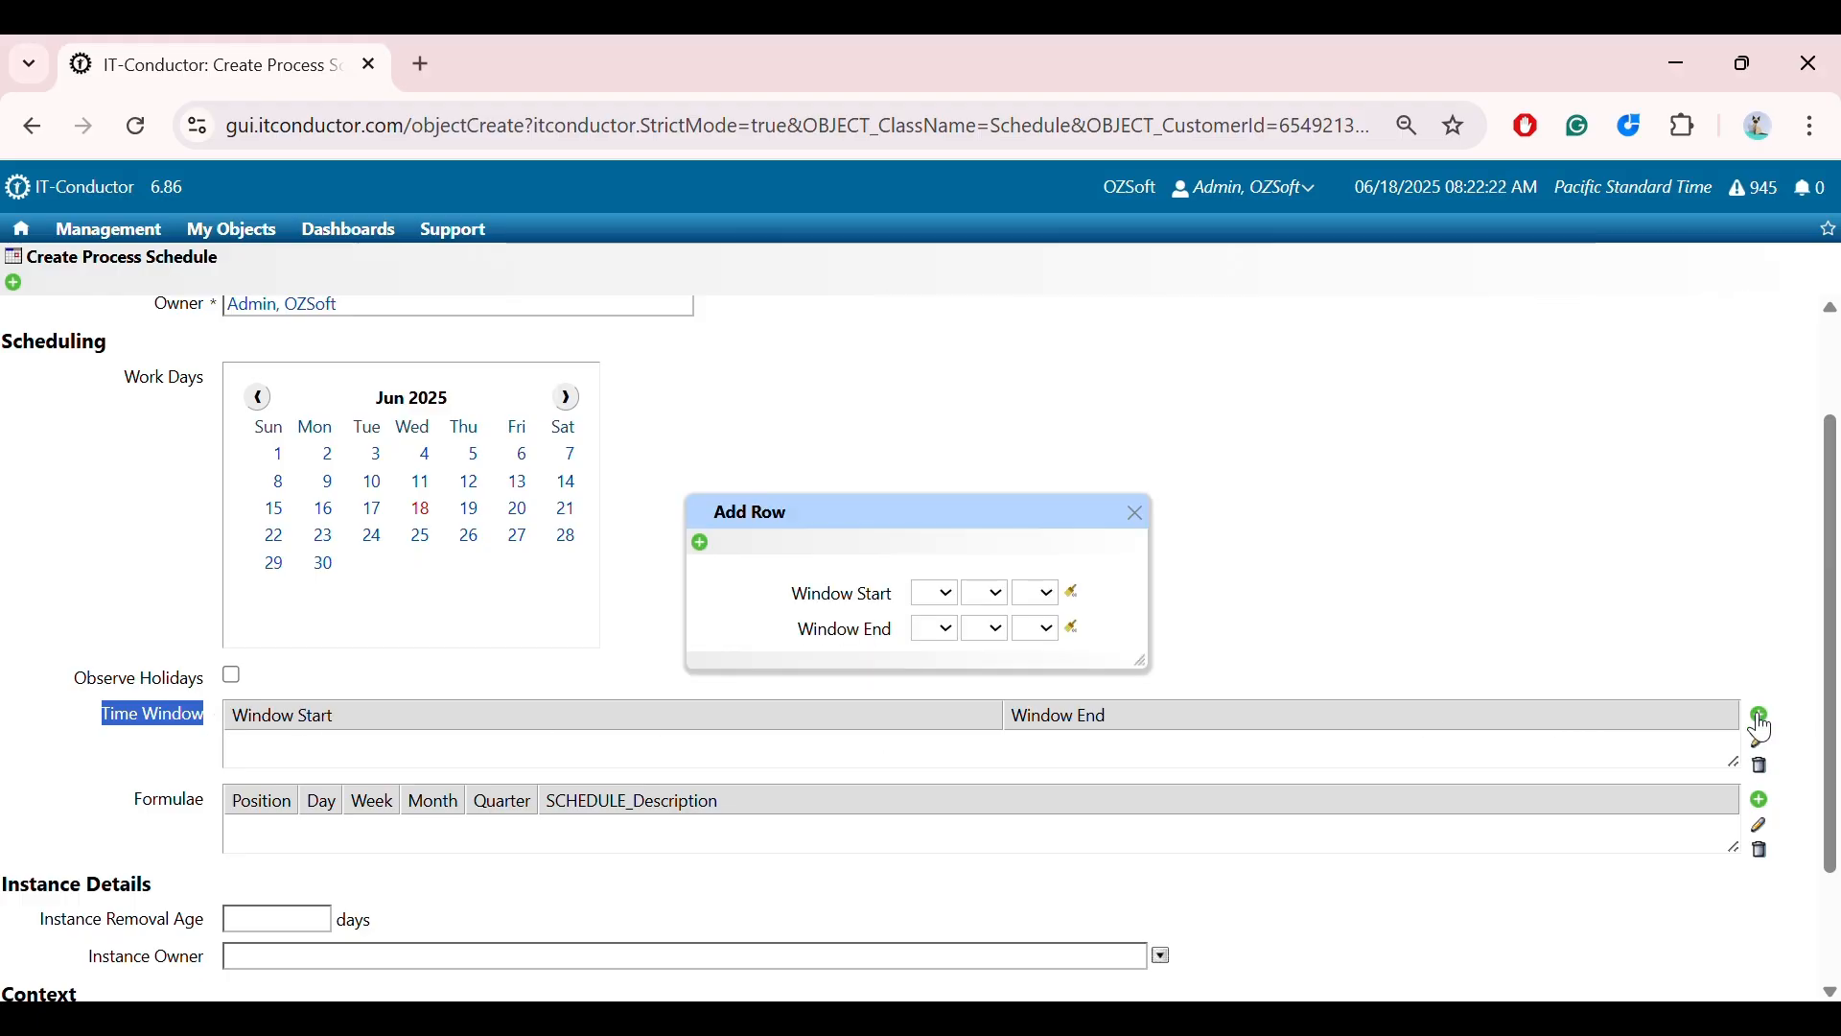
left_click(945, 594)
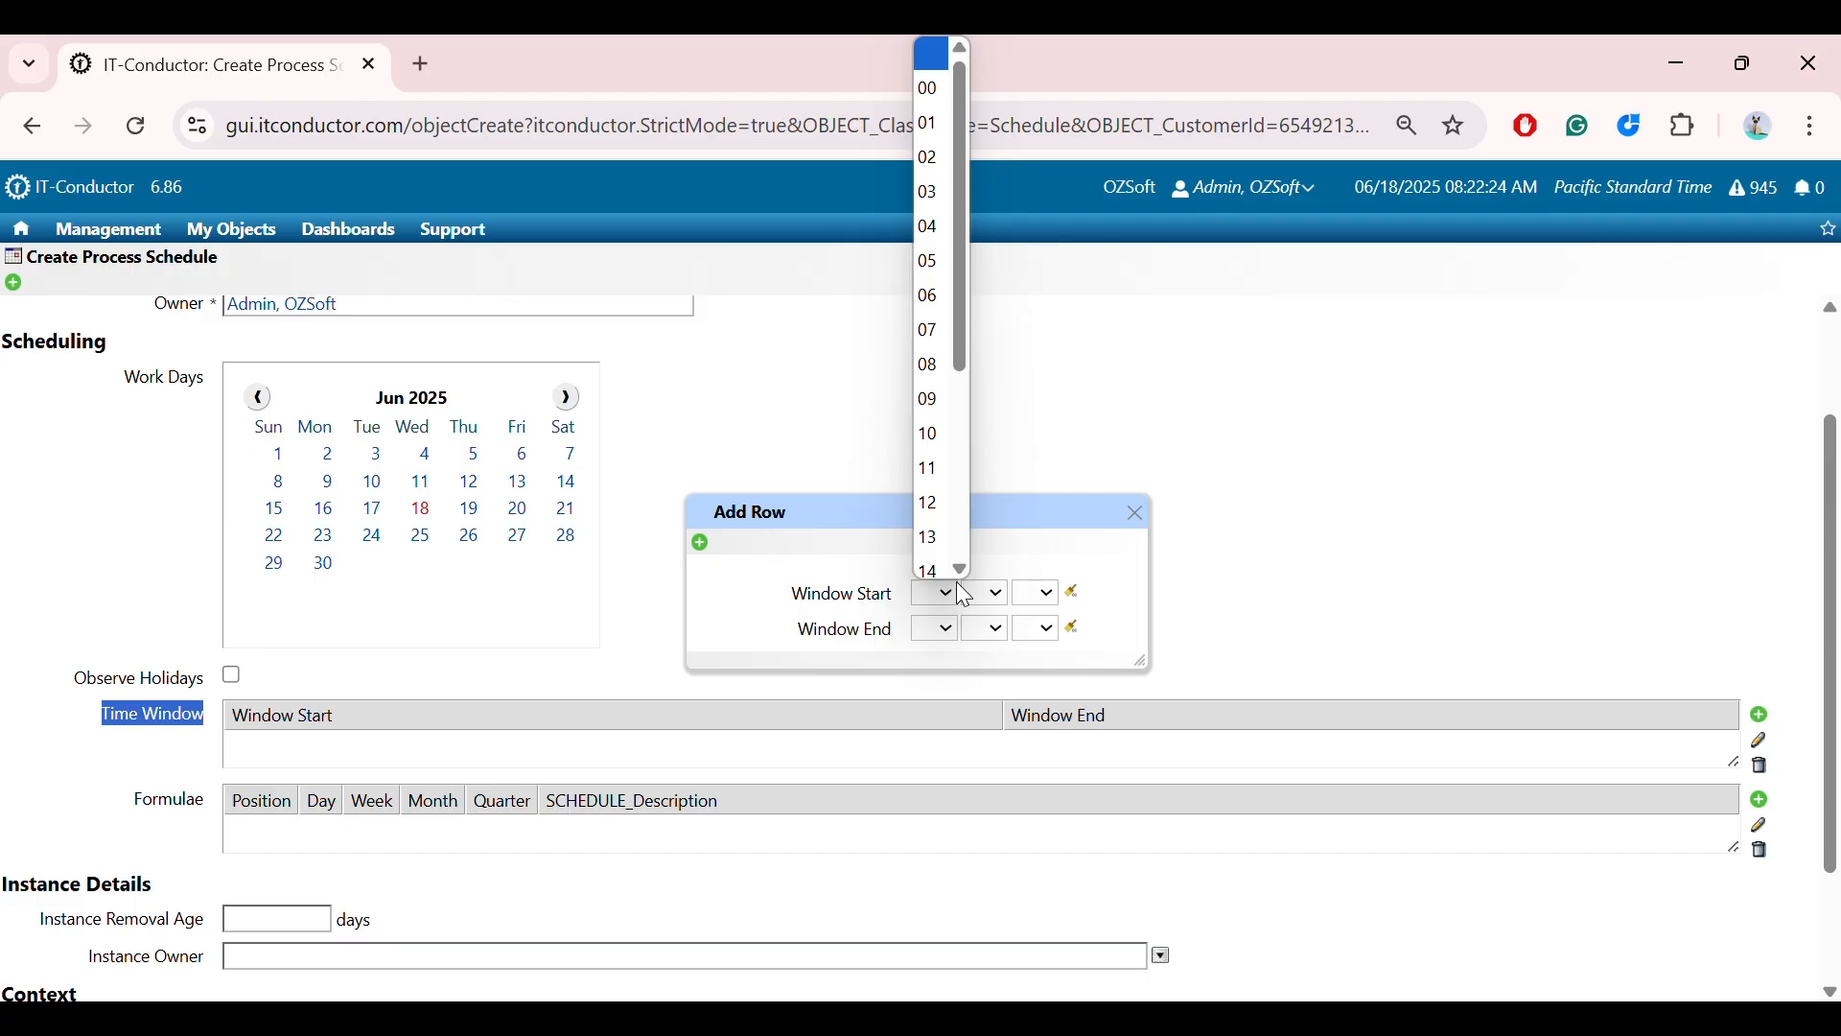
left_click(936, 435)
left_click(992, 595)
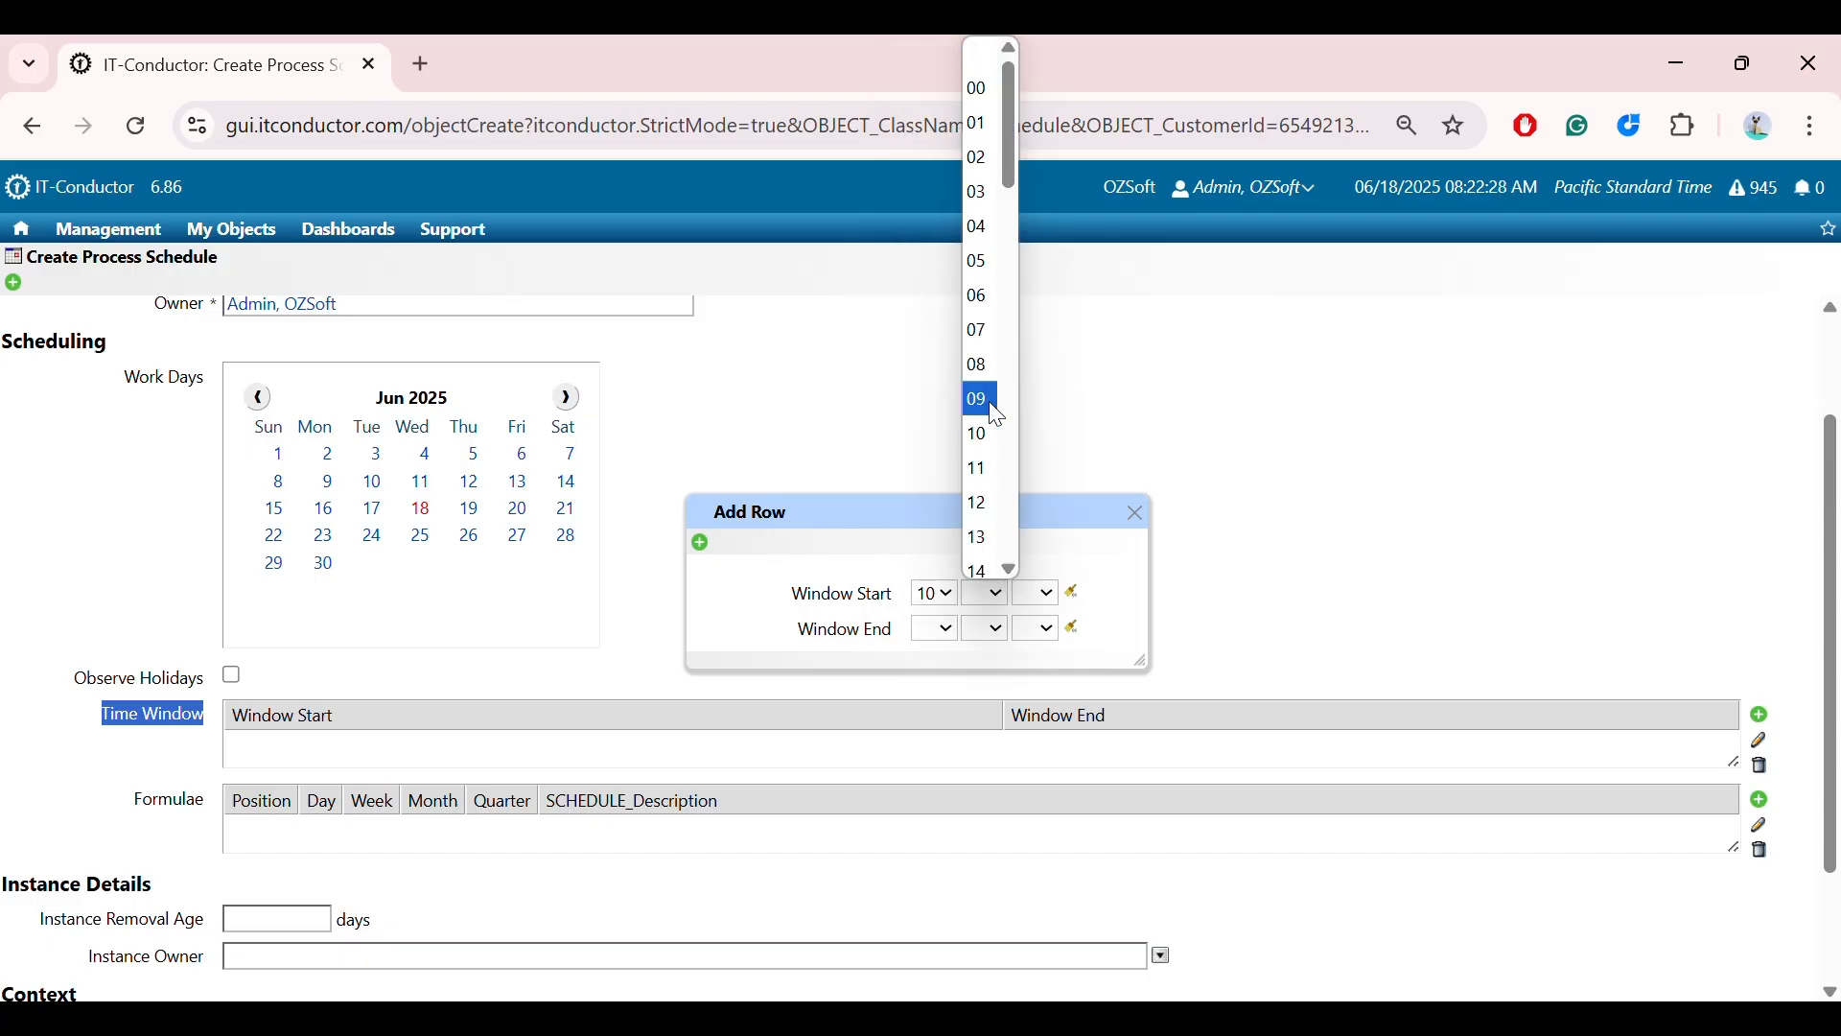
left_click(894, 101)
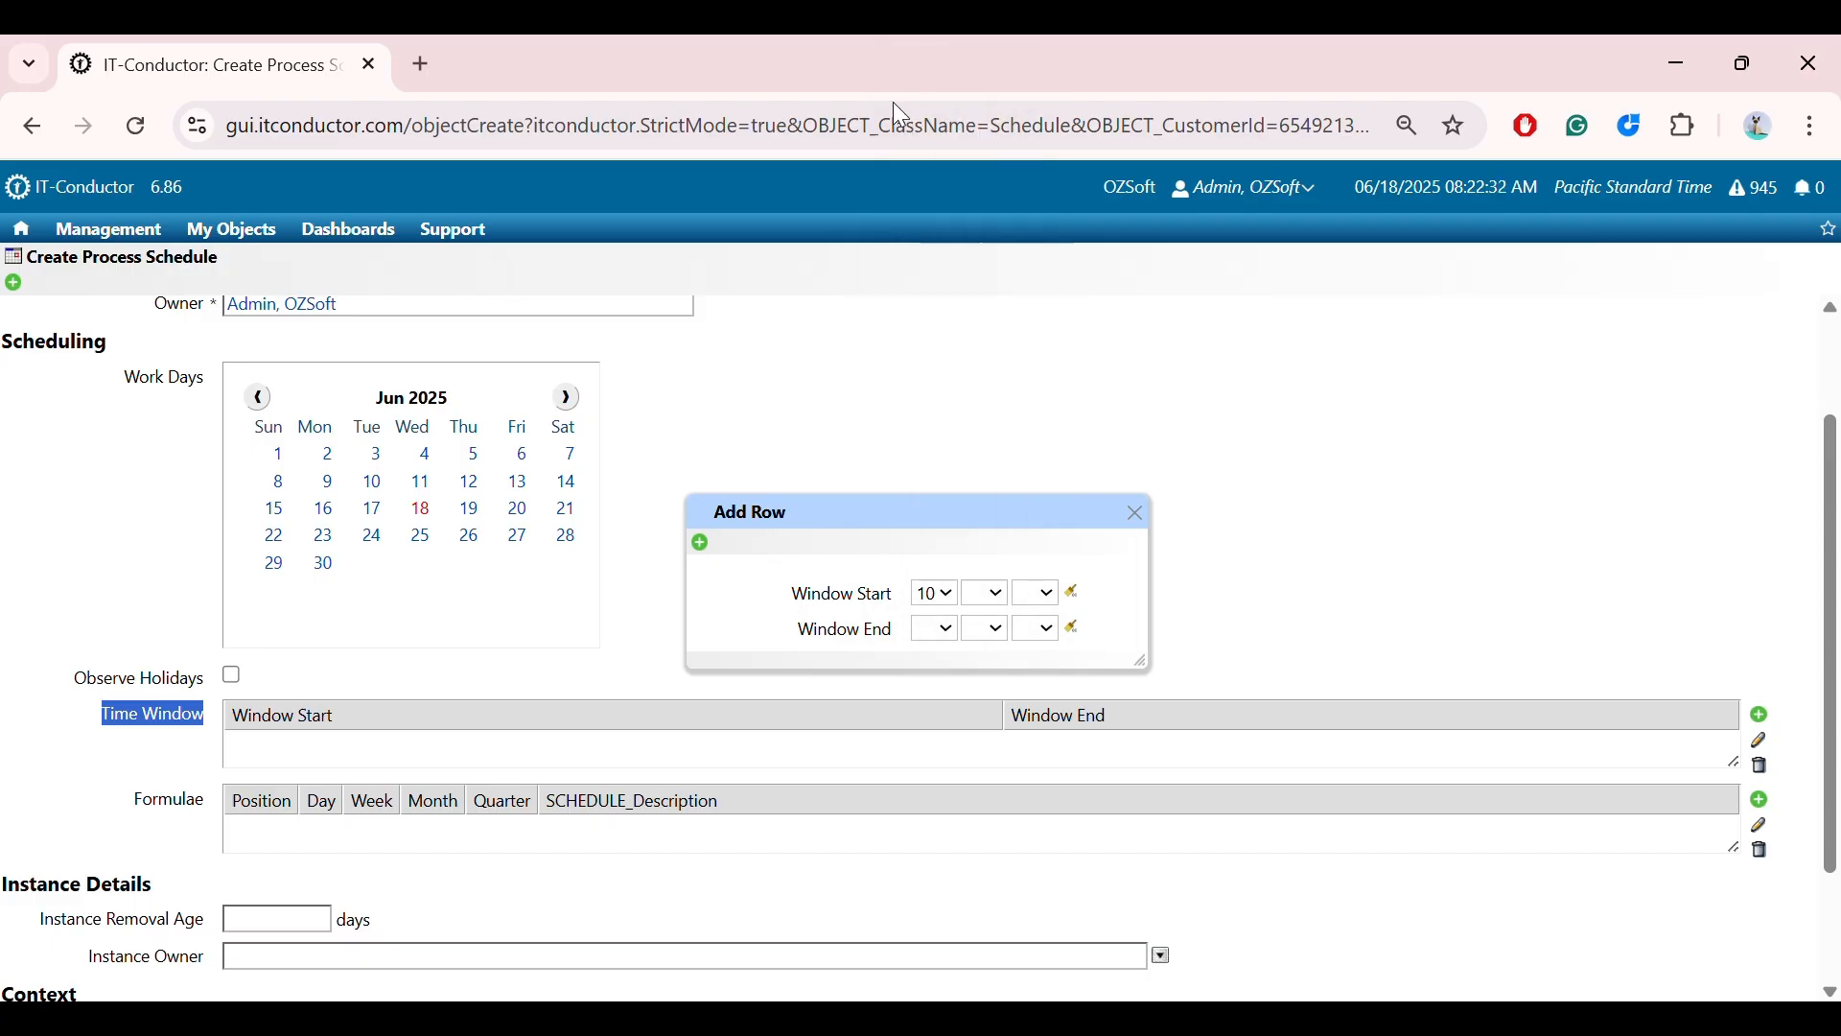
left_click_drag(990, 511, 950, 724)
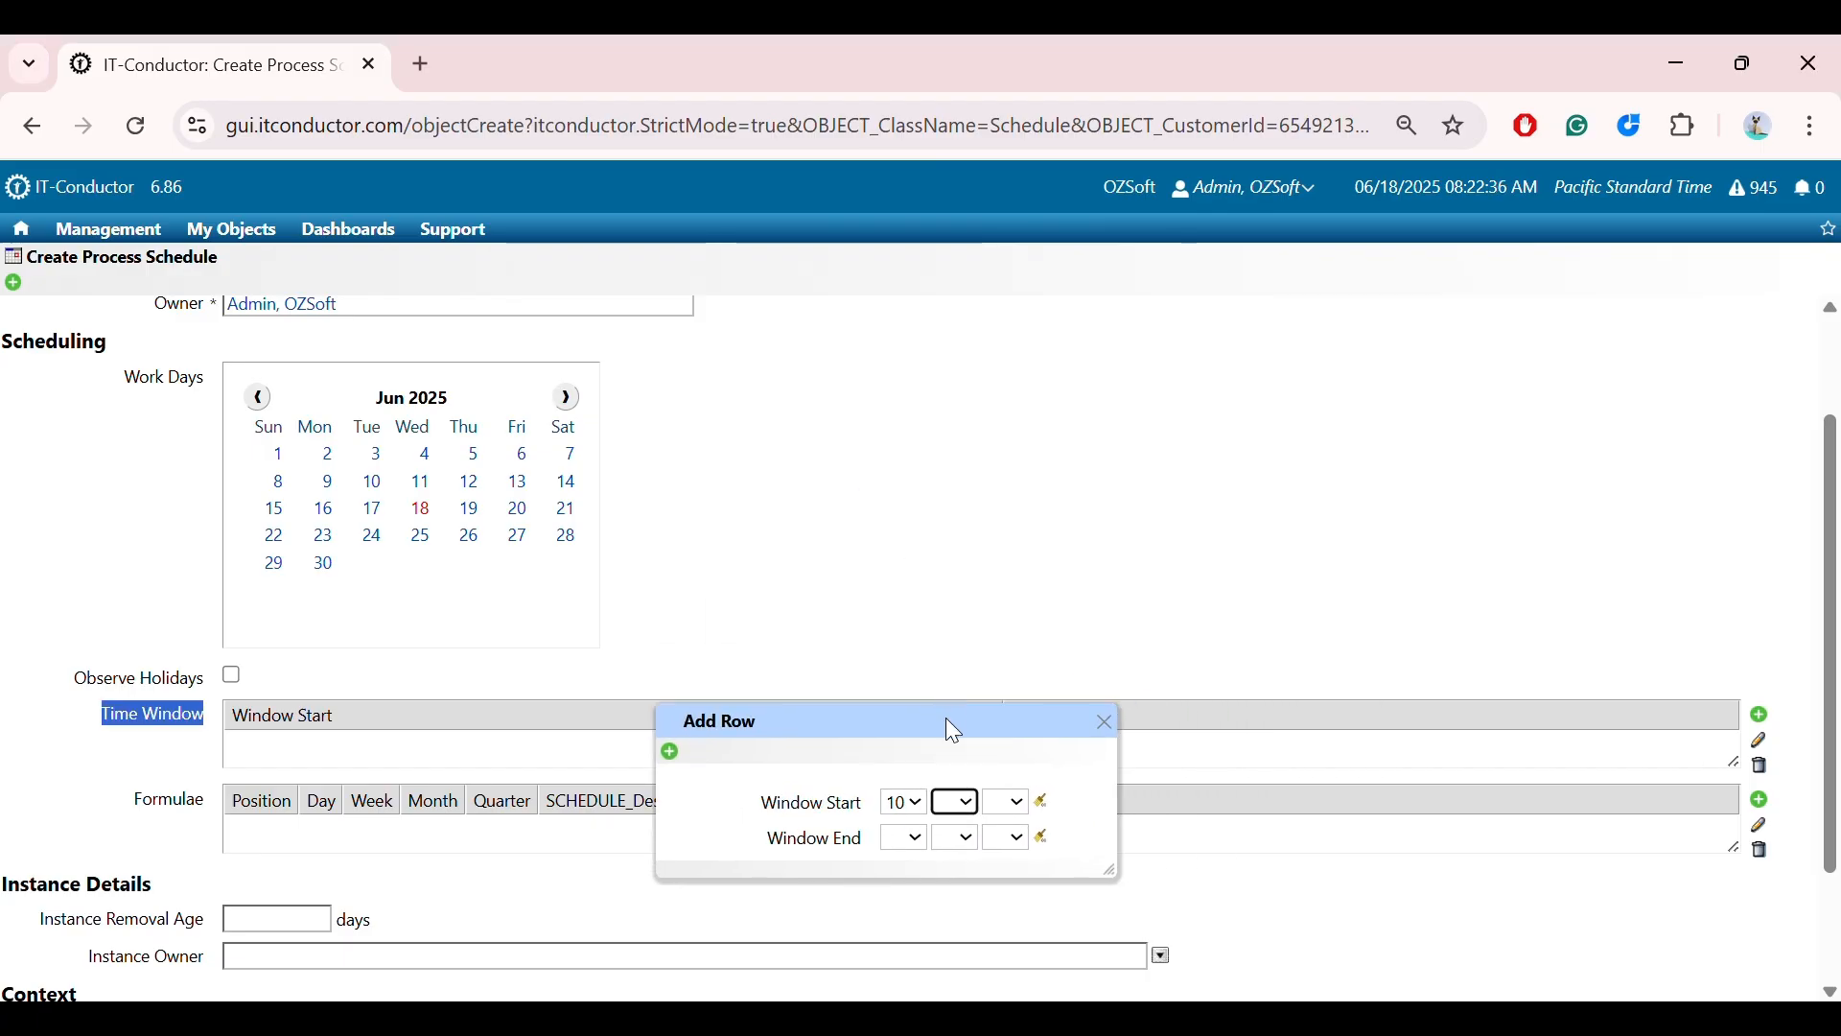
left_click(959, 802)
left_click(953, 151)
left_click(1025, 811)
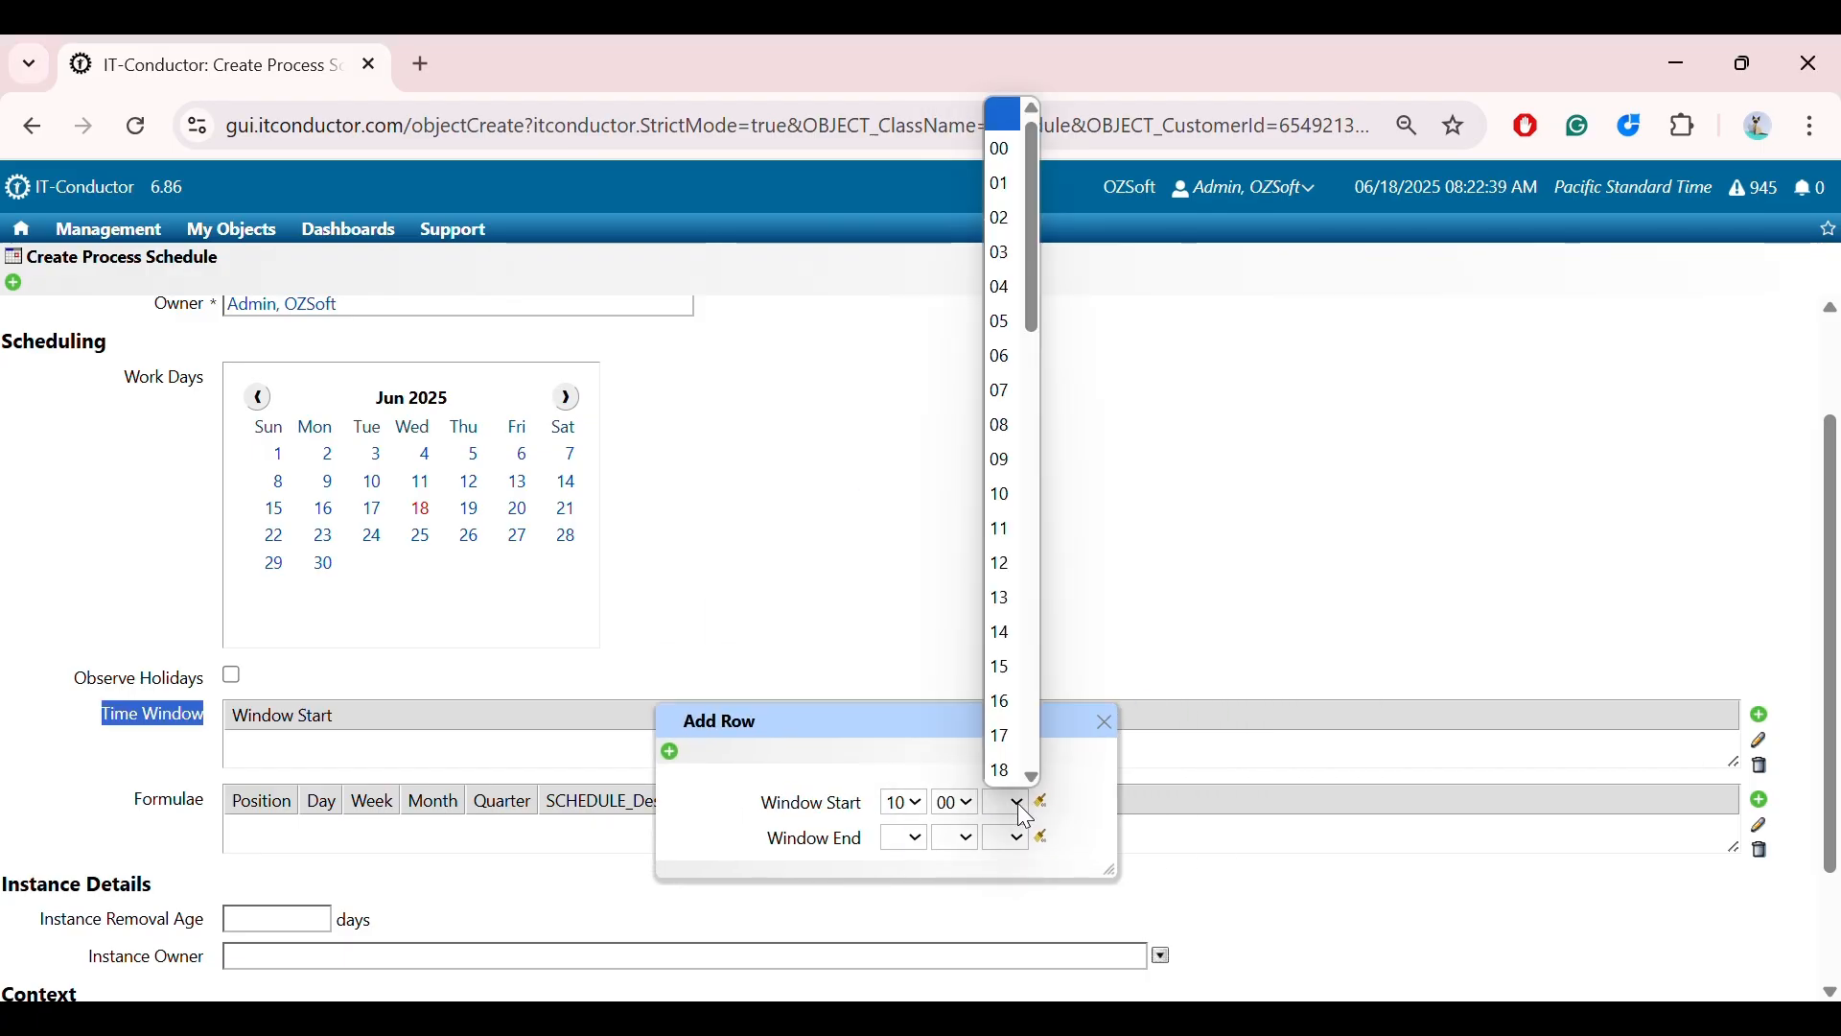
left_click(1001, 149)
Set the Window End to 11:00:00, add the row to the Time Window table and close the dialog
left_click(909, 837)
left_click(917, 571)
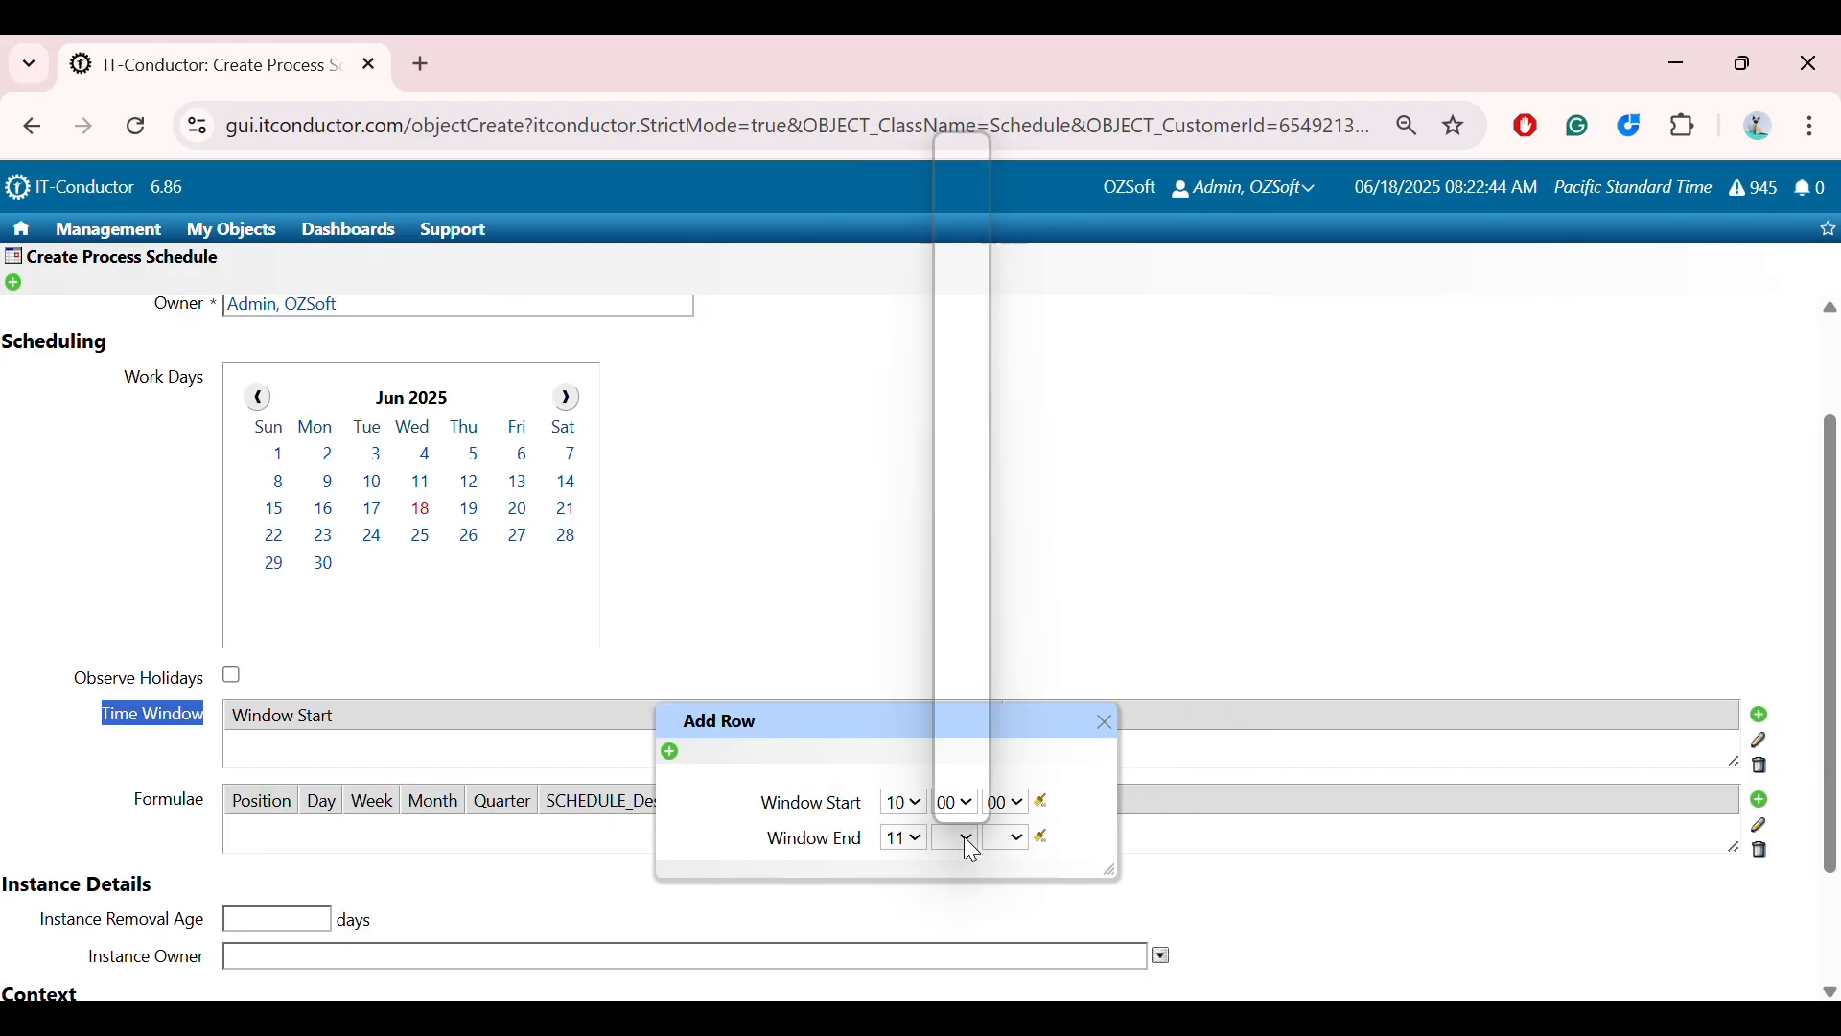
left_click(957, 837)
left_click(959, 188)
left_click(1007, 838)
left_click(1000, 186)
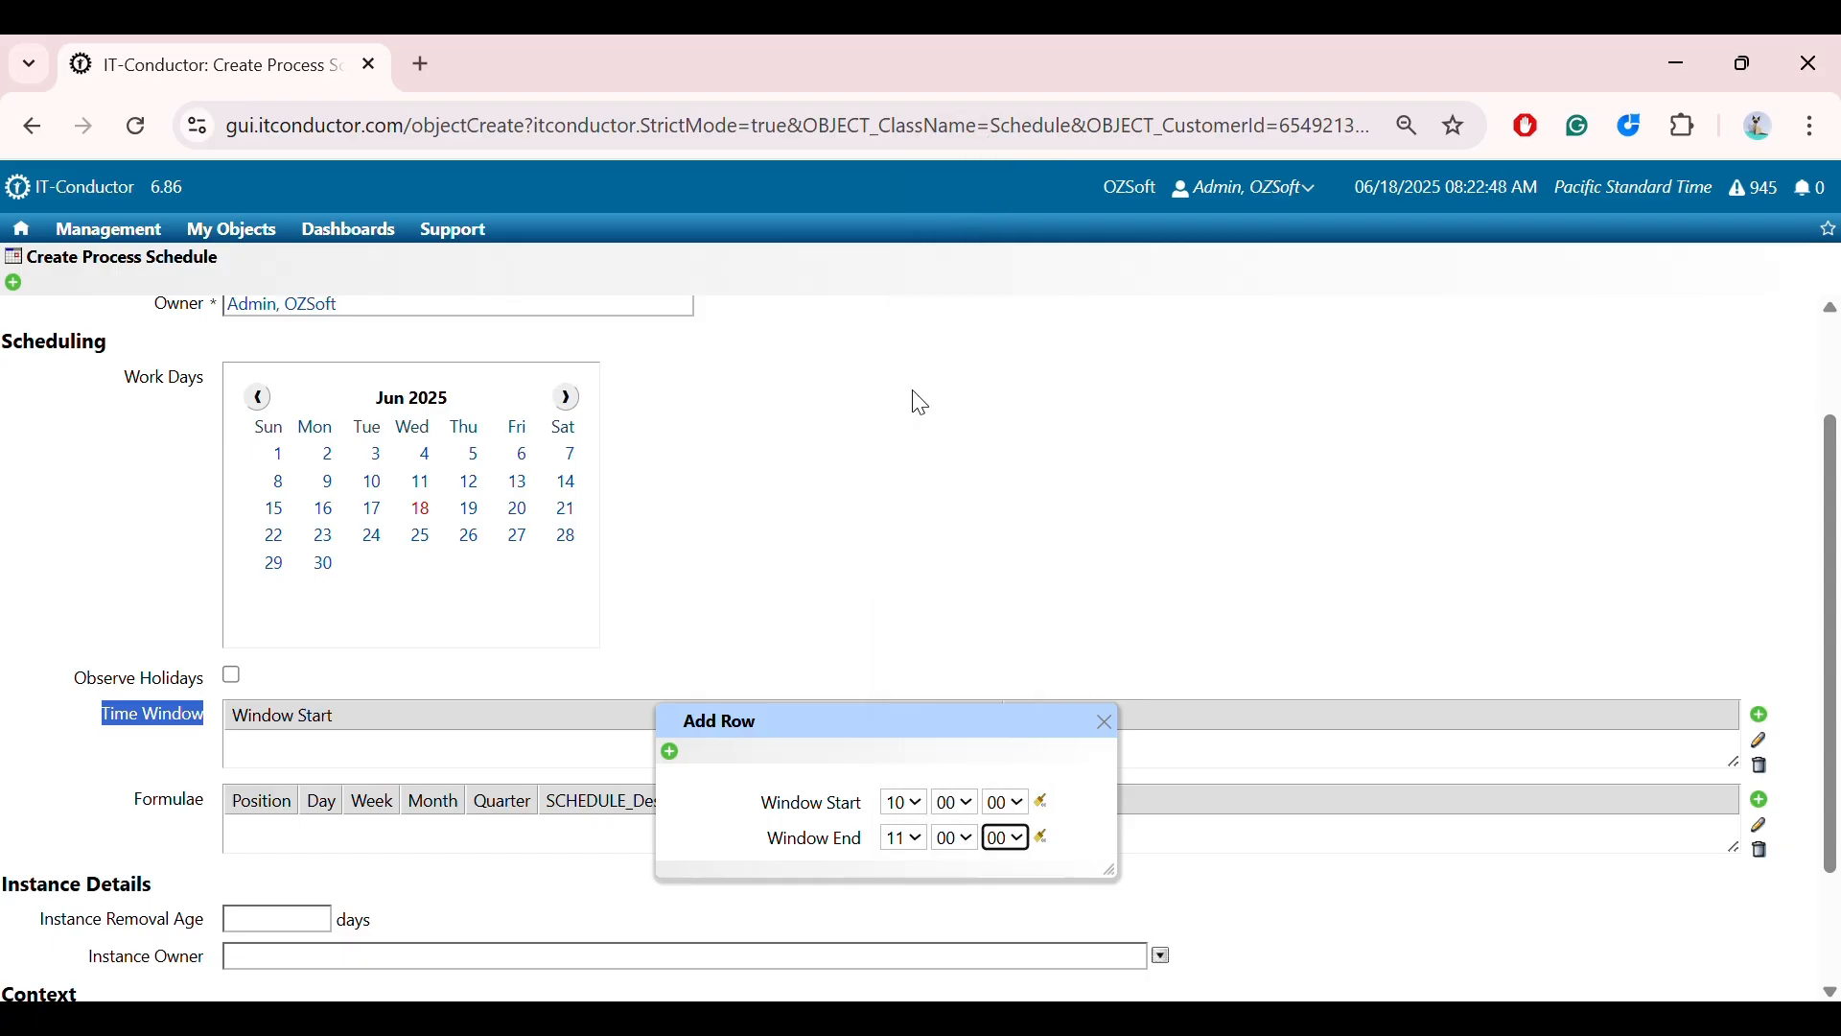
left_click(678, 755)
left_click(1105, 722)
Add a Formulae row with day Tuesday, week Month's 2nd and month January
scroll(959, 671, "down", 2)
left_click_drag(132, 640, 213, 659)
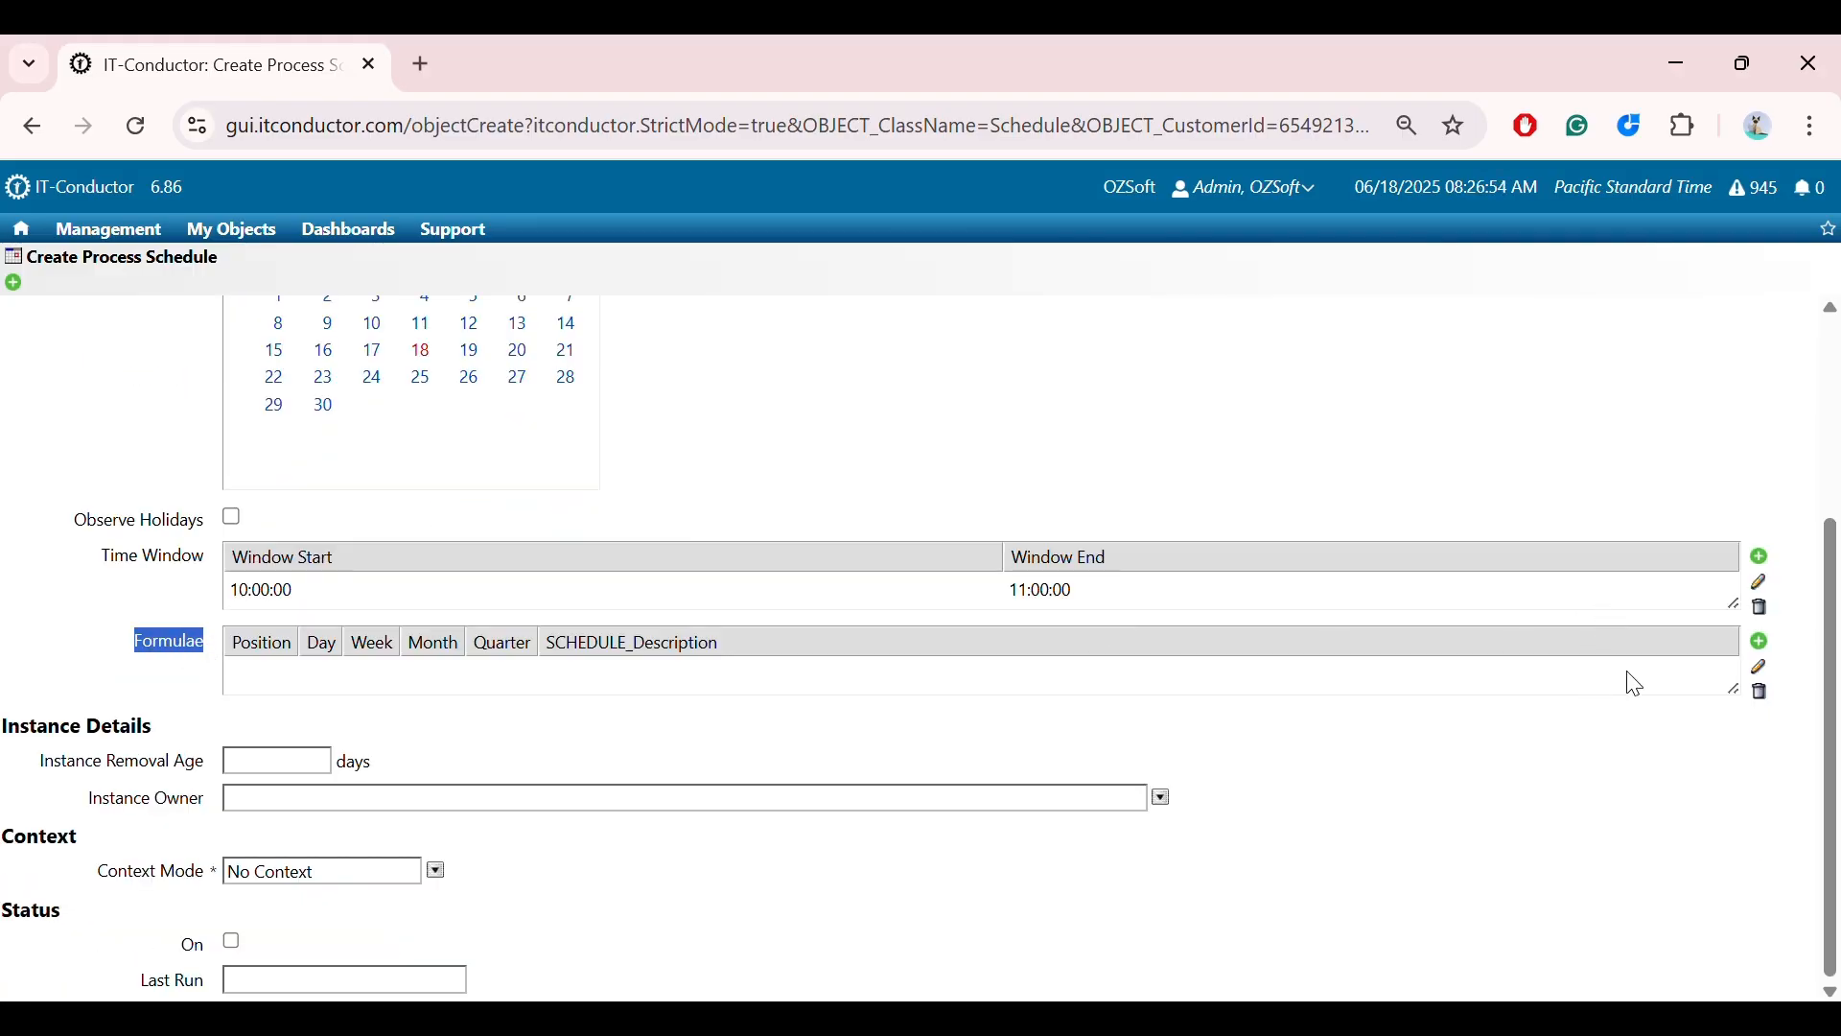
left_click(1768, 649)
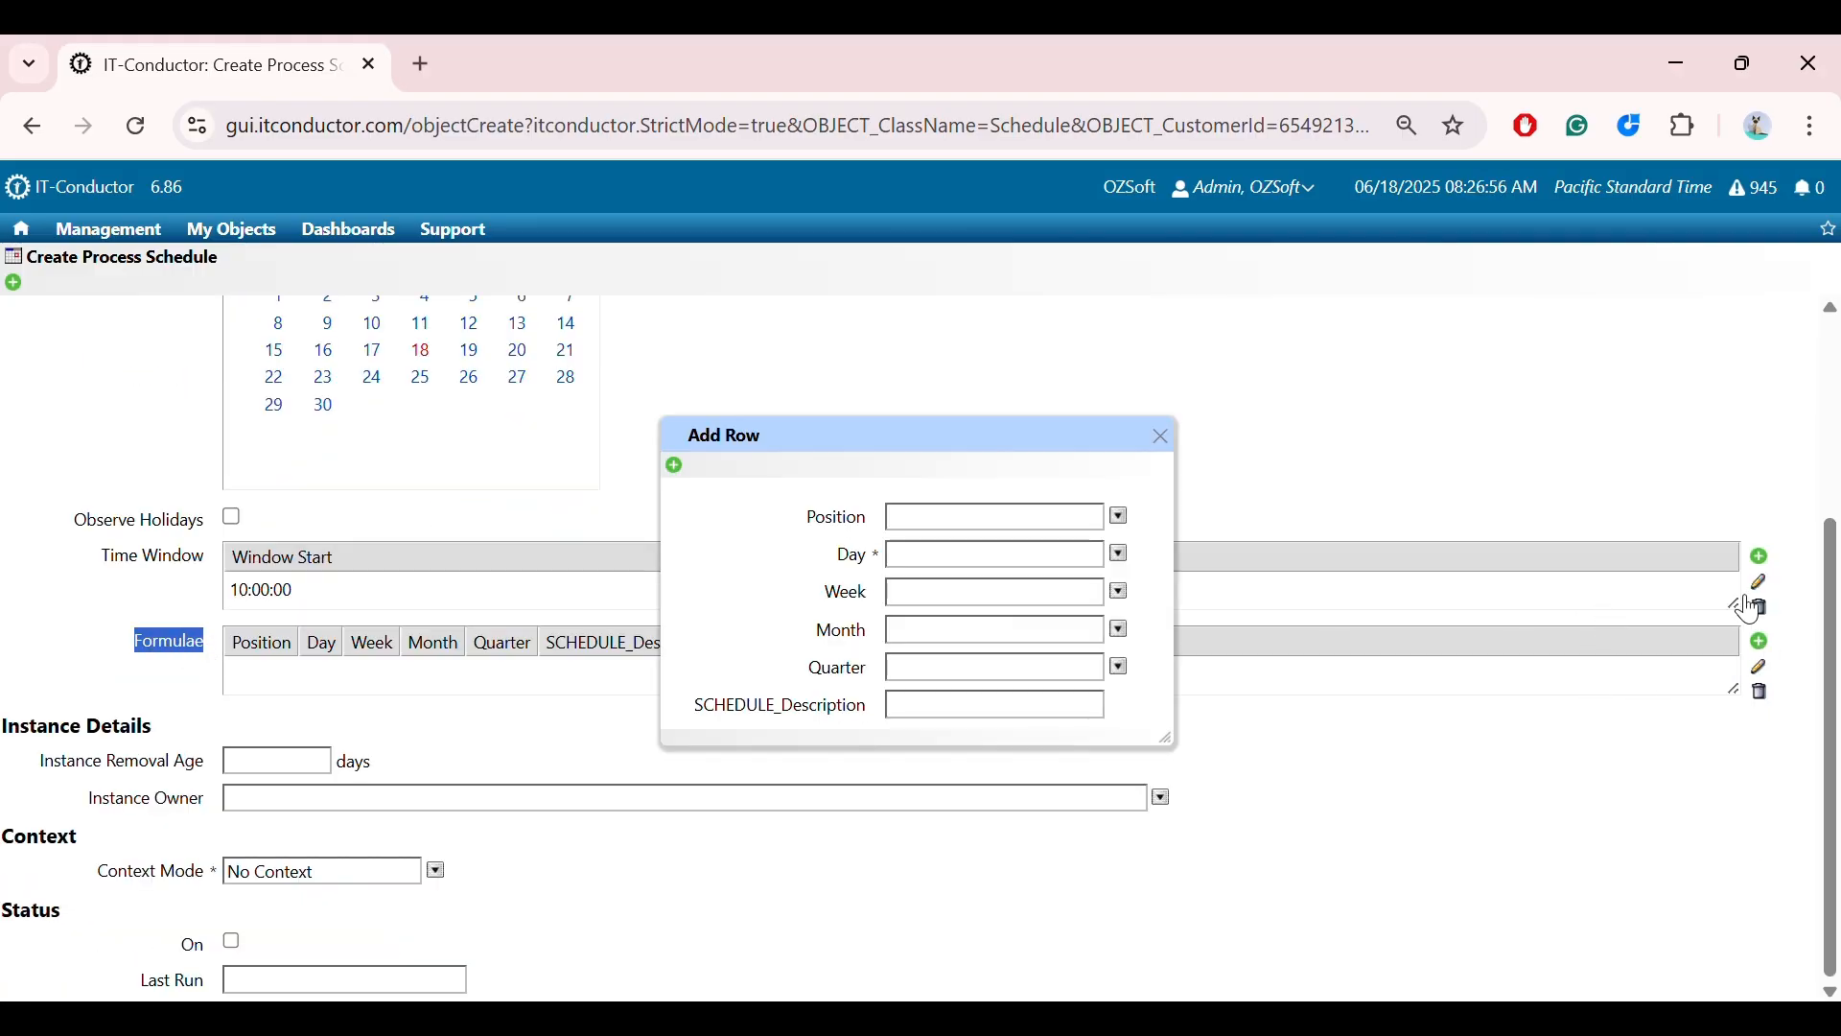
left_click(1120, 554)
left_click(1216, 683)
left_click(1120, 592)
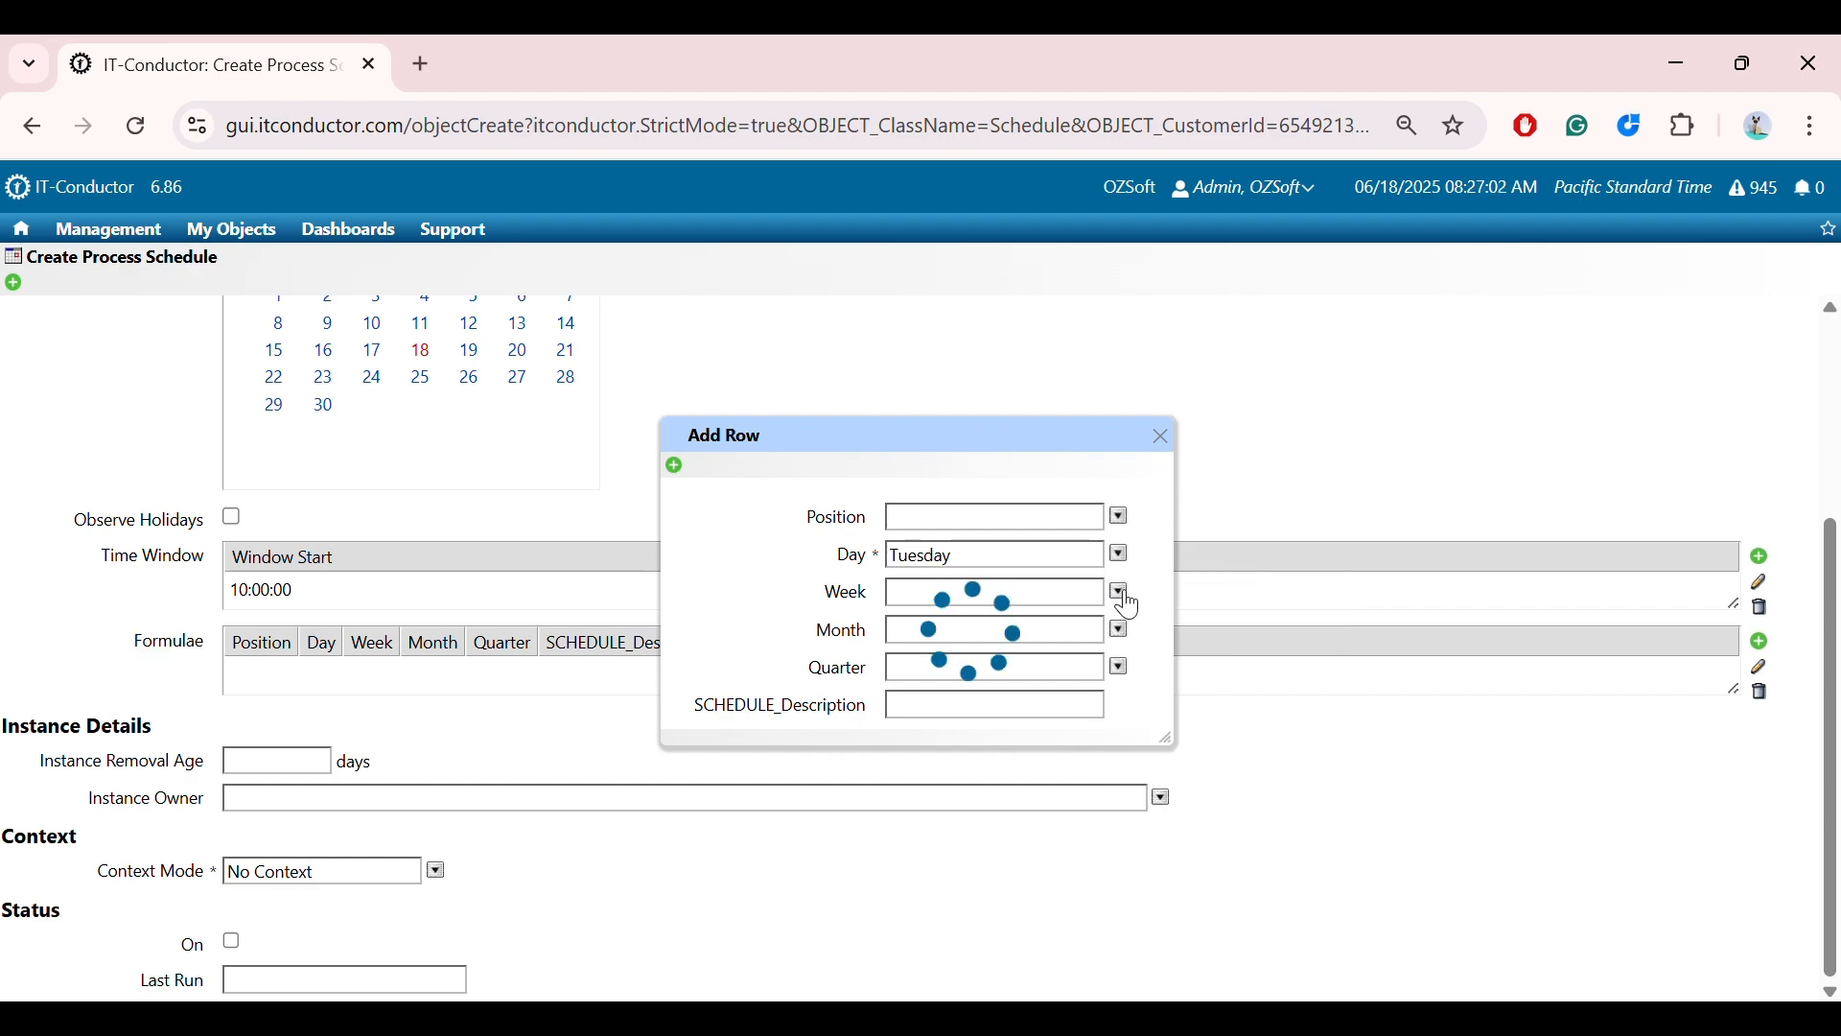
left_click(1166, 711)
left_click(1120, 630)
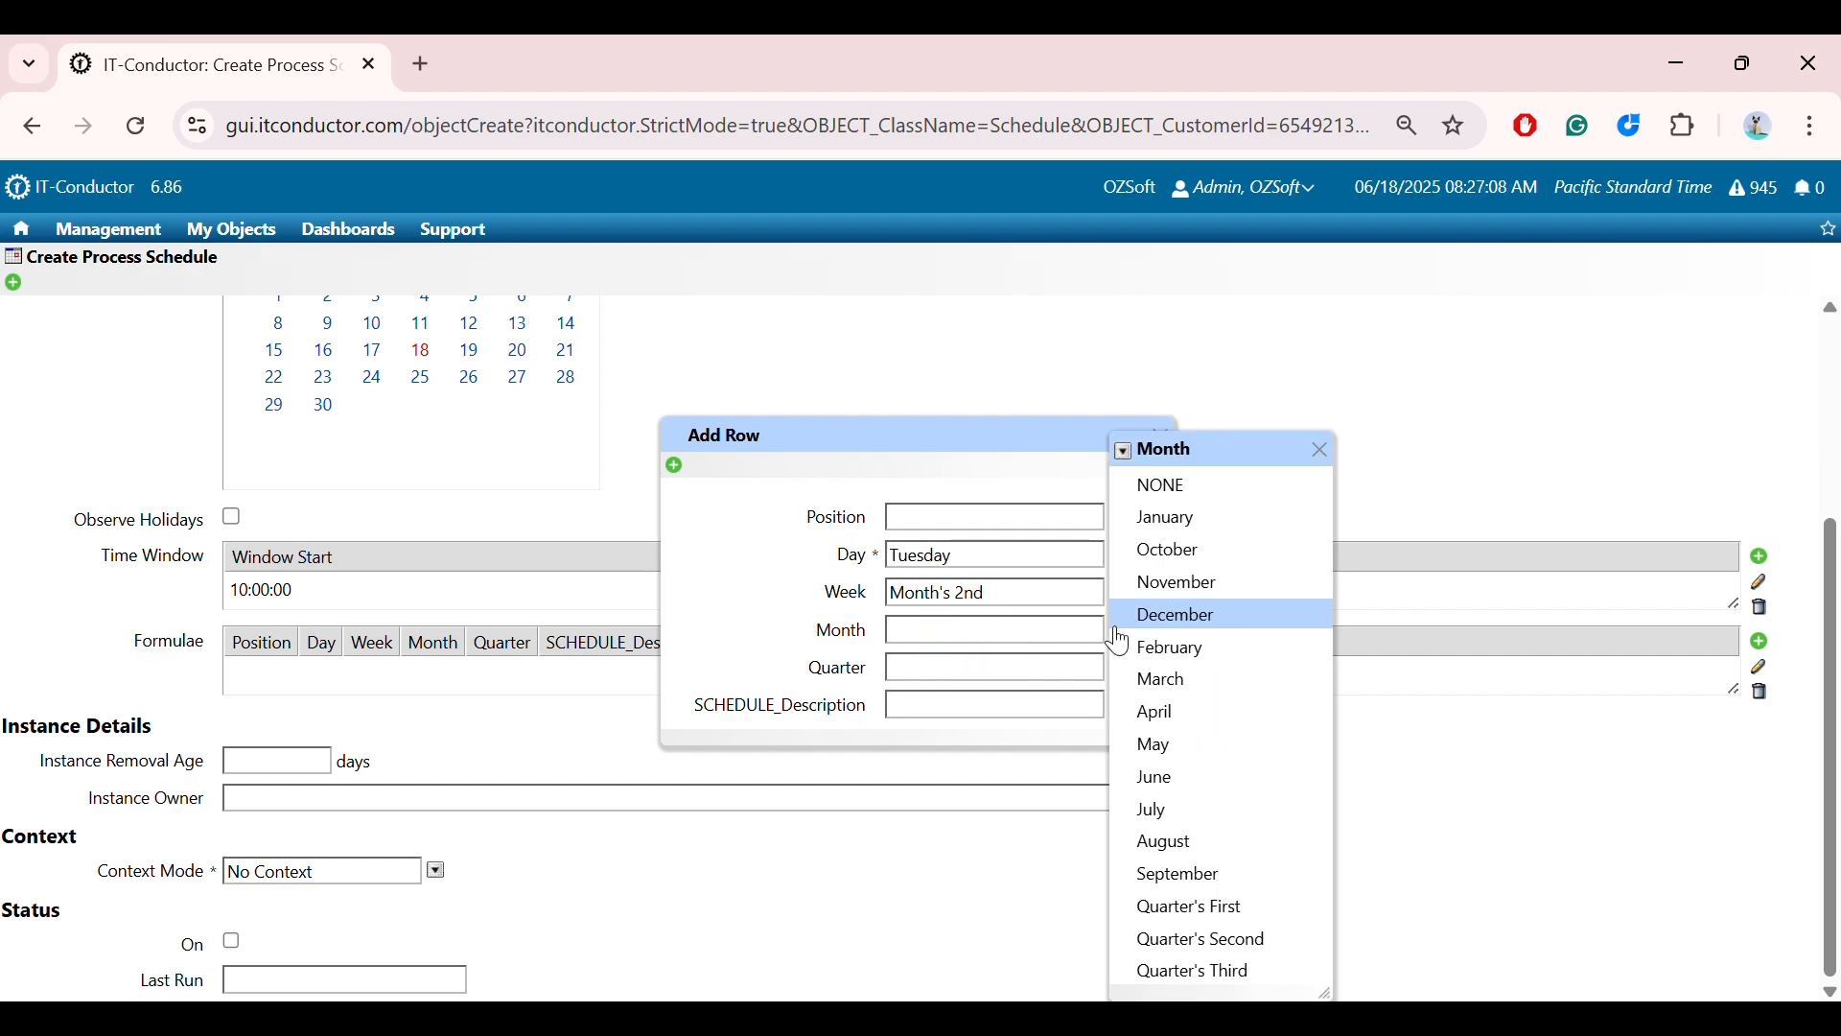
left_click(1163, 519)
Add Formulae rows for Tuesday of the Month's 2nd week in October, November and February
left_click(1120, 630)
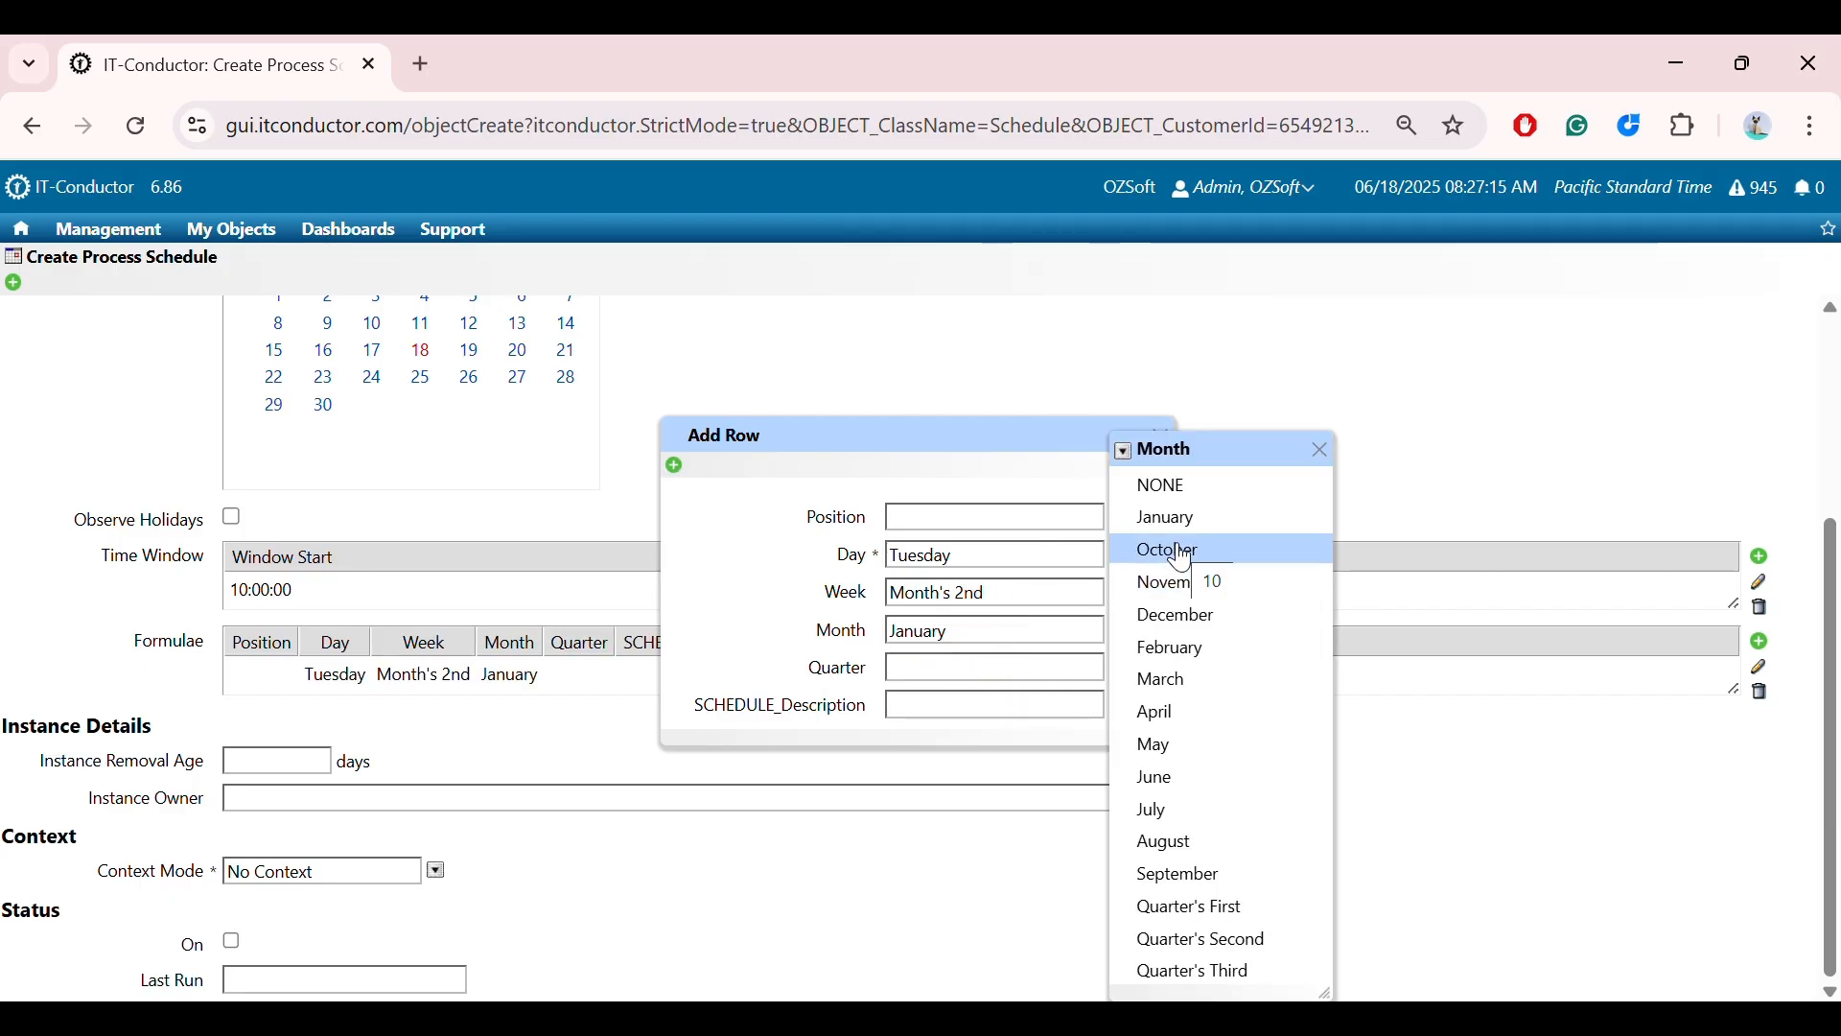
left_click(1167, 547)
left_click(1120, 630)
left_click(1178, 582)
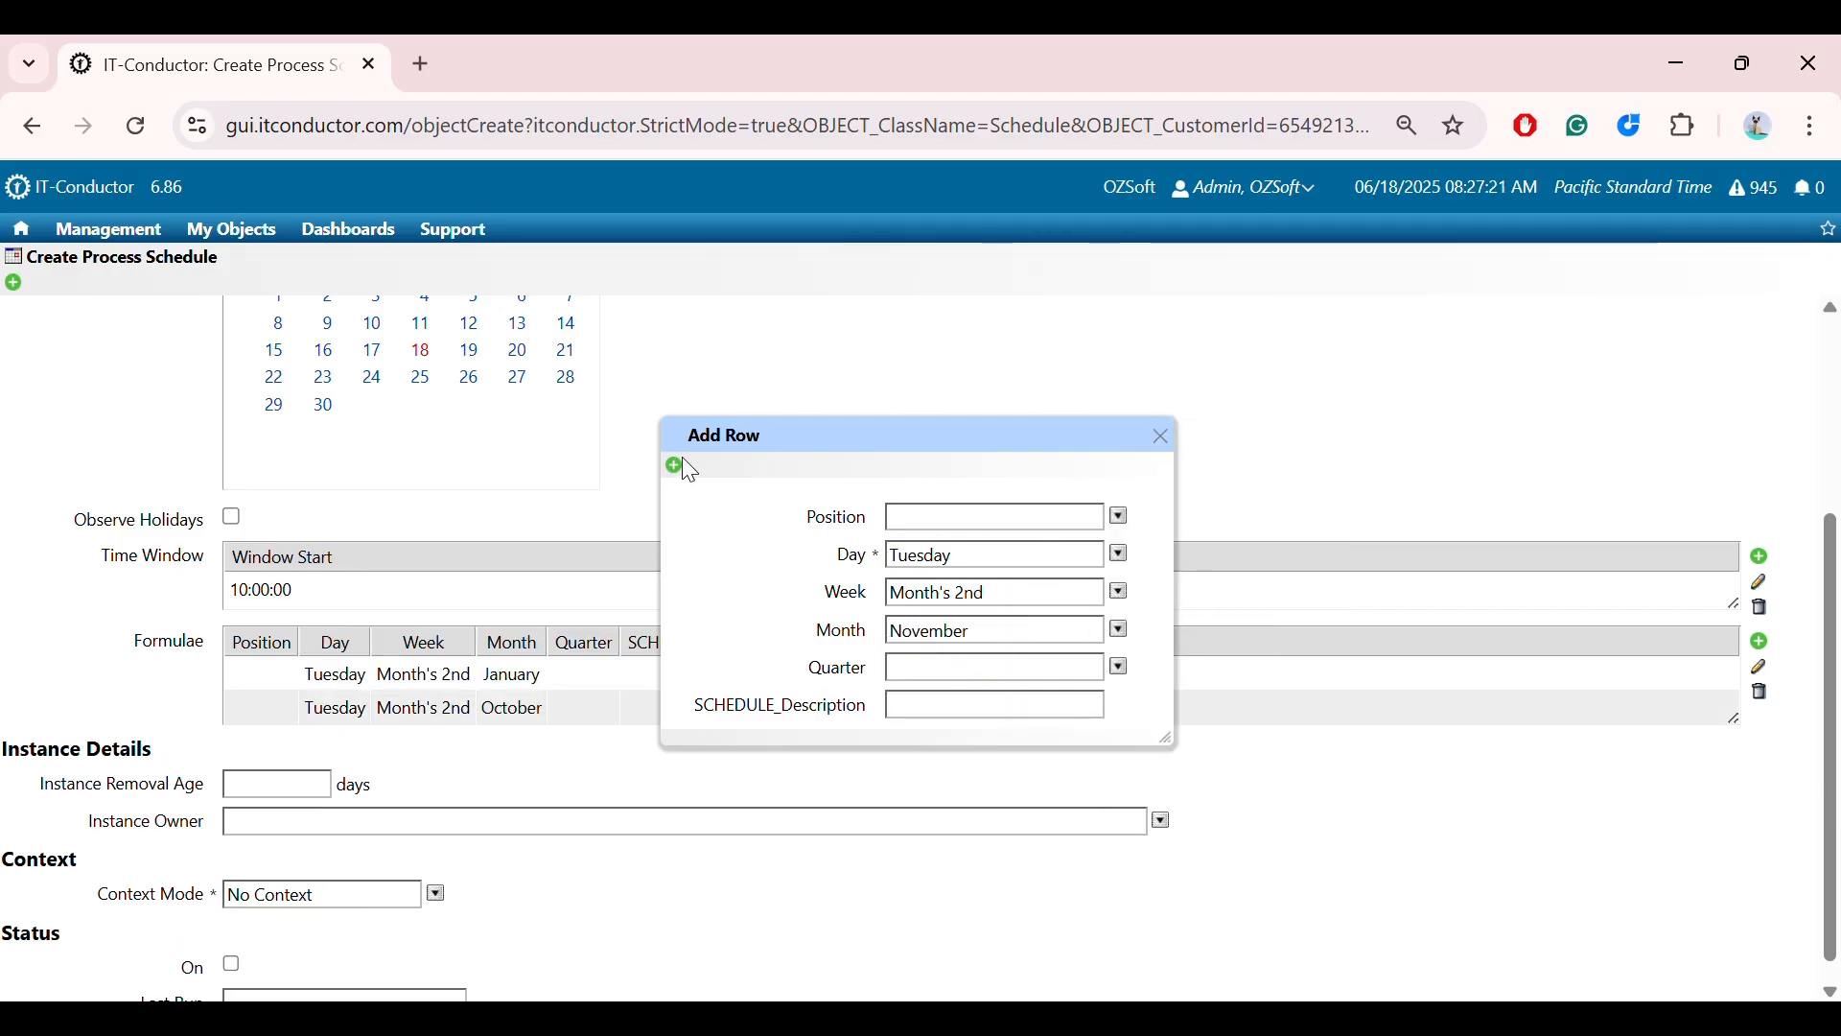
left_click(1120, 630)
left_click(1223, 655)
Add two March rows and one April row to Formulae, keeping Tuesday and Month's 2nd
left_click(1121, 630)
left_click(1162, 680)
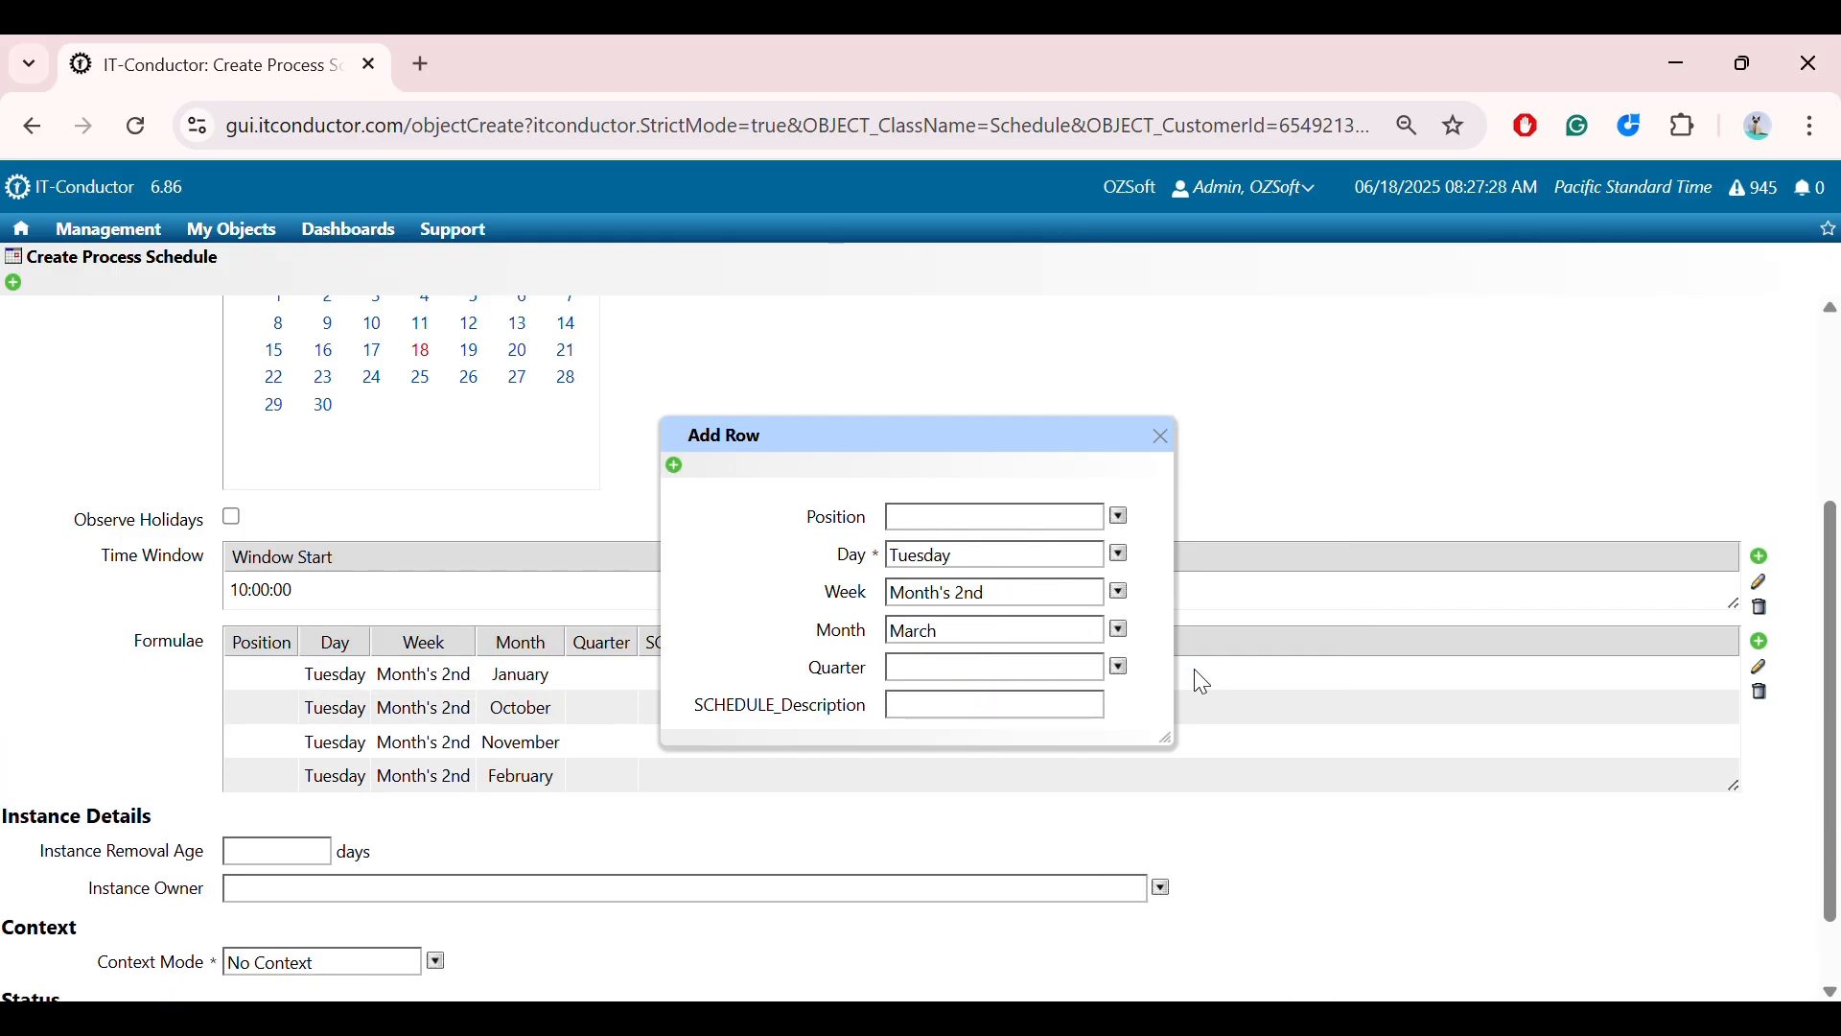
left_click(1120, 630)
left_click(1162, 680)
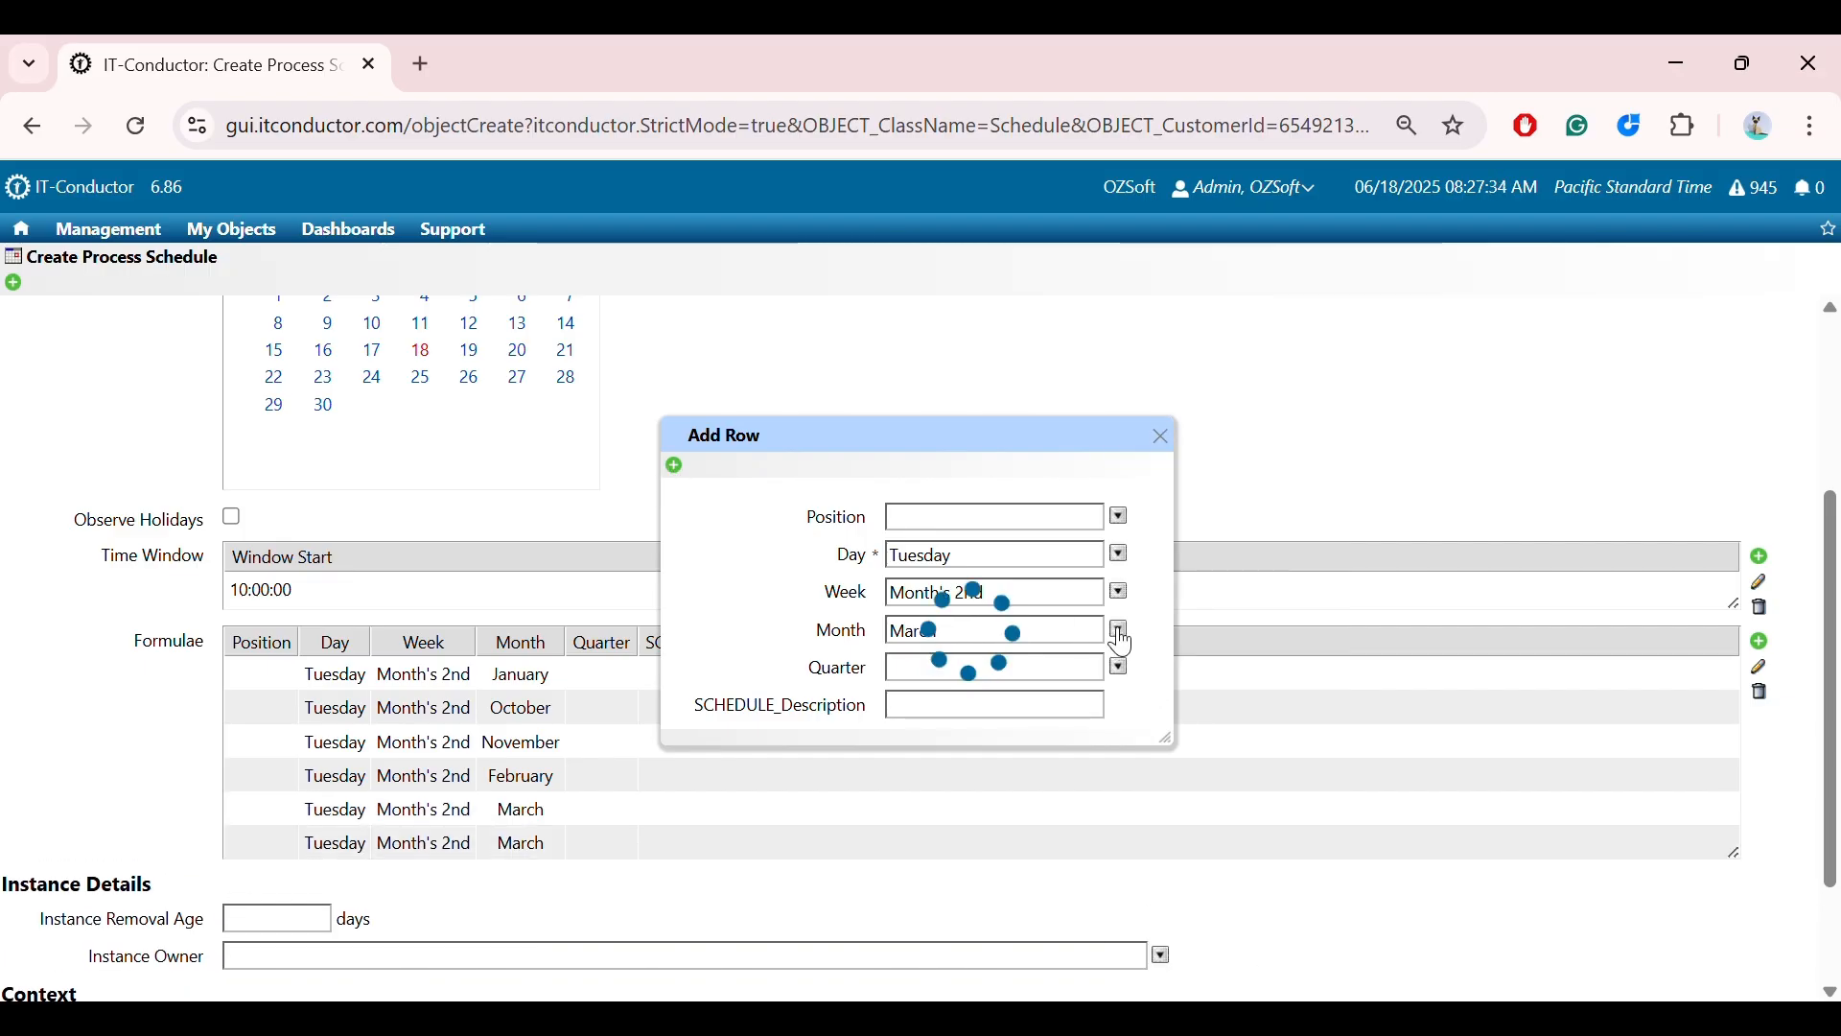
left_click(1122, 633)
left_click(1160, 712)
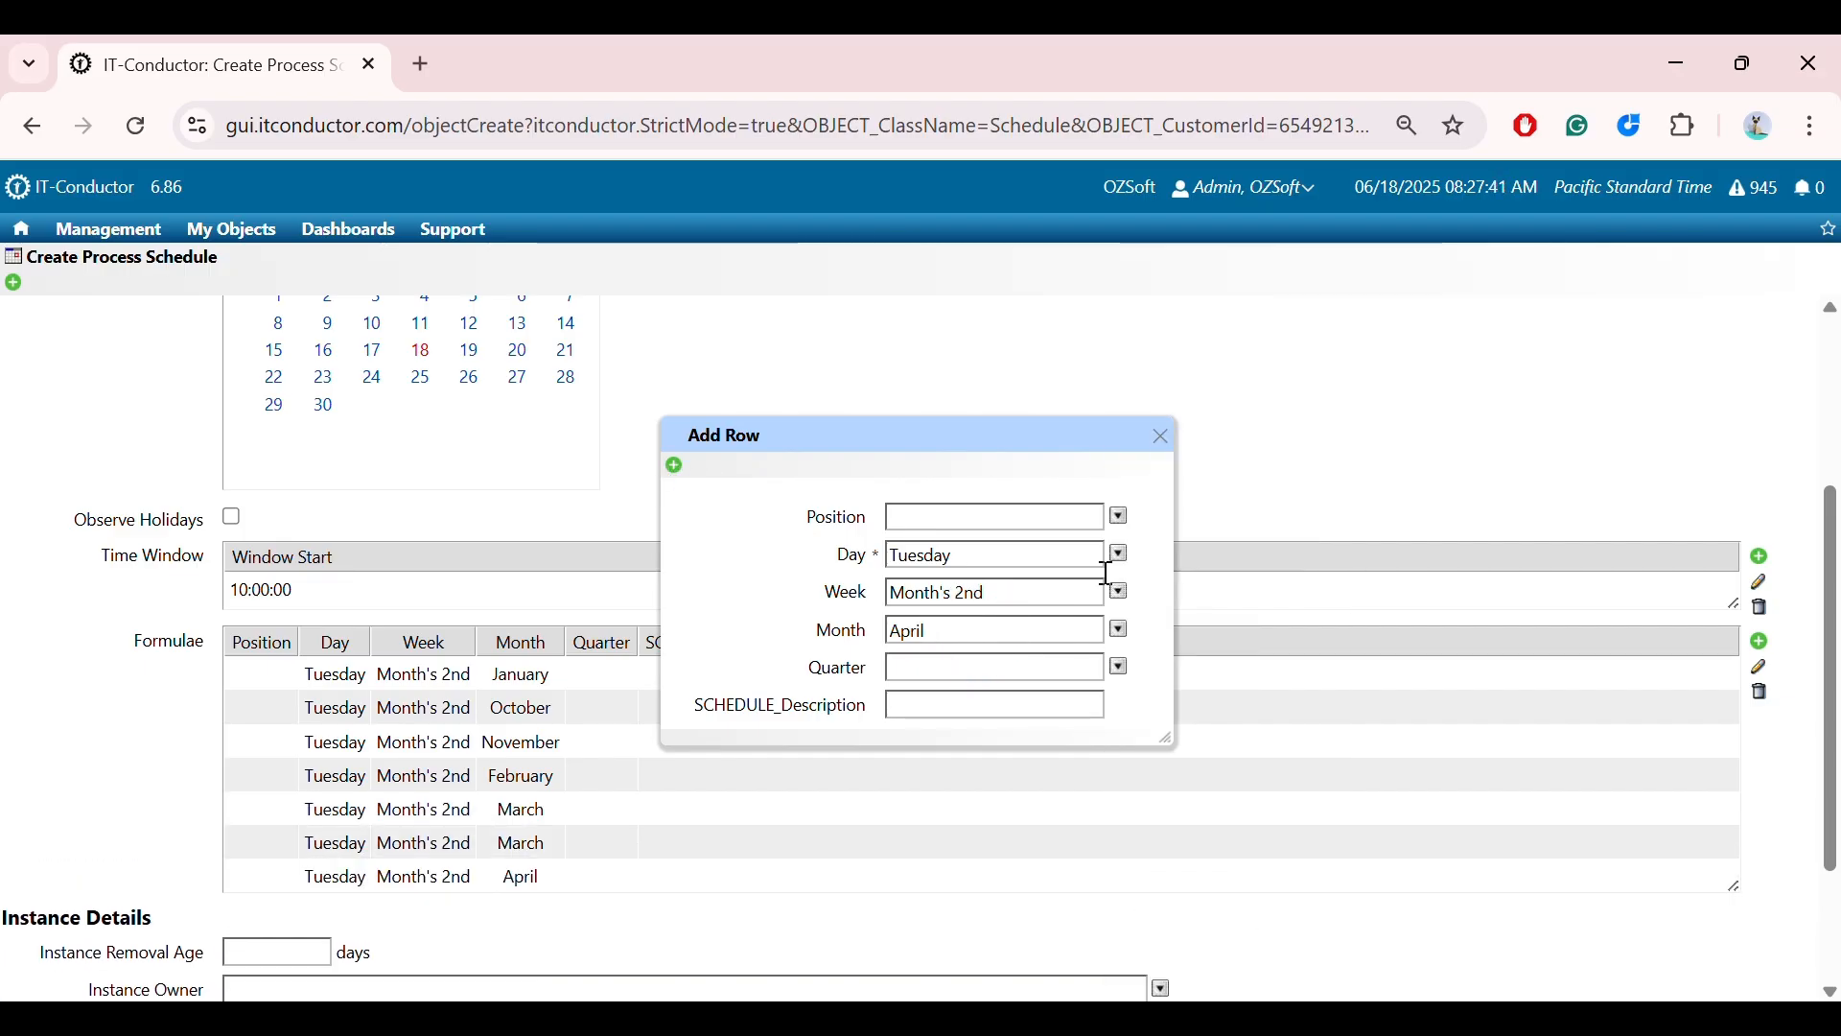
Add Formulae rows for Tuesday of the Month's 2nd week in May, June and July
left_click(1120, 630)
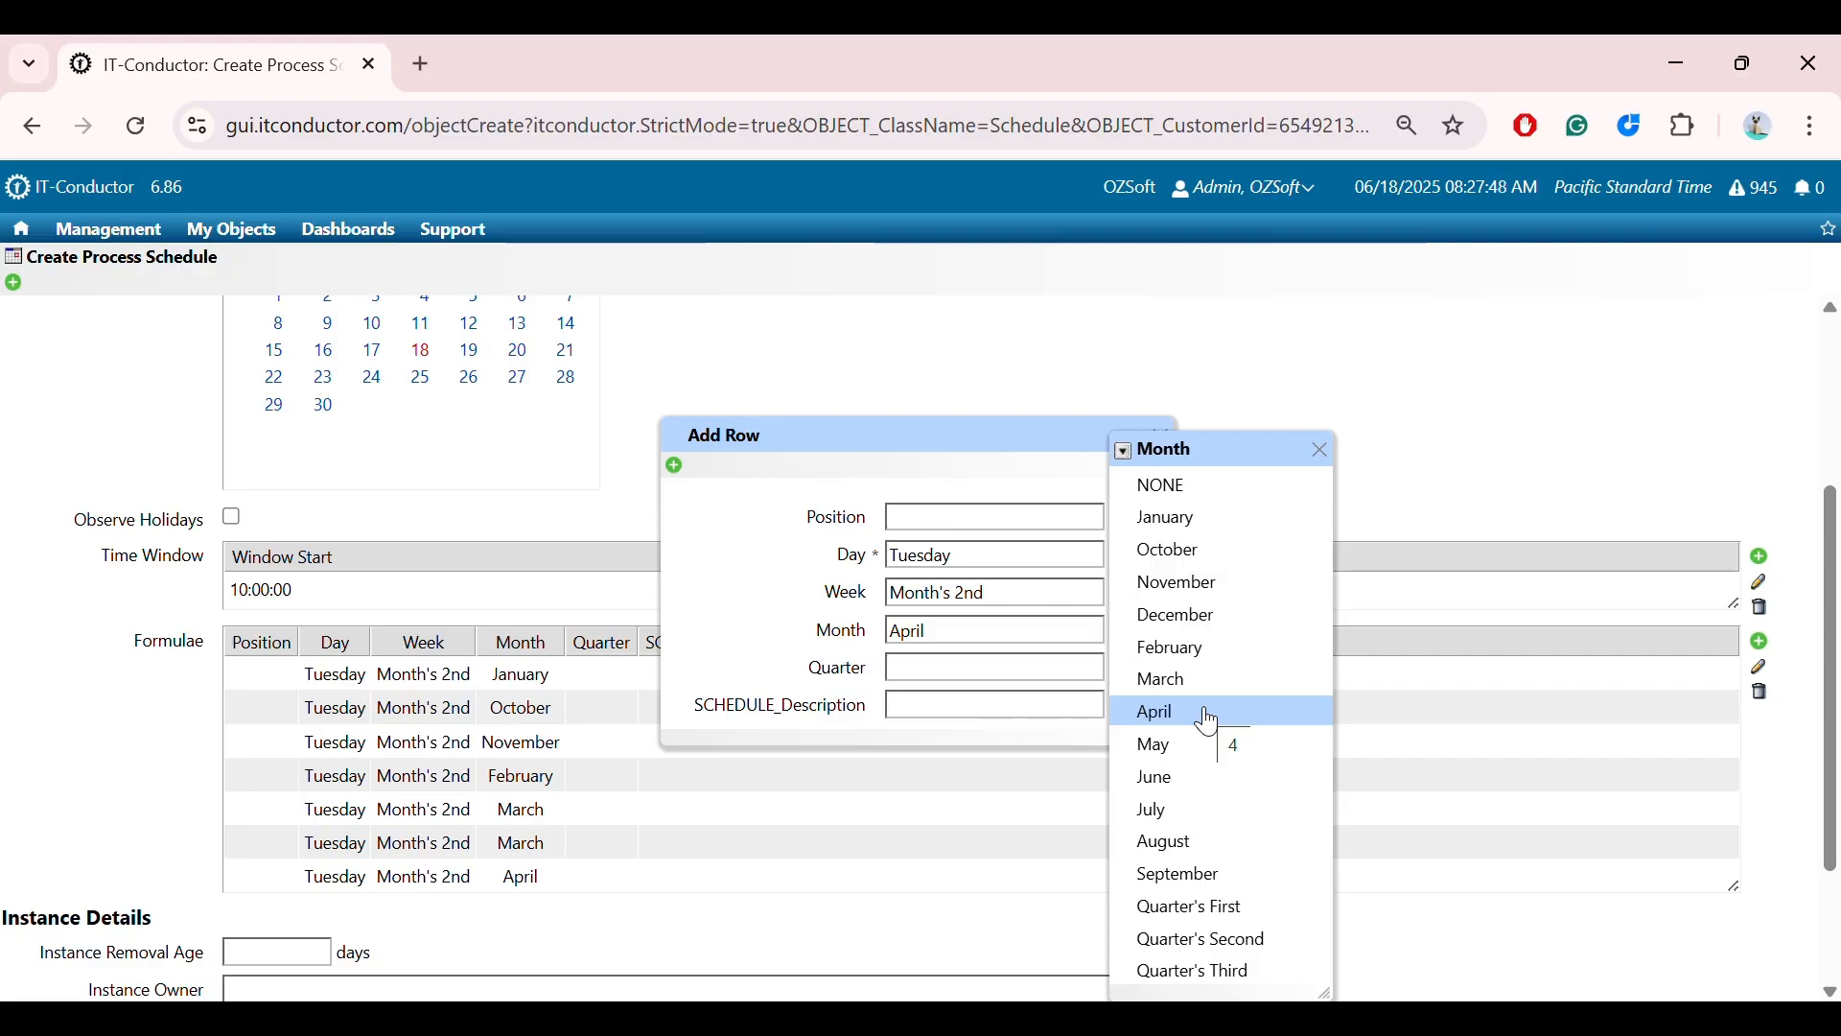
left_click(1156, 745)
left_click(1120, 630)
left_click(1156, 777)
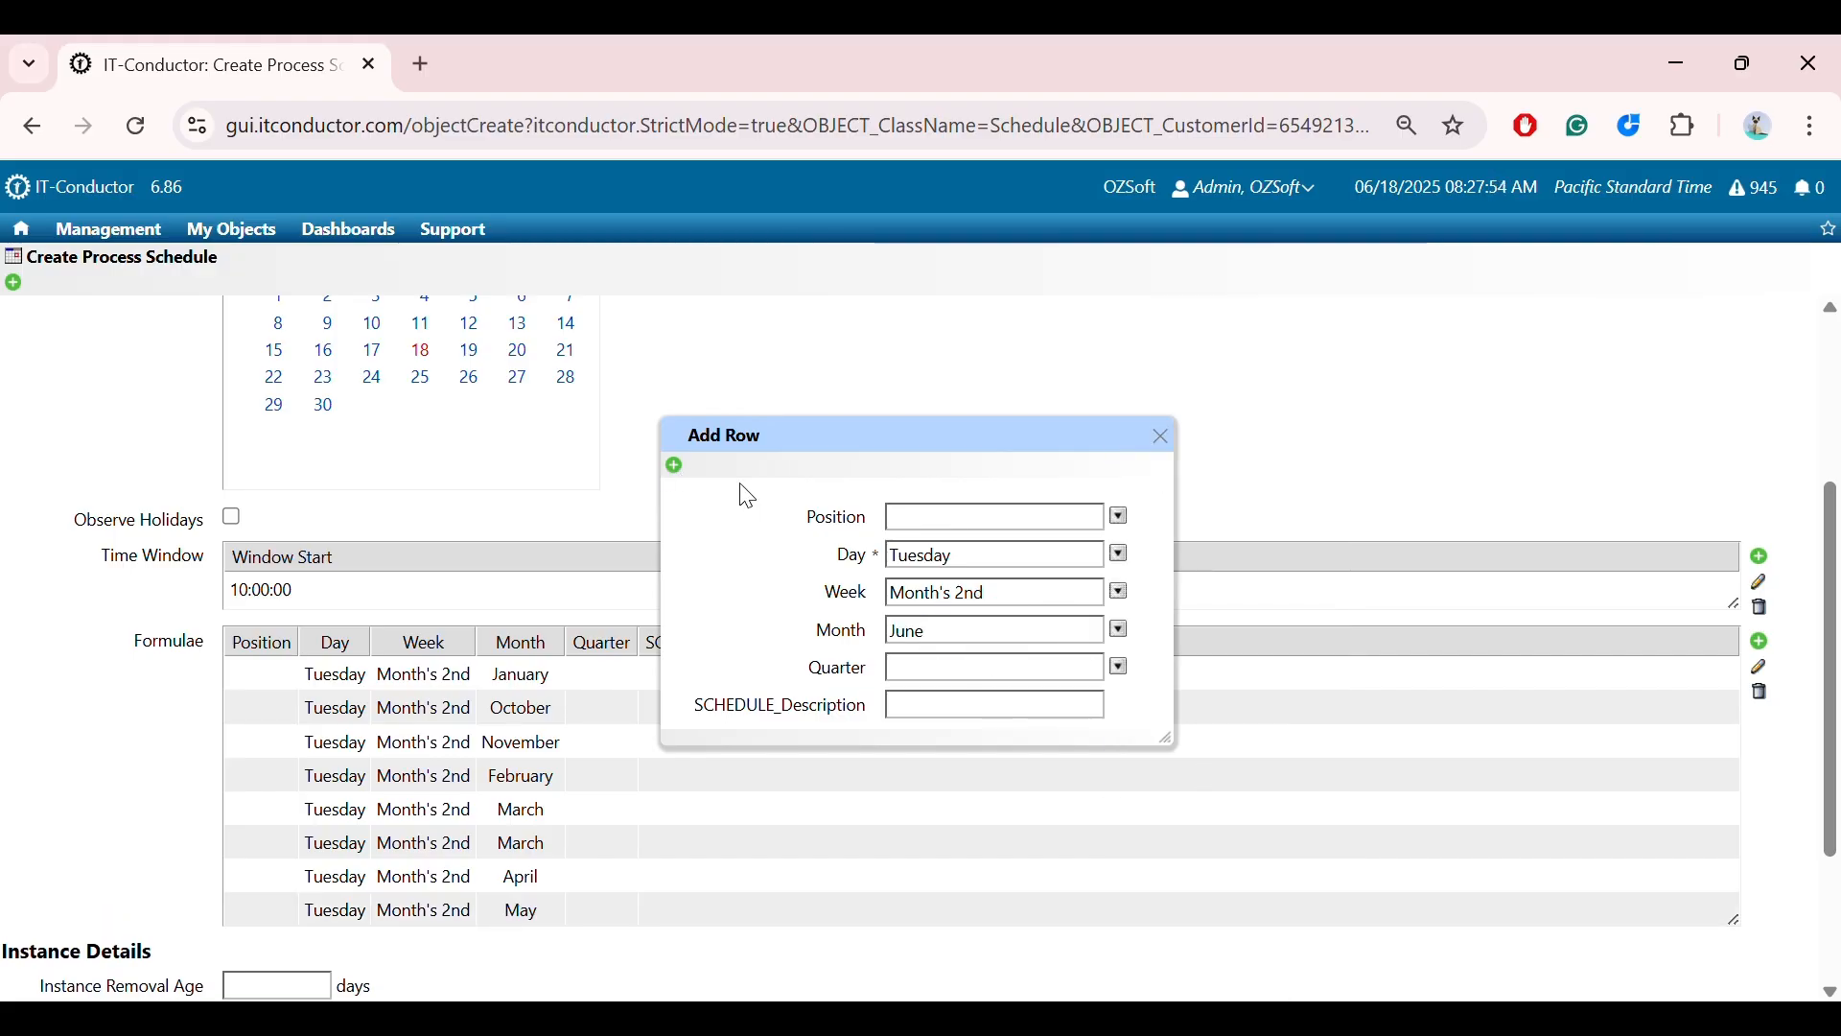
left_click(1120, 630)
left_click(1156, 811)
Add the August and September rows to Formulae with Tuesday and Month's 2nd, and close the dialog
left_click(1120, 630)
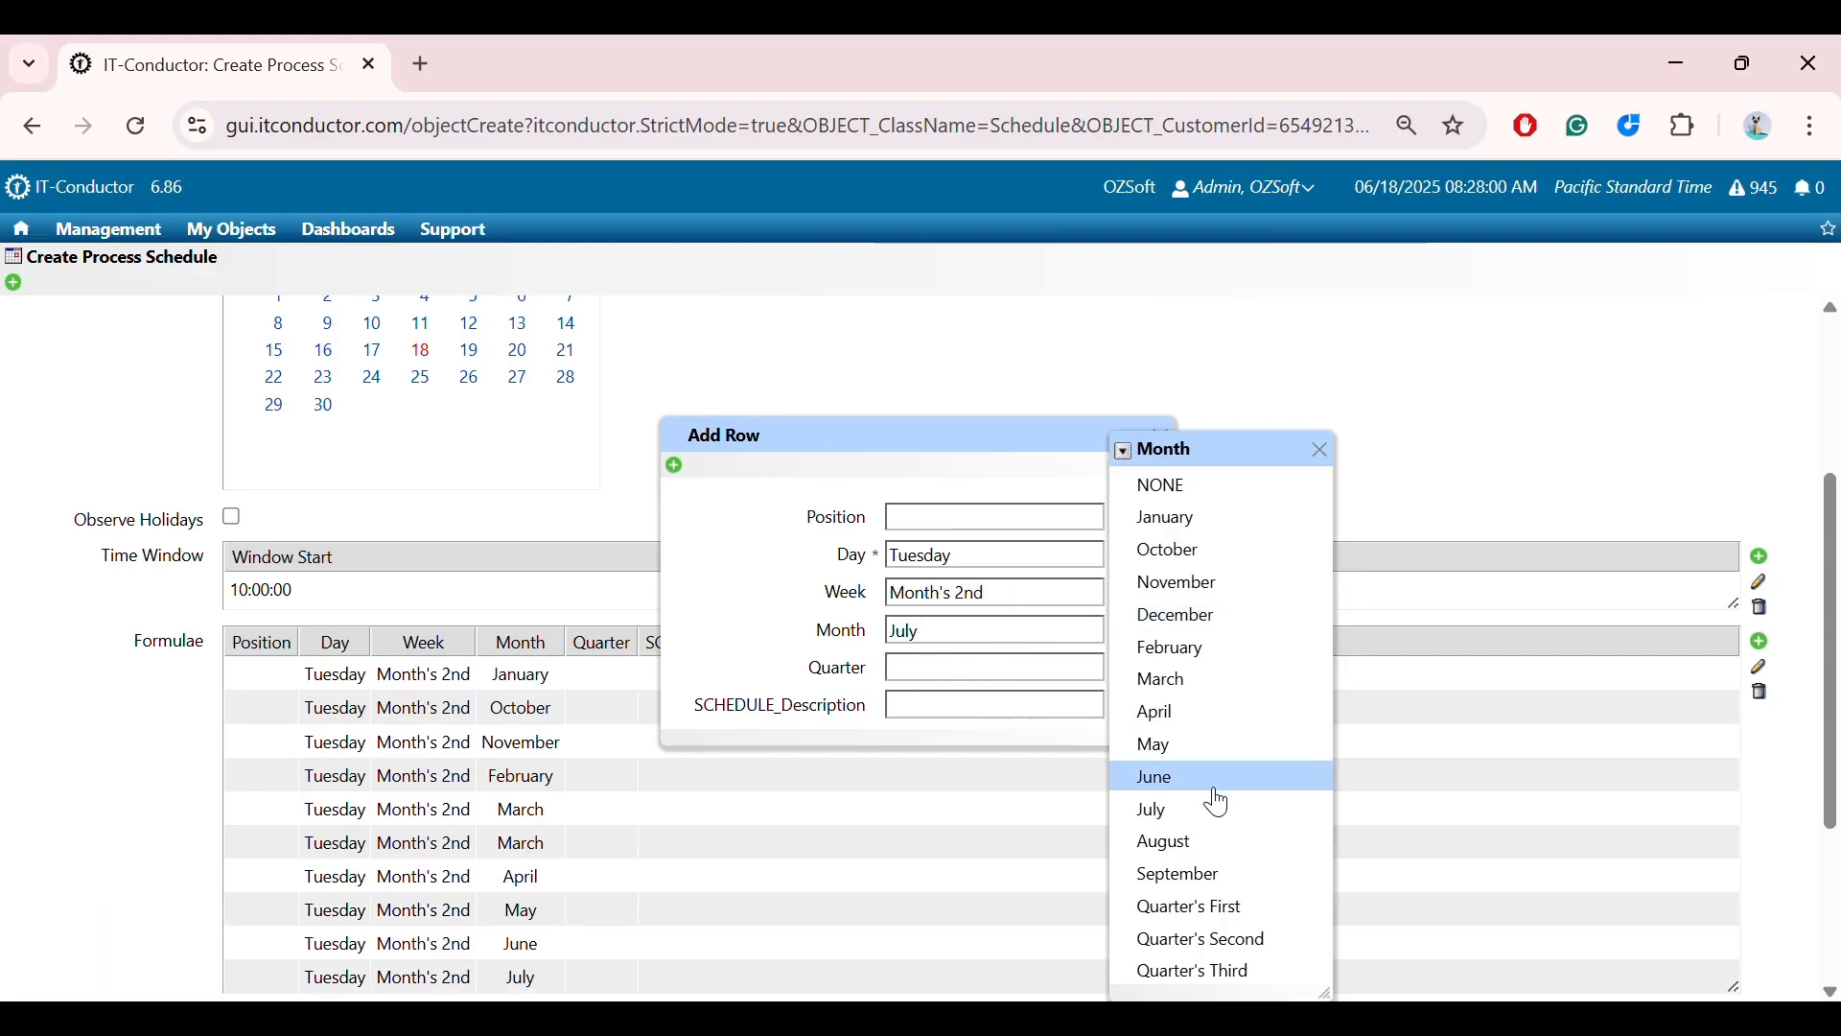
left_click(1165, 844)
left_click(1120, 630)
left_click(1179, 875)
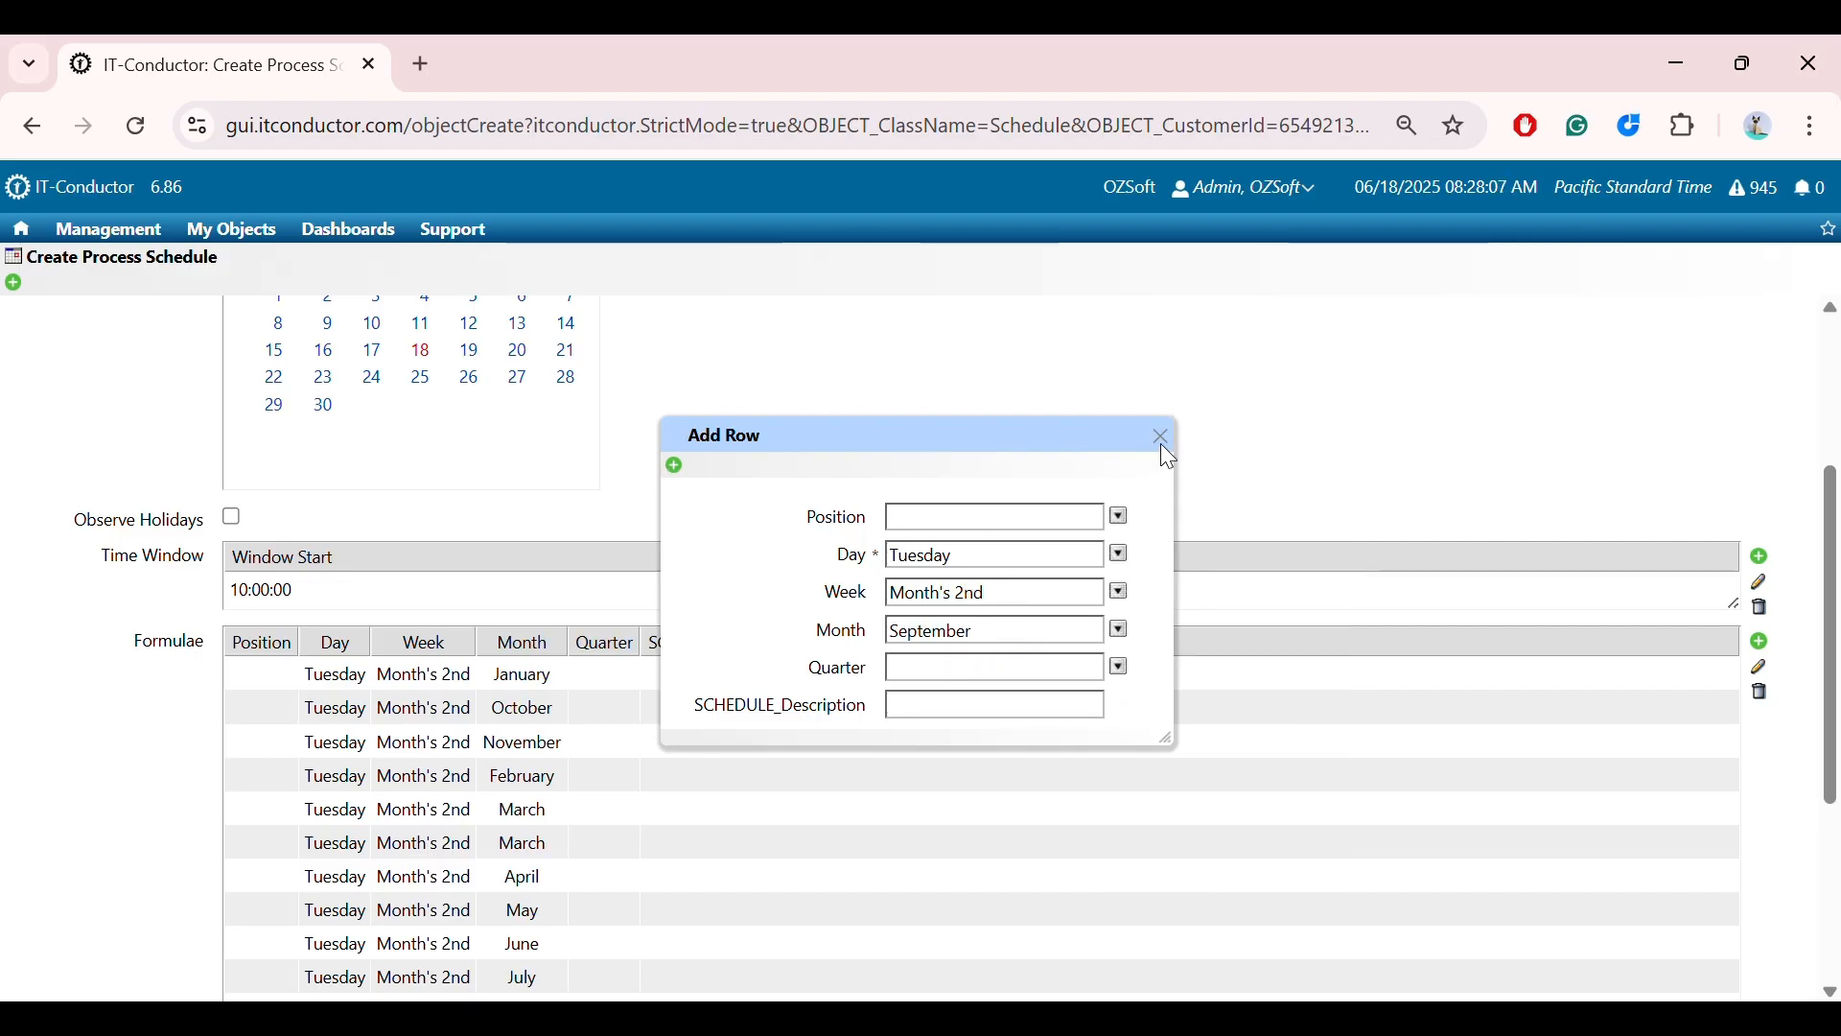
left_click(1160, 440)
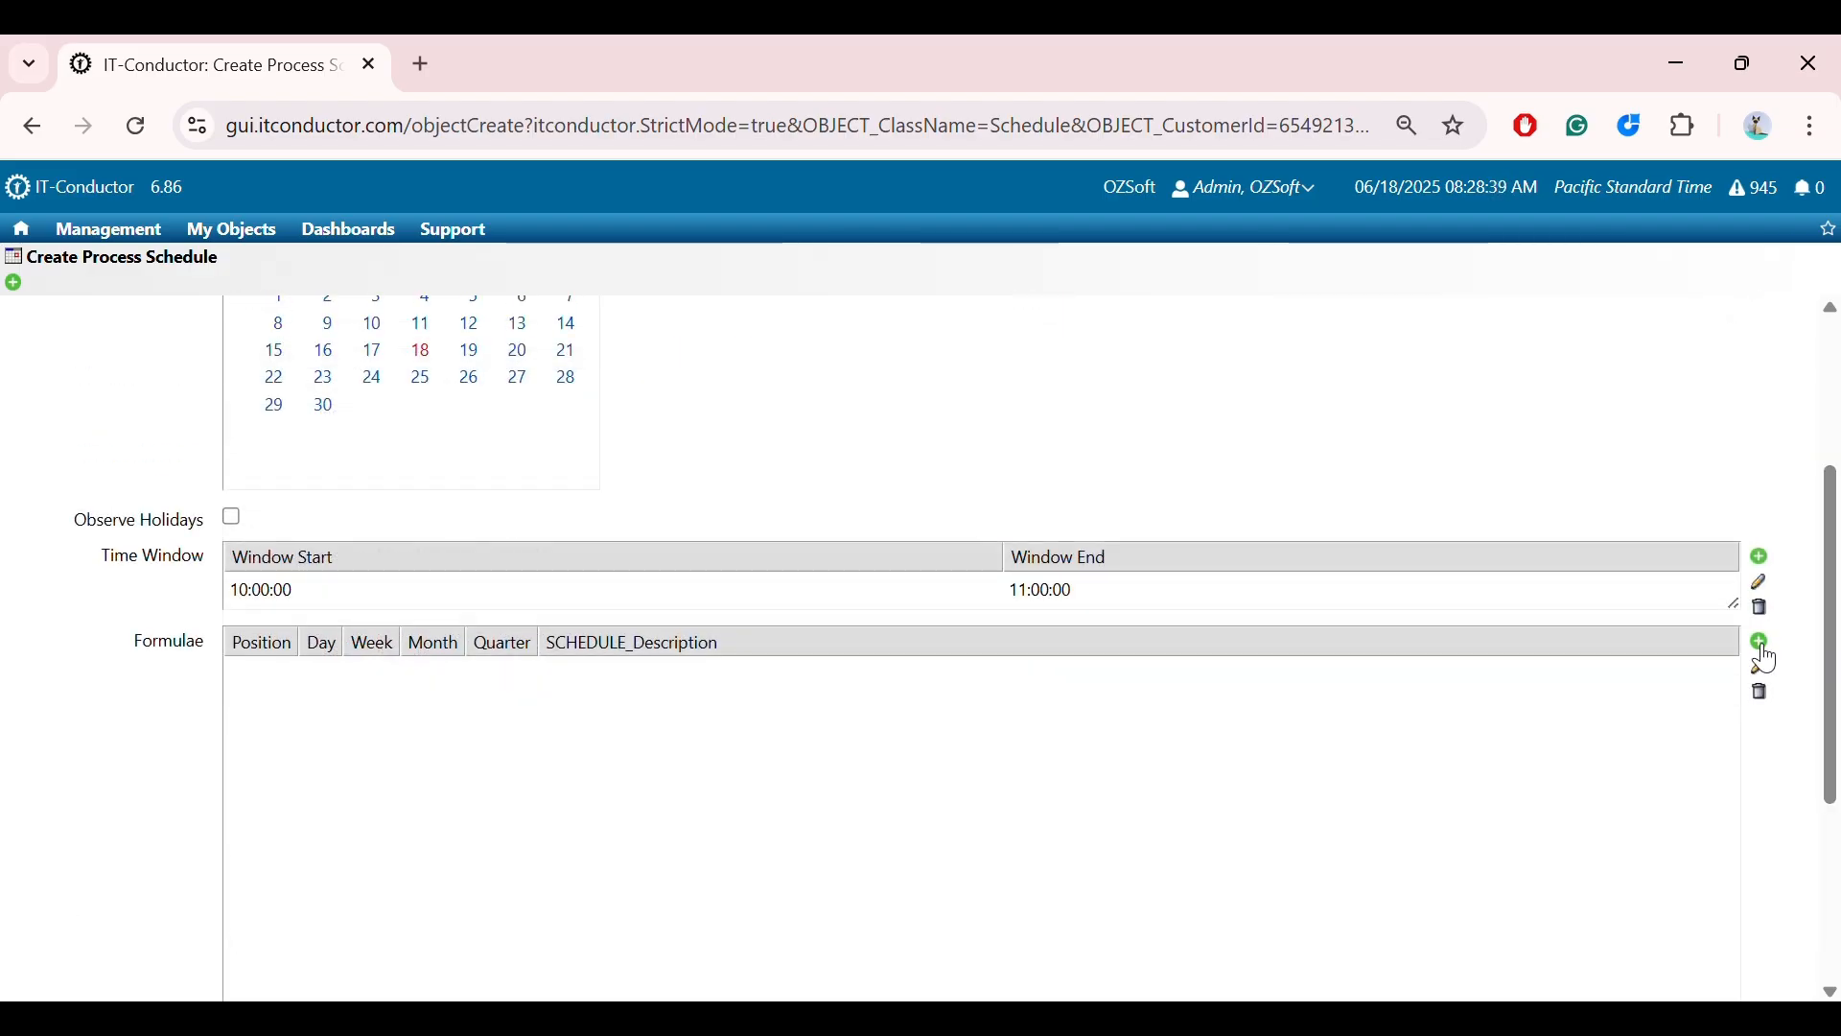
Add a Formulae row with position 16, day All and quarter Q1, and close the dialog
left_click(1765, 643)
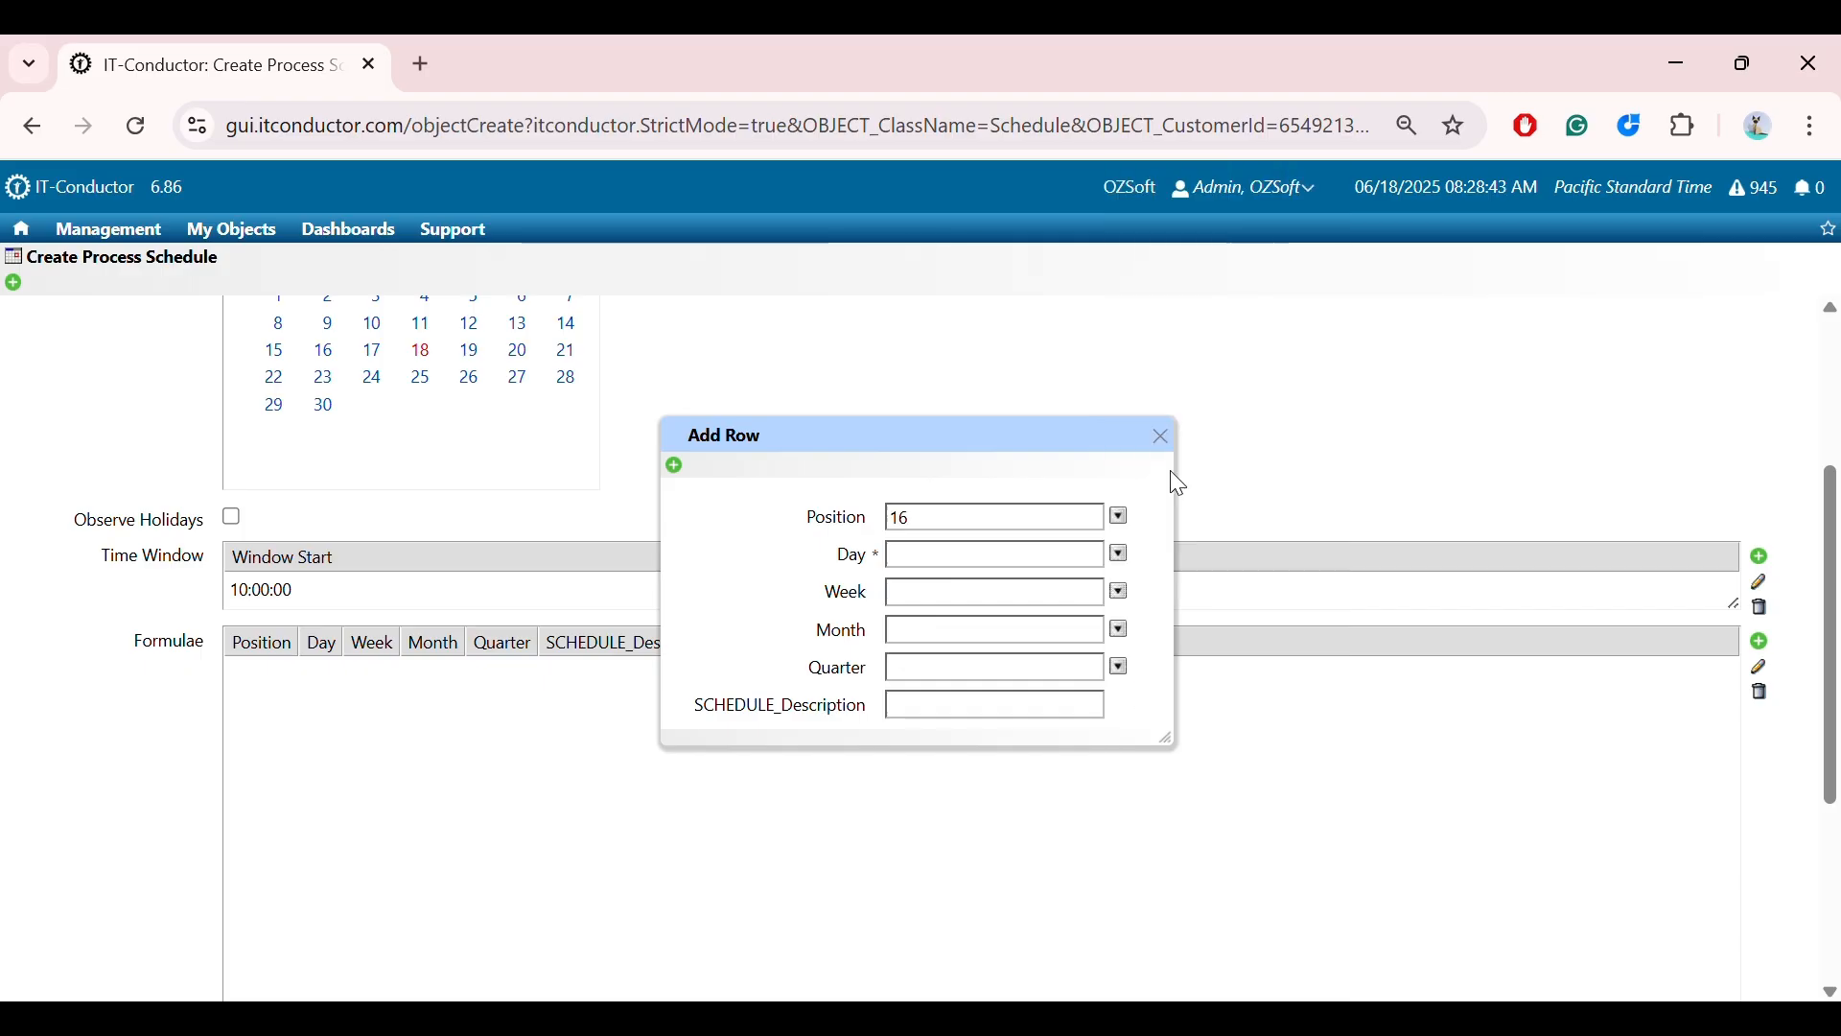
left_click(1120, 555)
left_click(1189, 841)
left_click(1120, 669)
left_click(1147, 757)
left_click(676, 467)
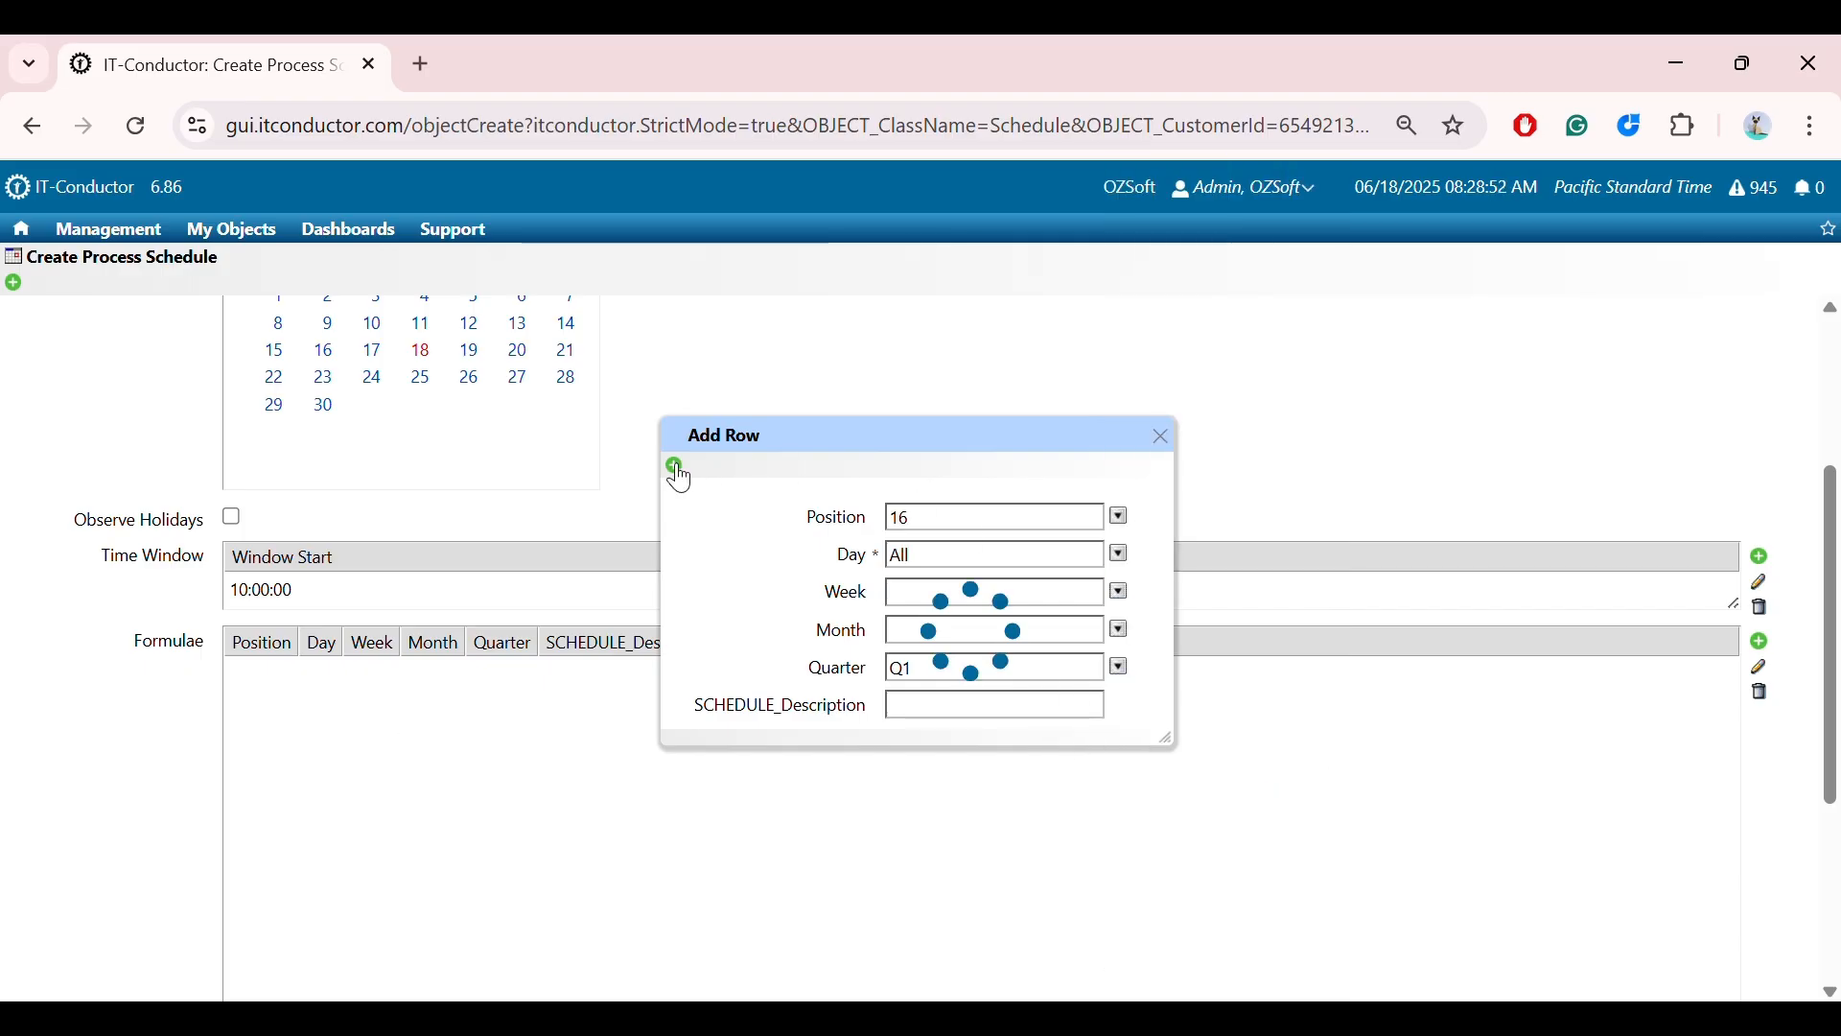
left_click(1163, 436)
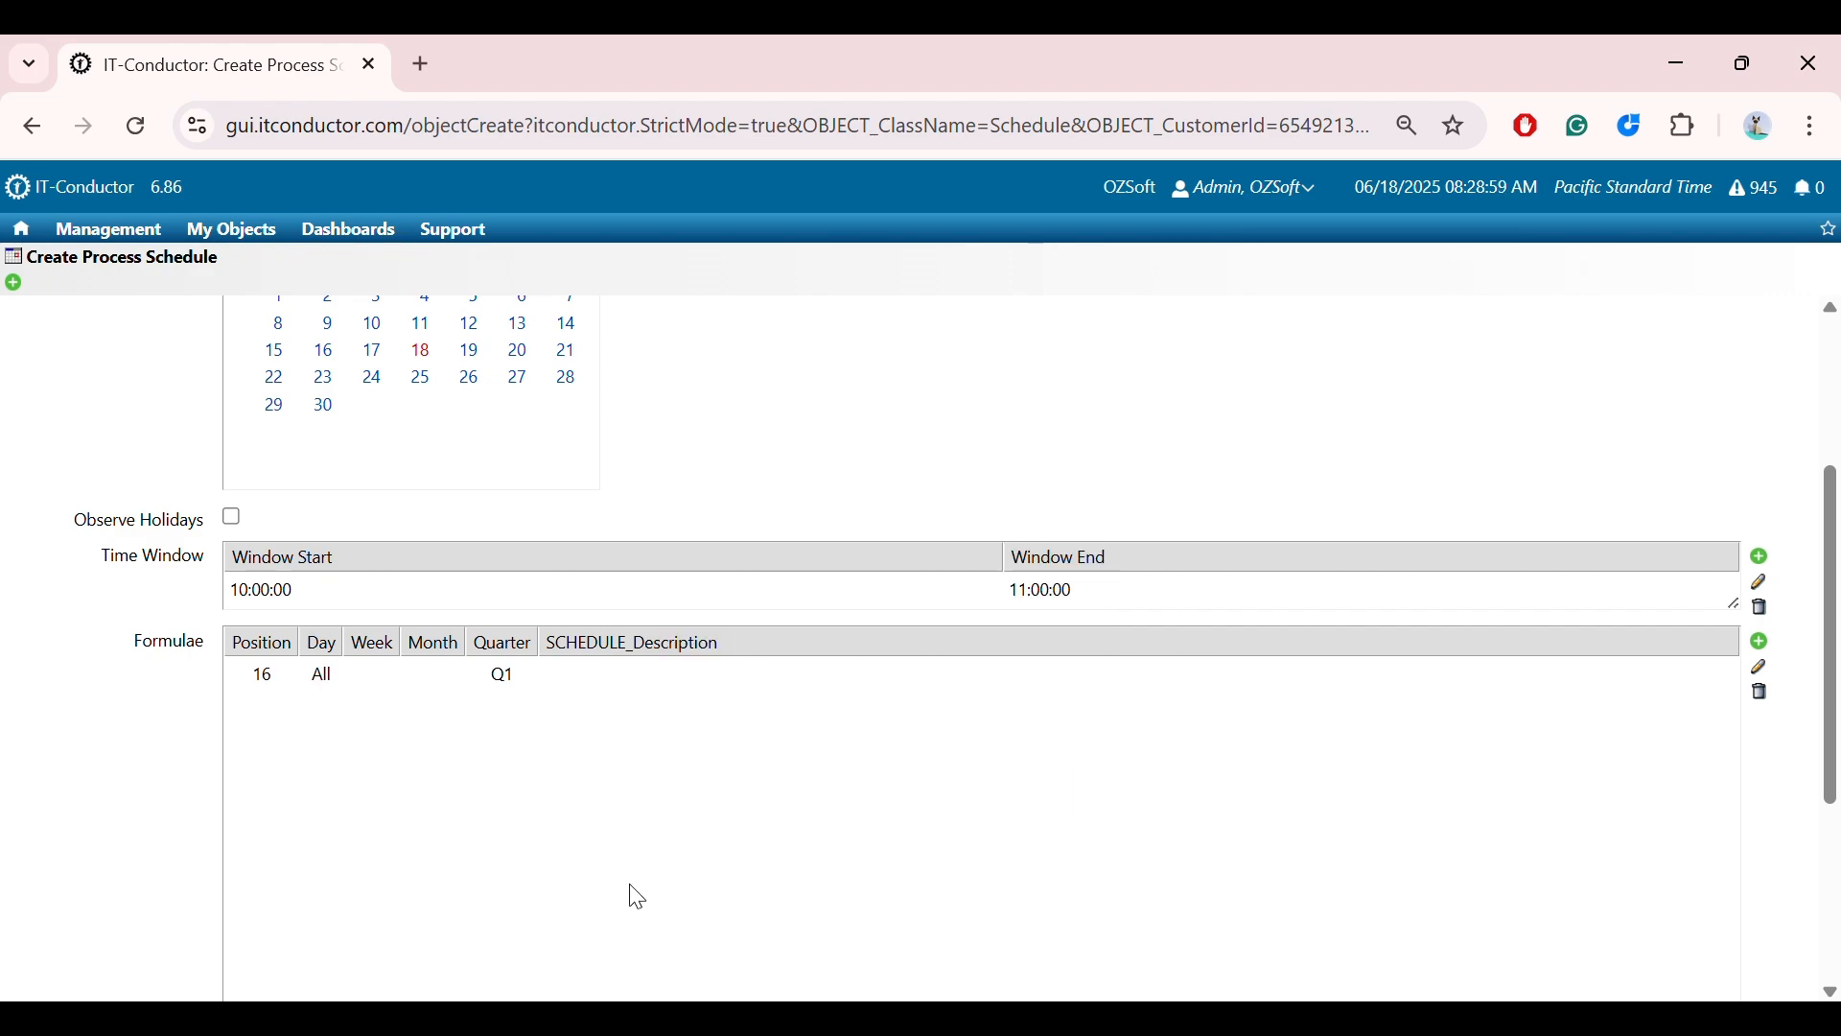
Set the Instance Removal Age to 10 days in the instance details
scroll(616, 883, "down", 3)
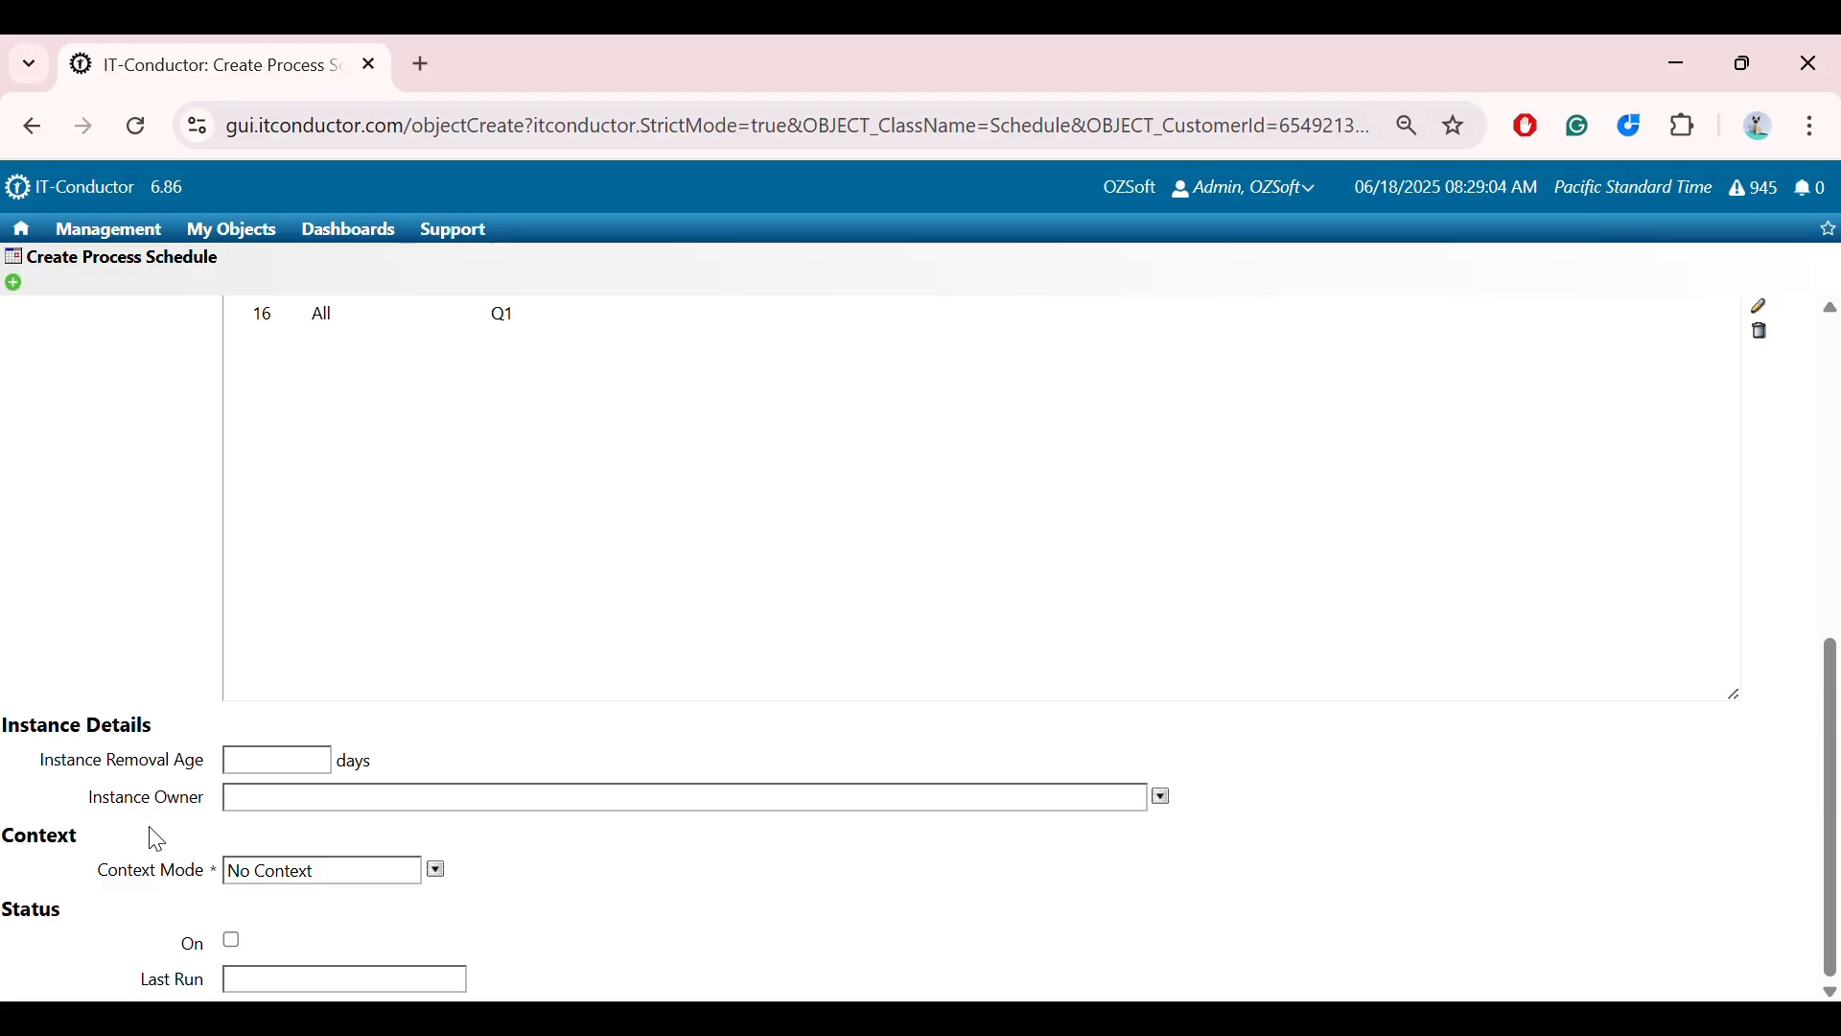
left_click_drag(41, 761, 202, 762)
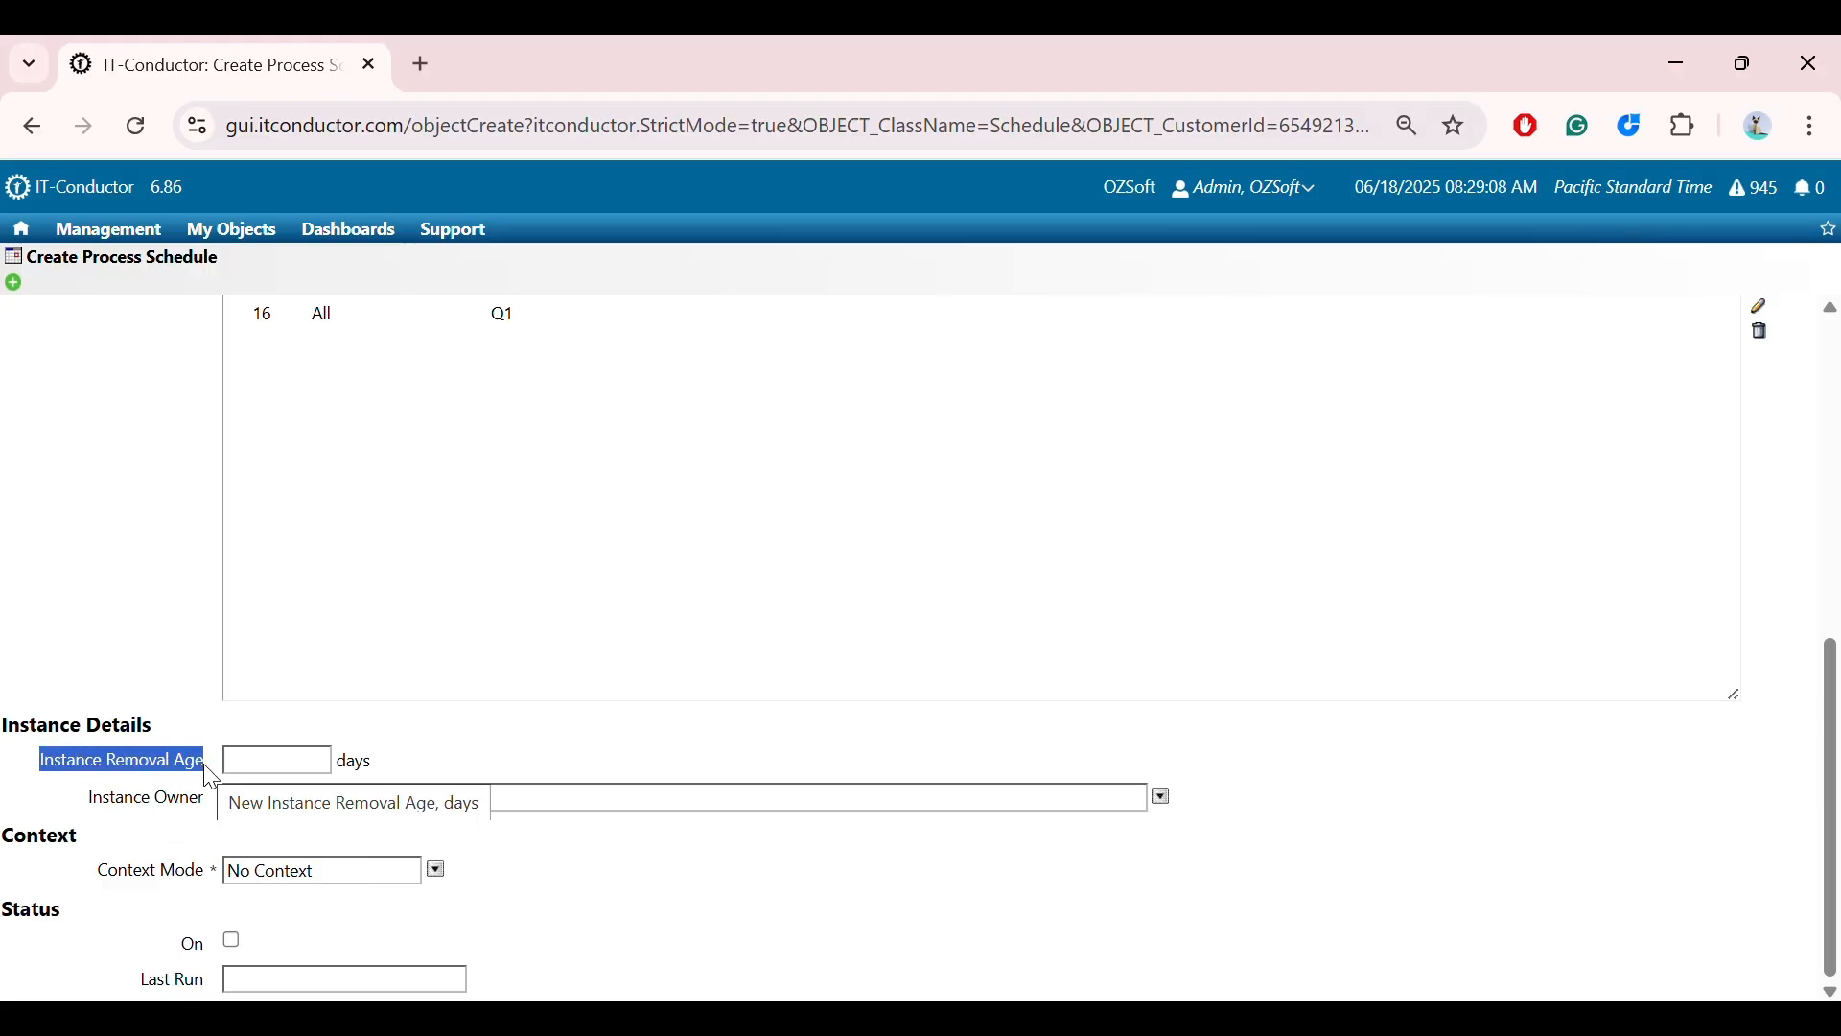
left_click(263, 760)
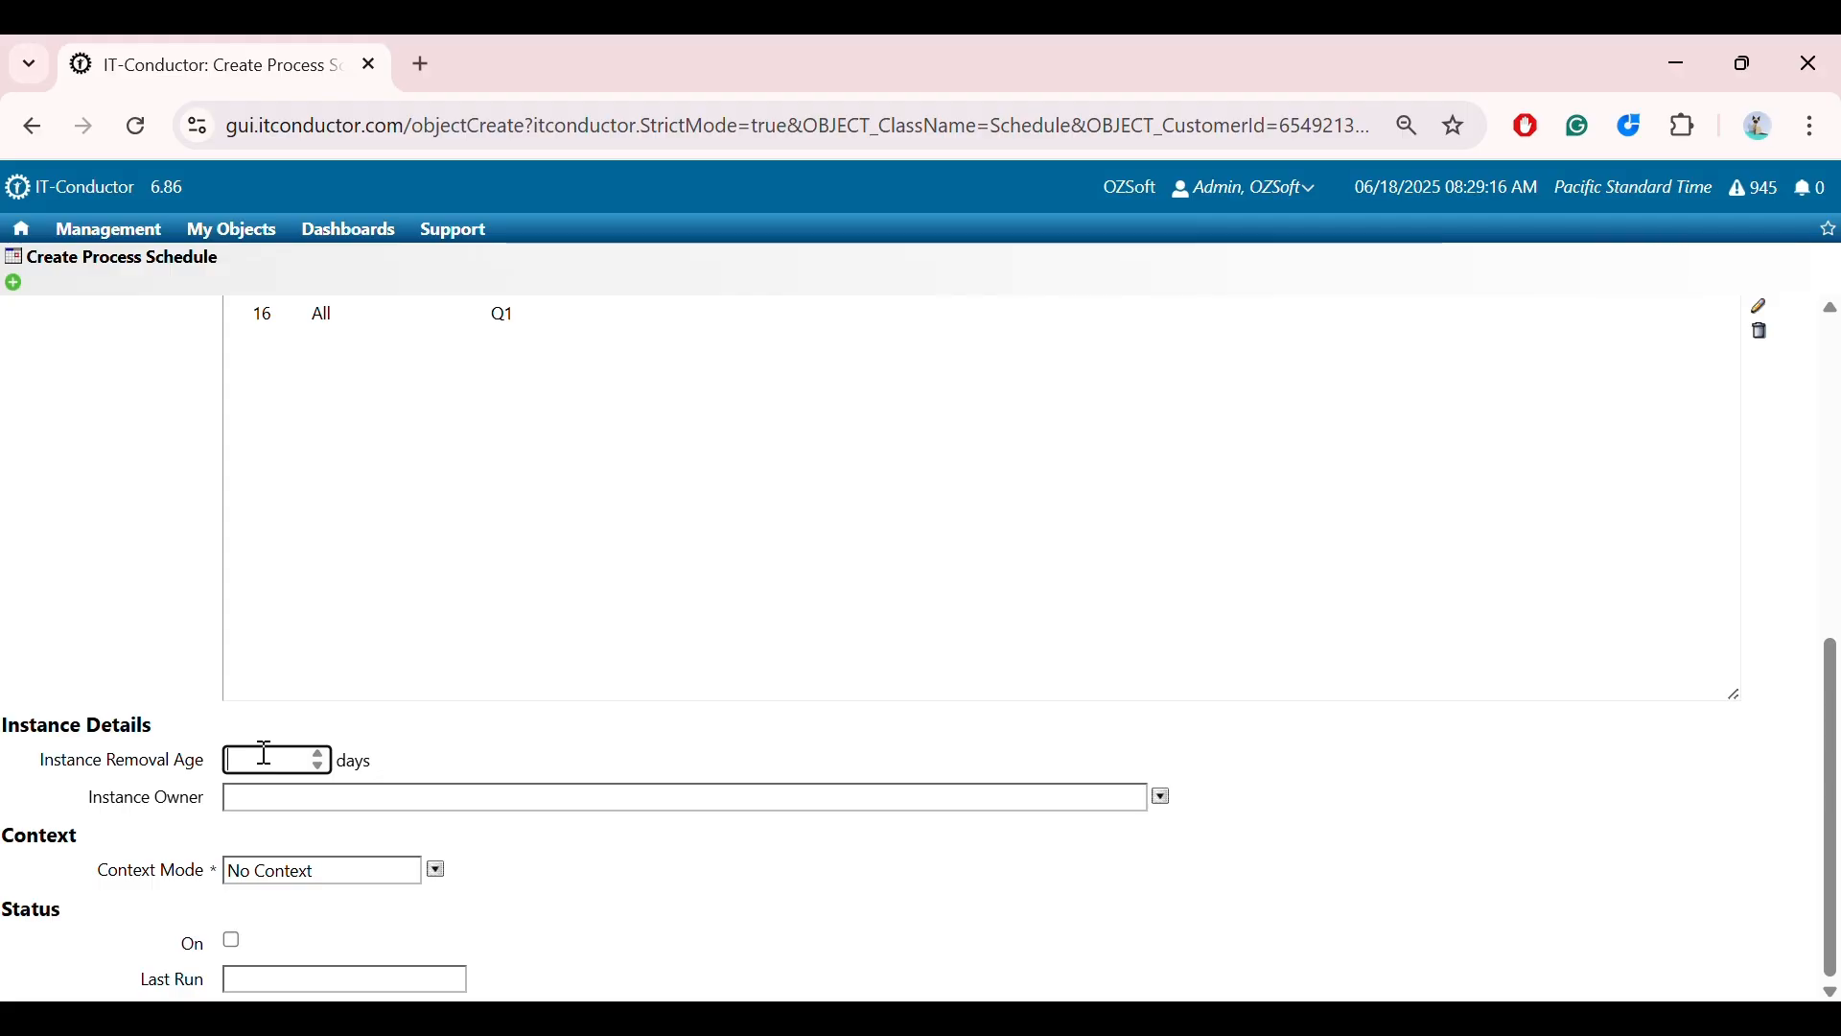
left_click(316, 755)
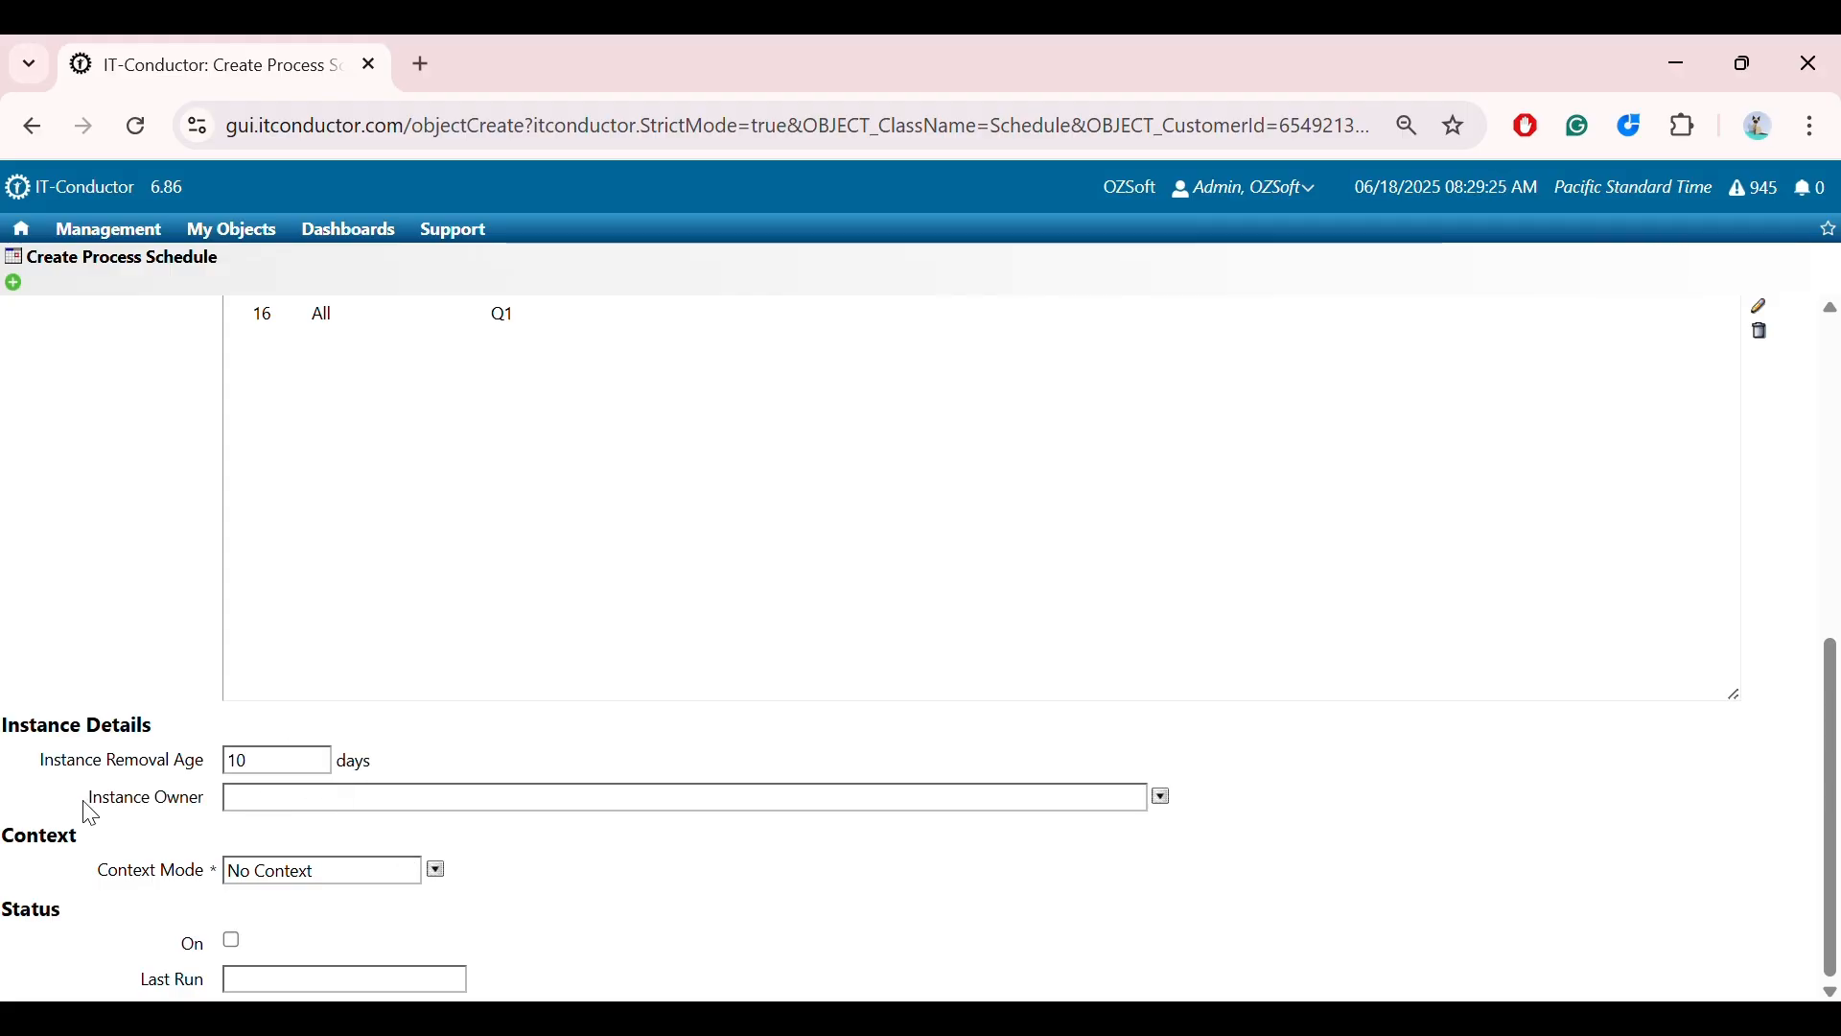
Set the Instance Owner to Admin, OZSoft and the Context Mode to Single
left_click_drag(91, 813, 213, 808)
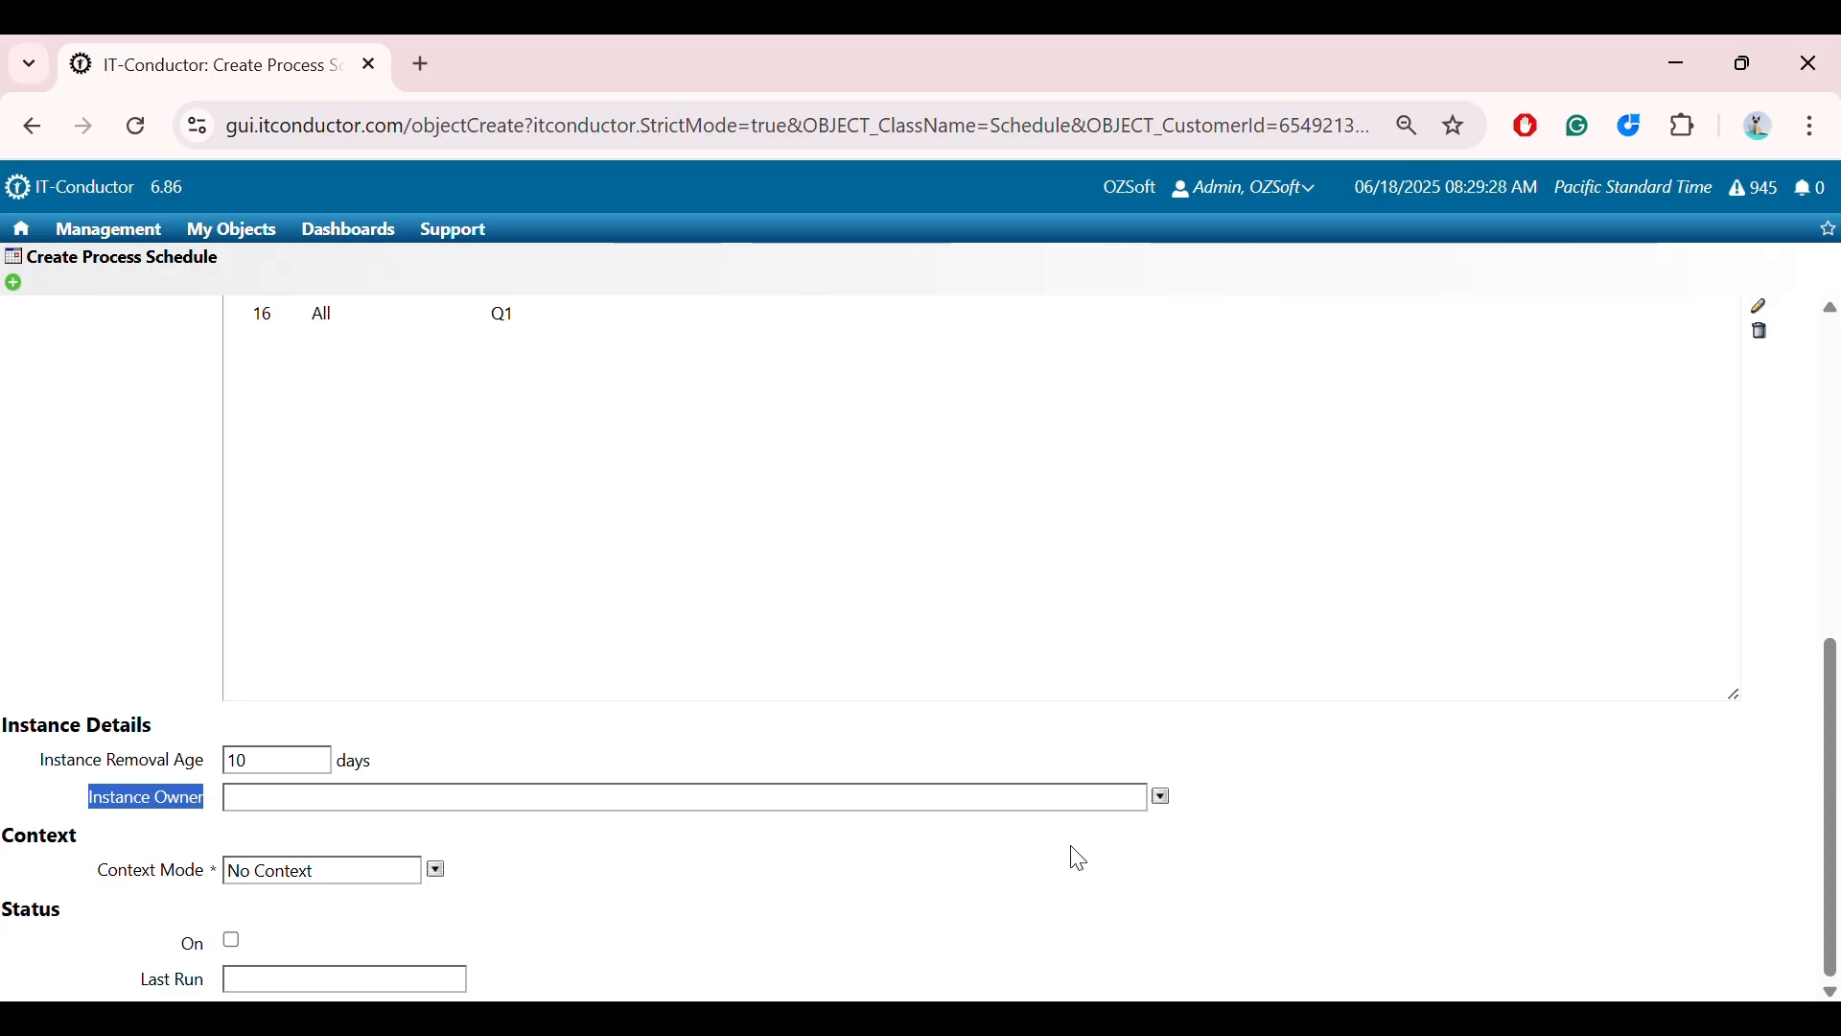
left_click(1163, 799)
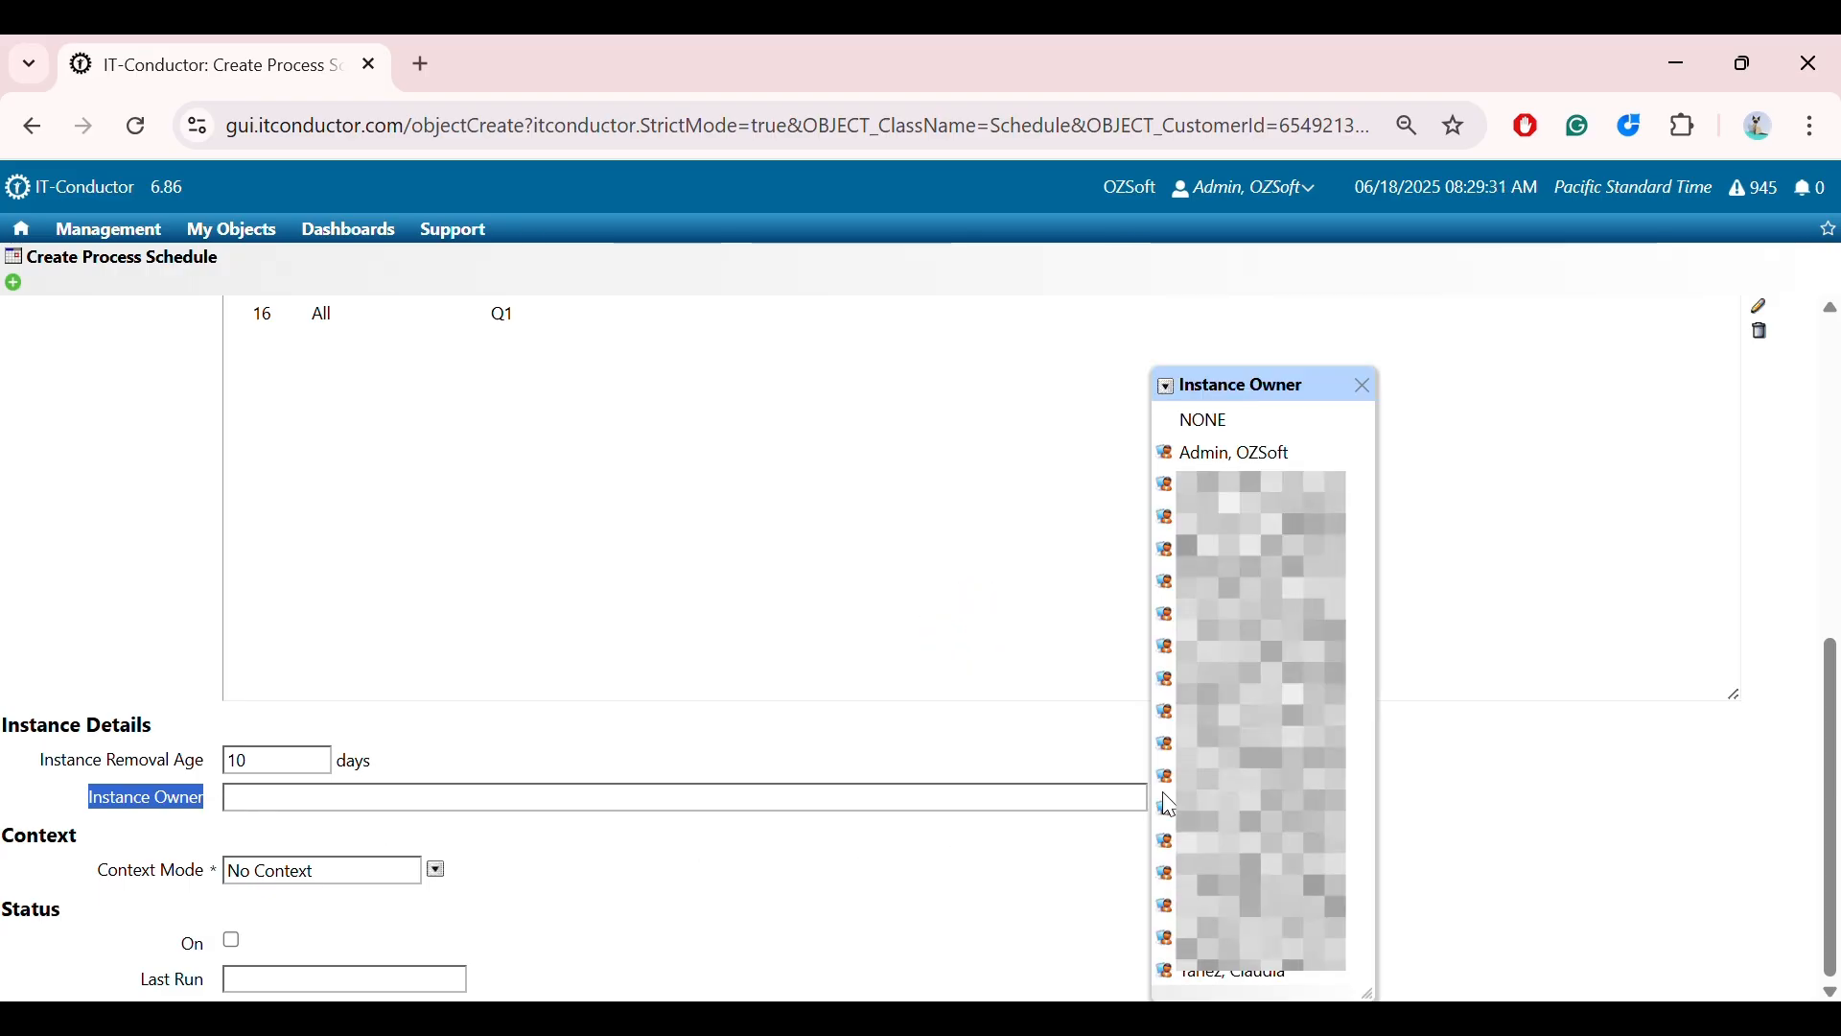
left_click(1210, 455)
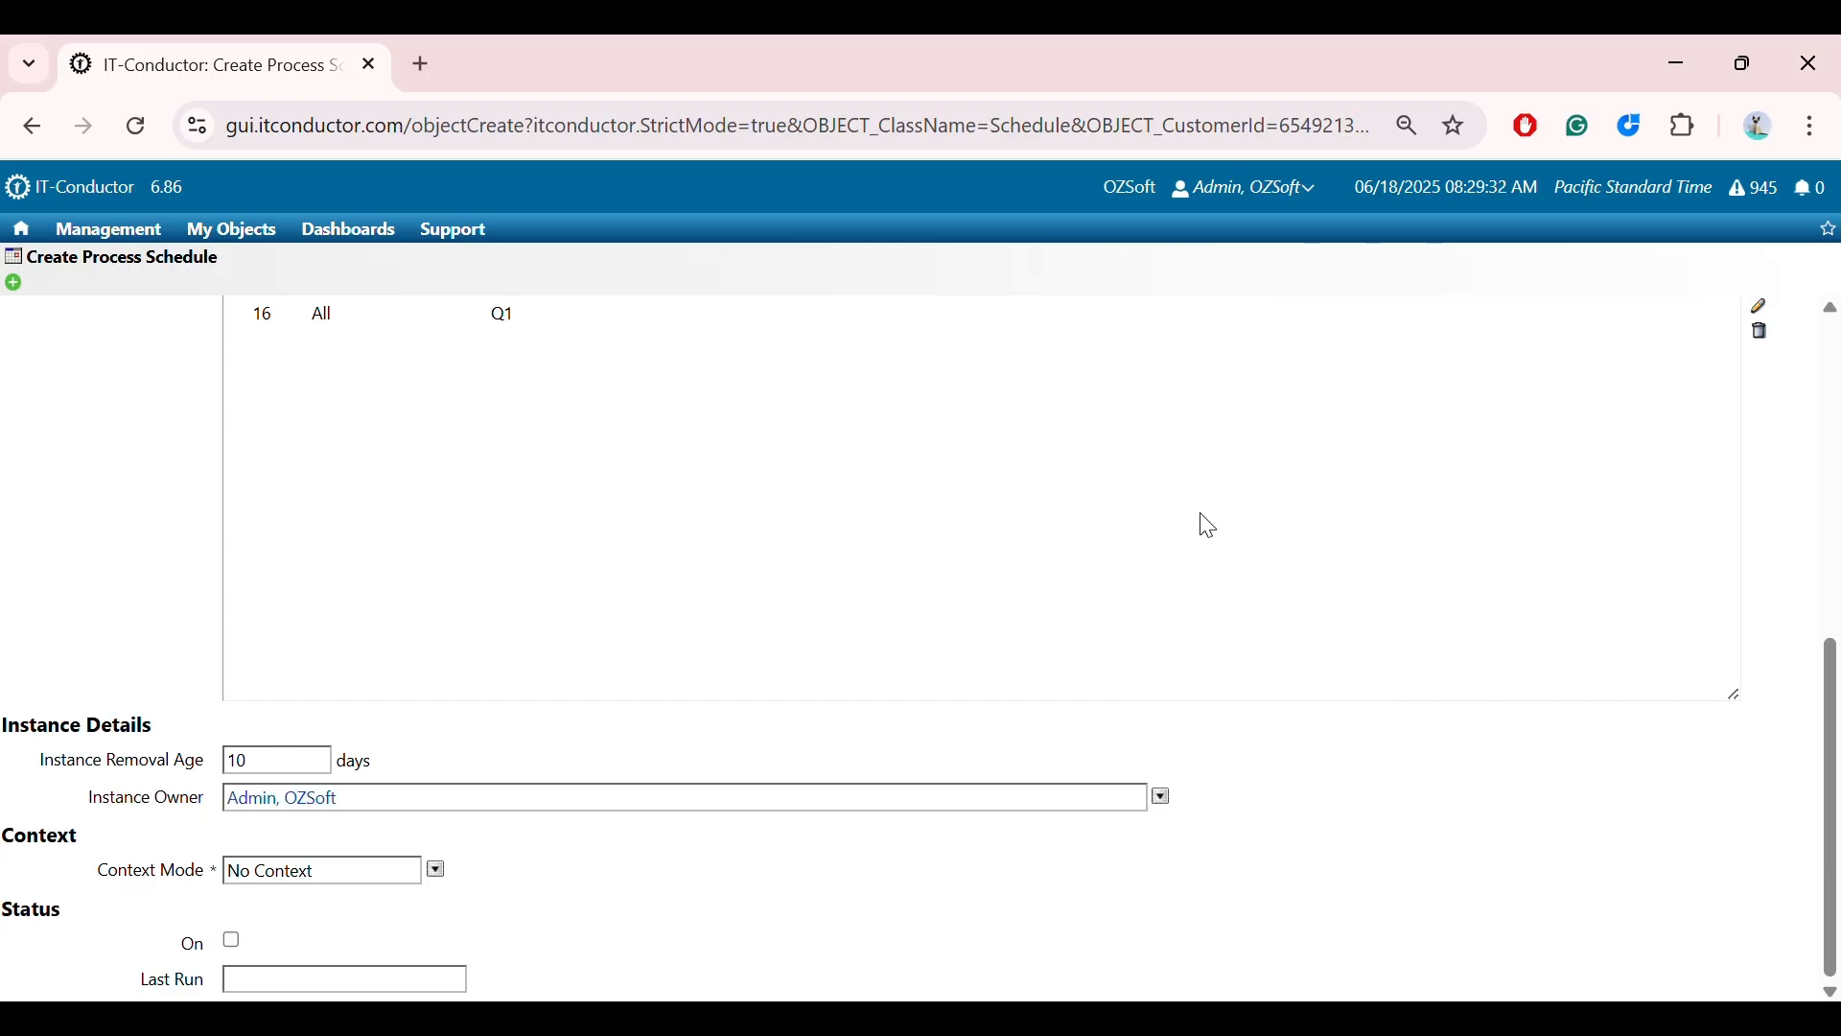
left_click_drag(98, 873, 213, 881)
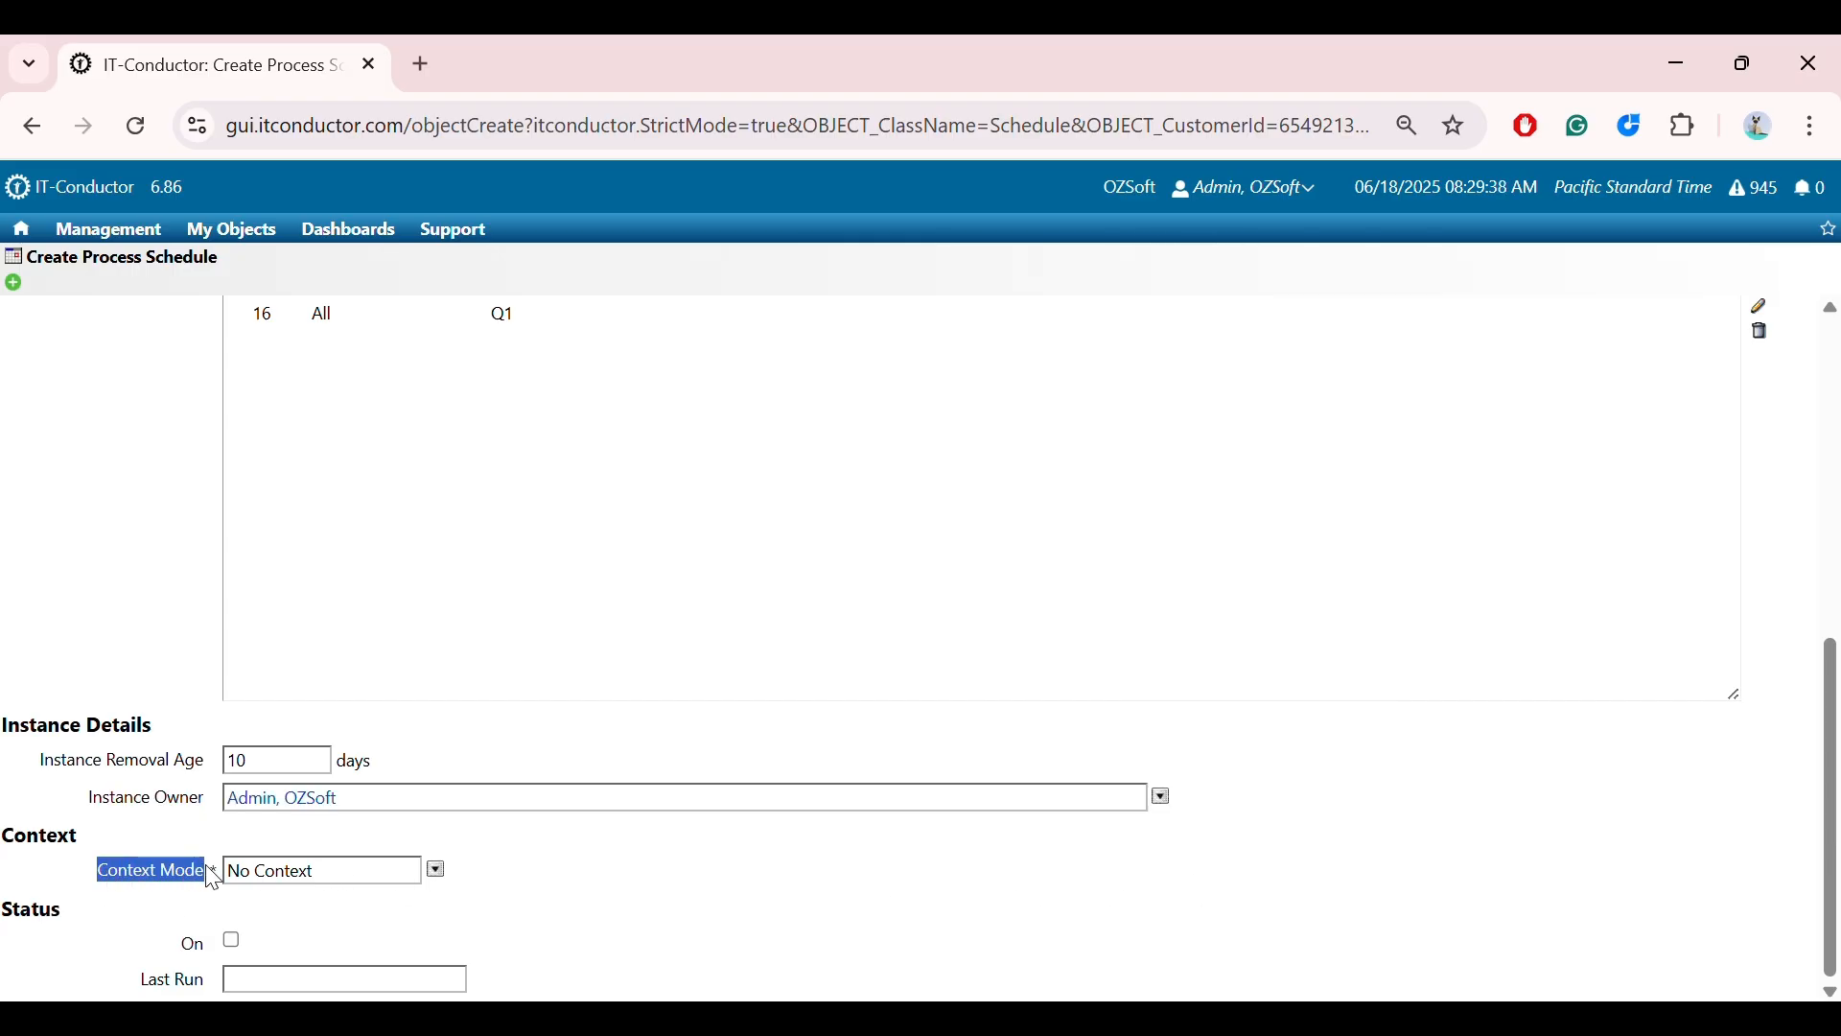
left_click(437, 870)
left_click(512, 972)
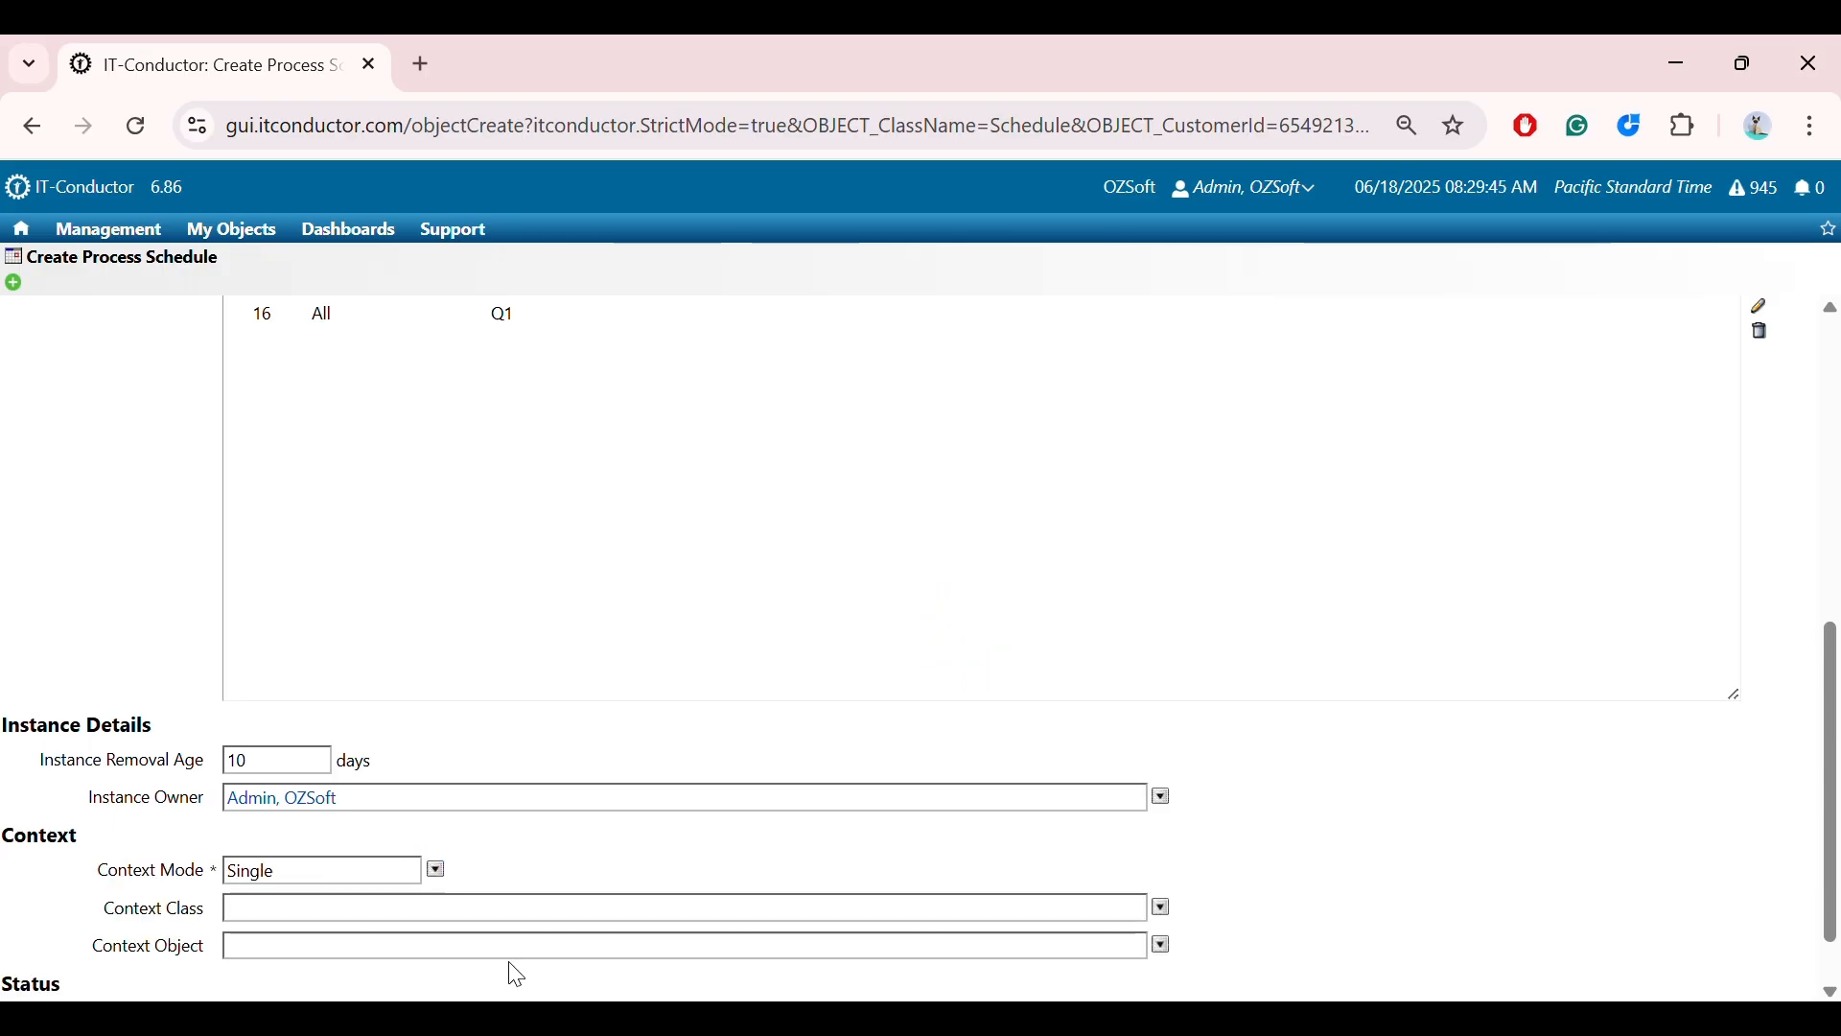
Set the Context Class to HANA System and the Context Object to C19
left_click_drag(96, 909, 197, 973)
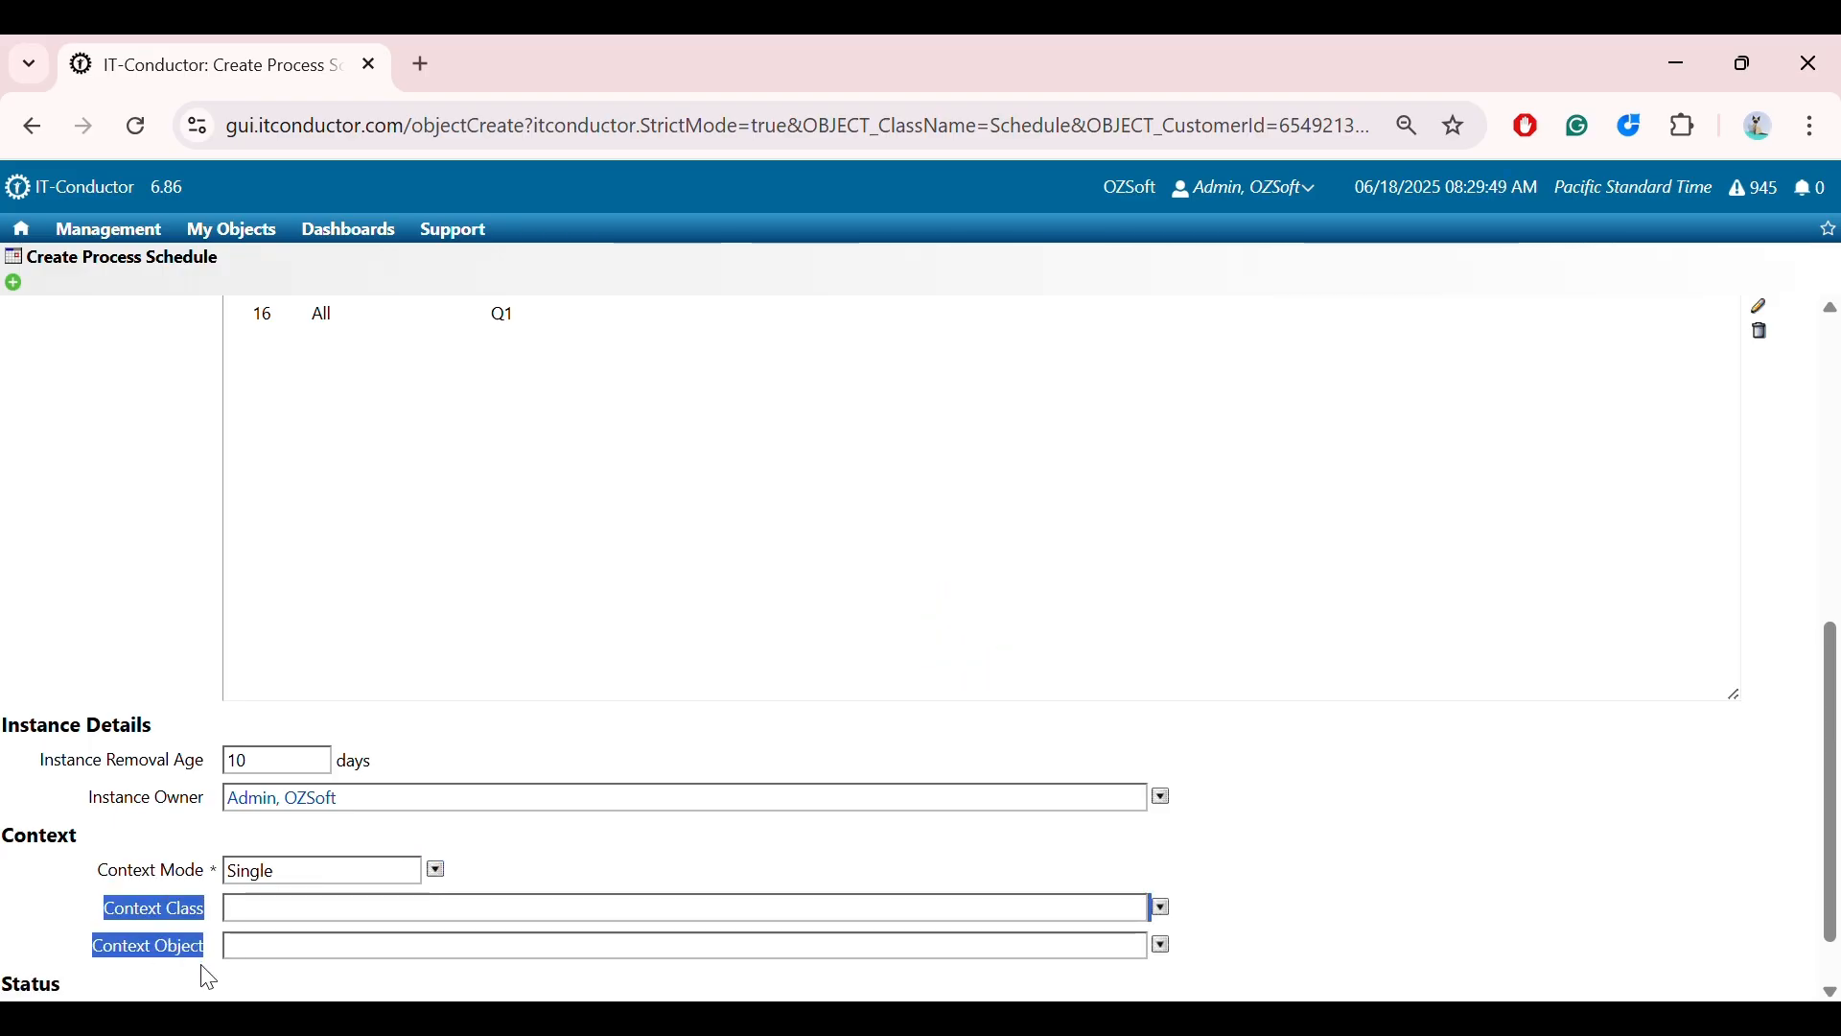
scroll(1164, 825, "down", 1)
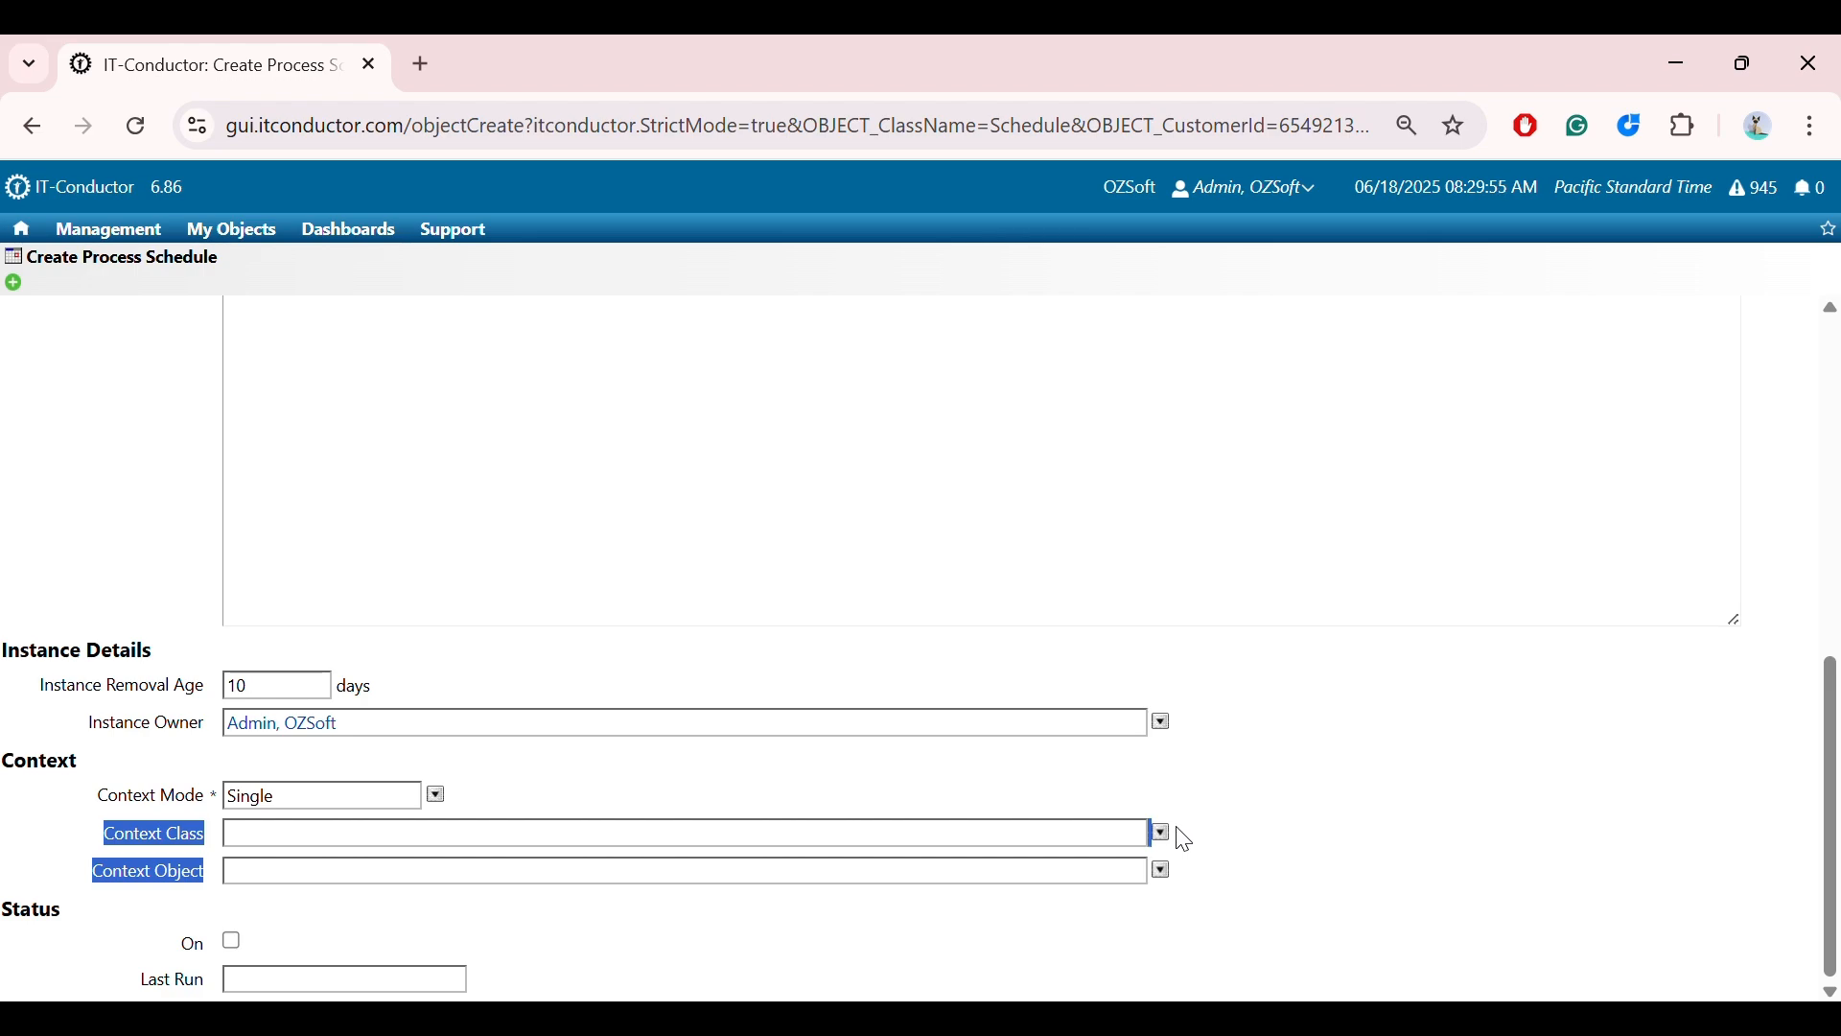
left_click(1161, 832)
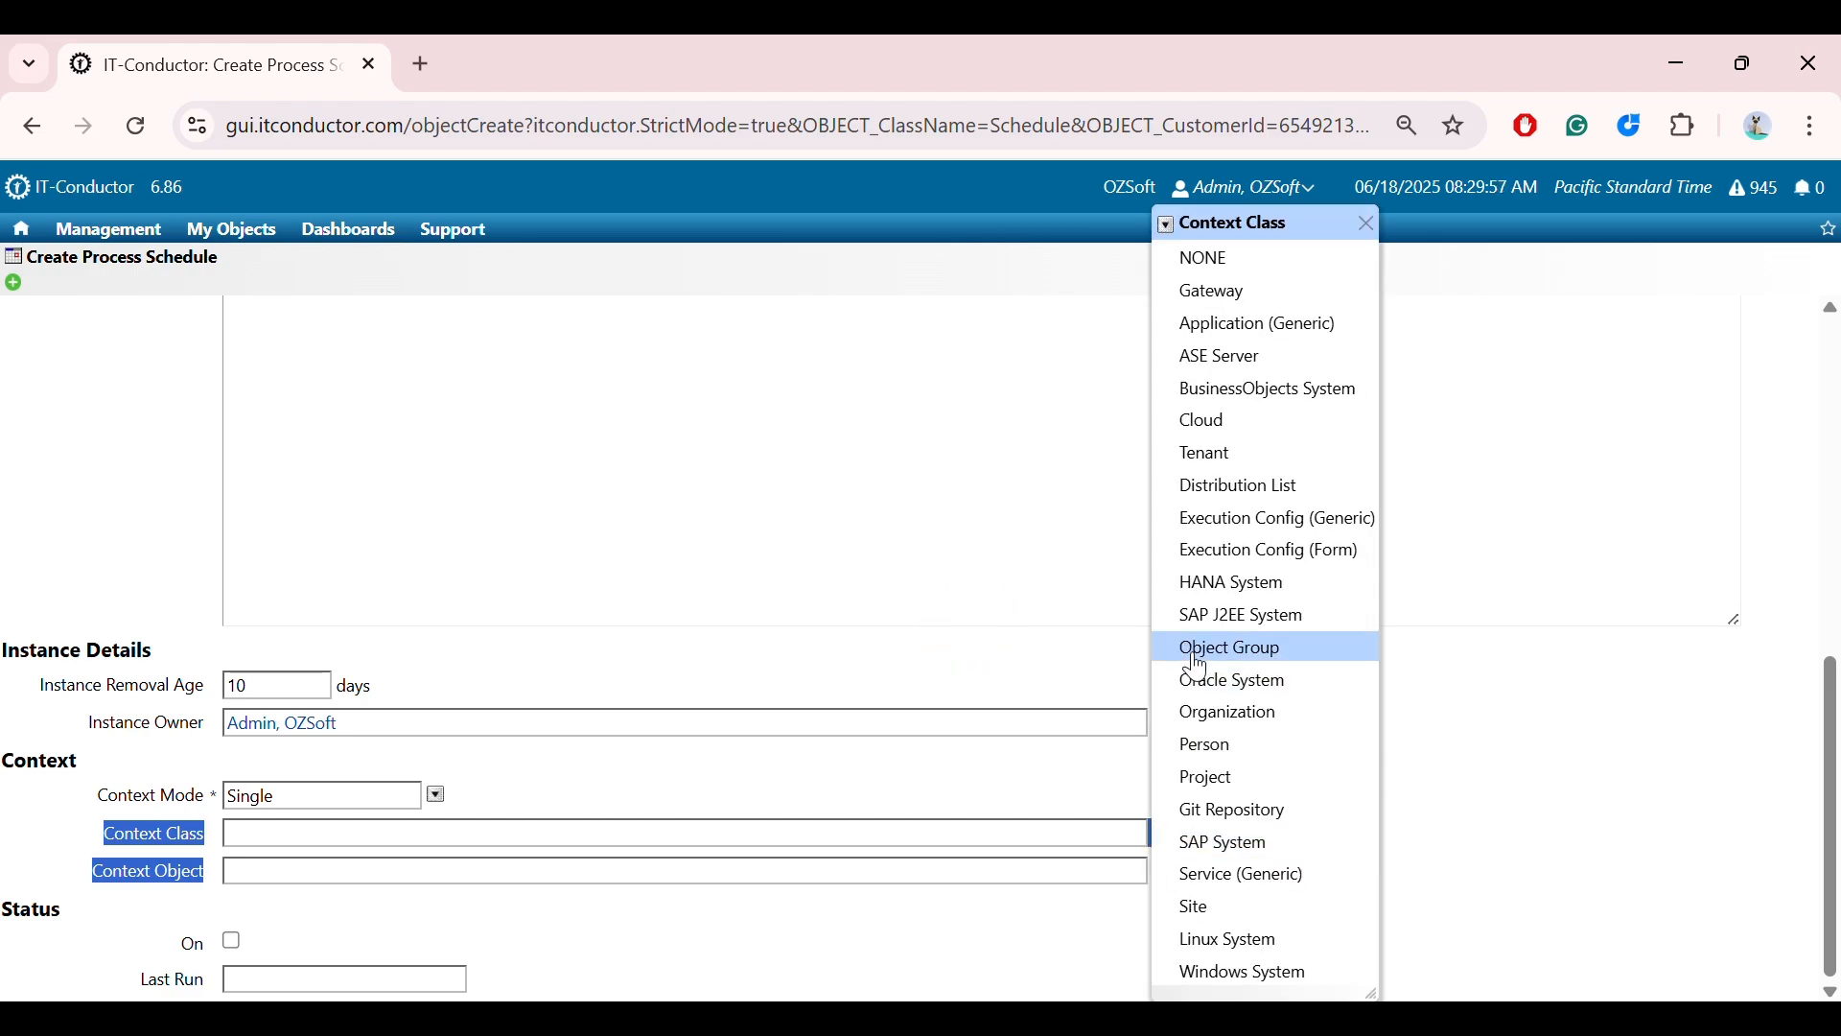
left_click(1209, 591)
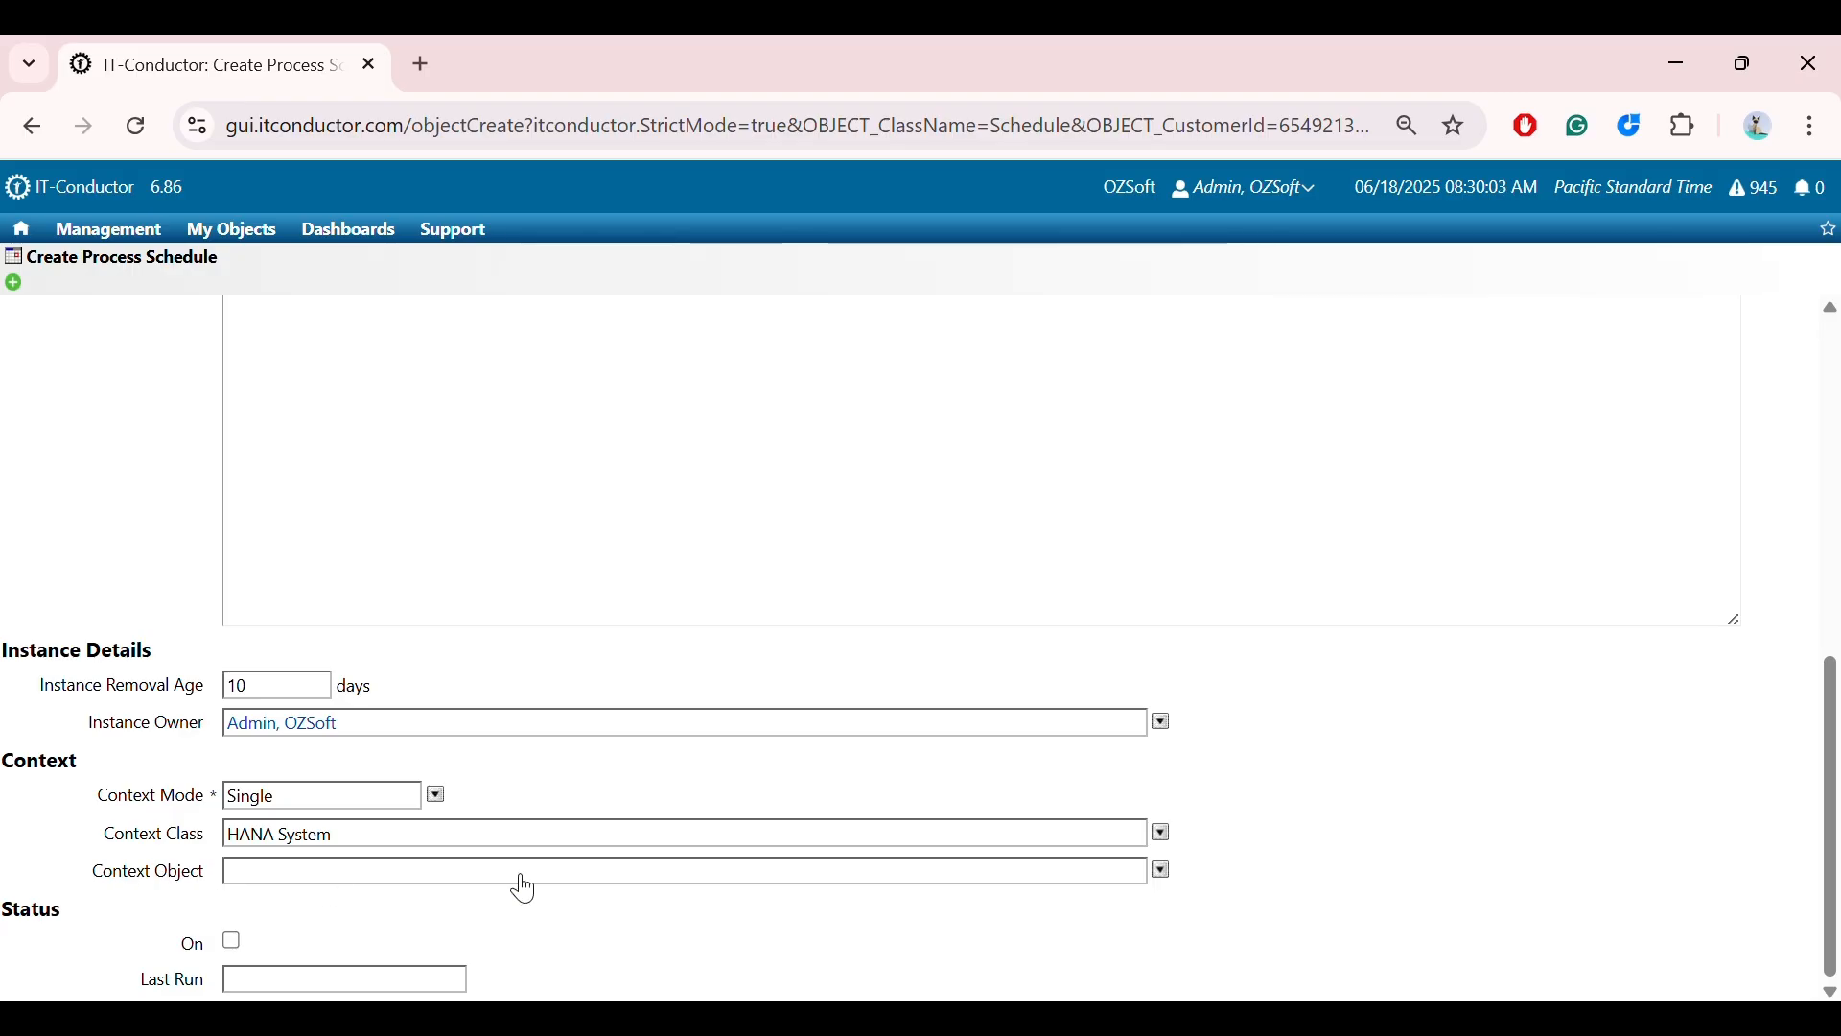
left_click(1164, 872)
scroll(1271, 705, "down", 12)
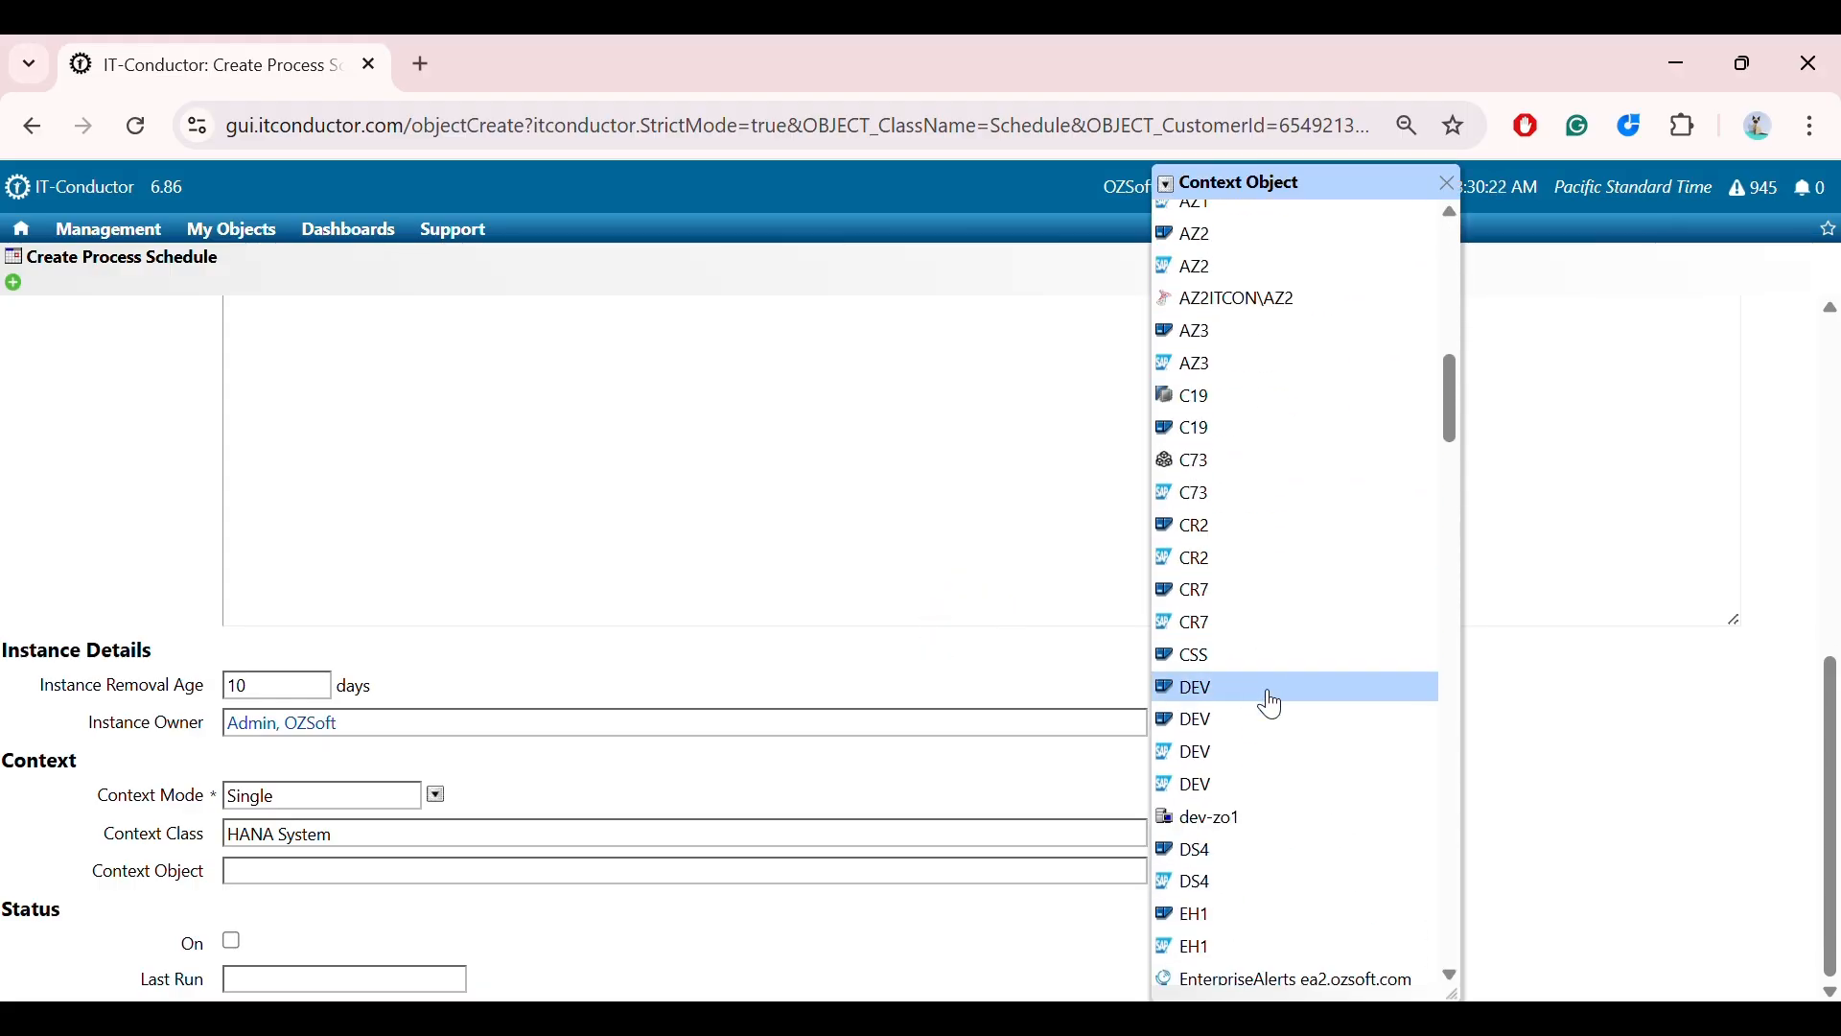
left_click(1228, 401)
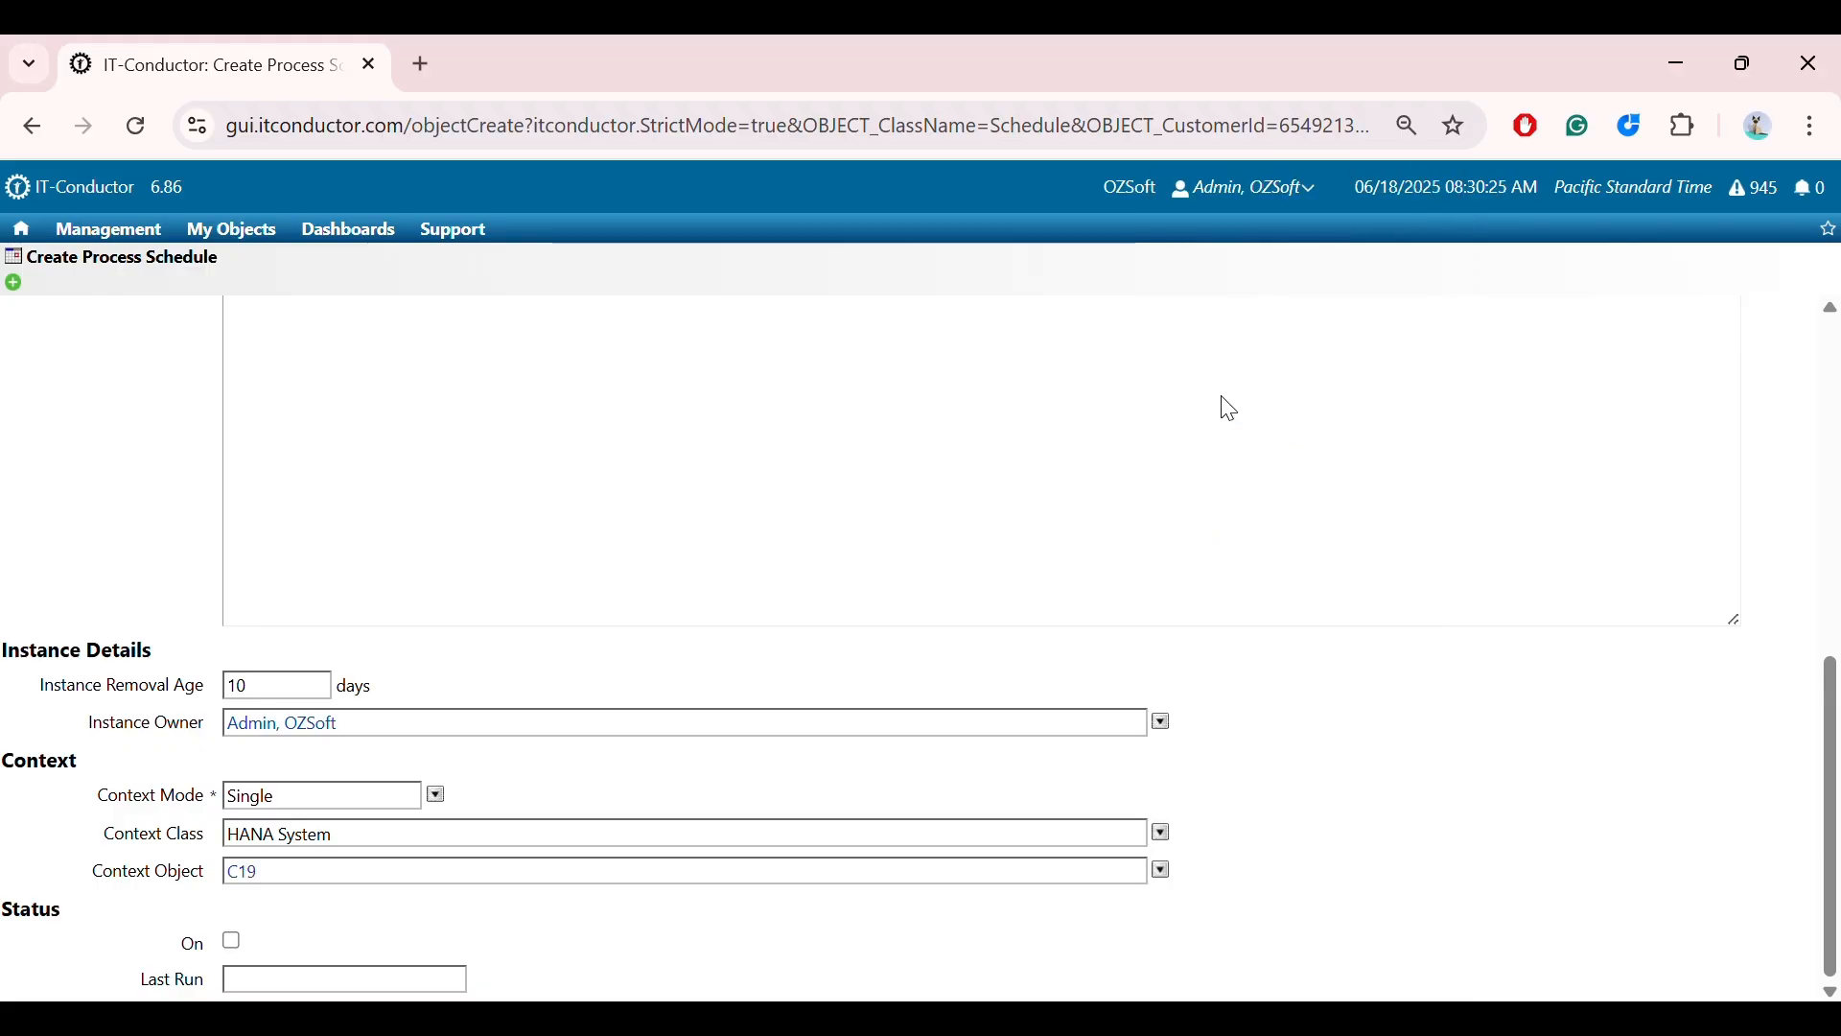
Create the process schedule and locate Schedule Test in the list of schedules
left_click(13, 288)
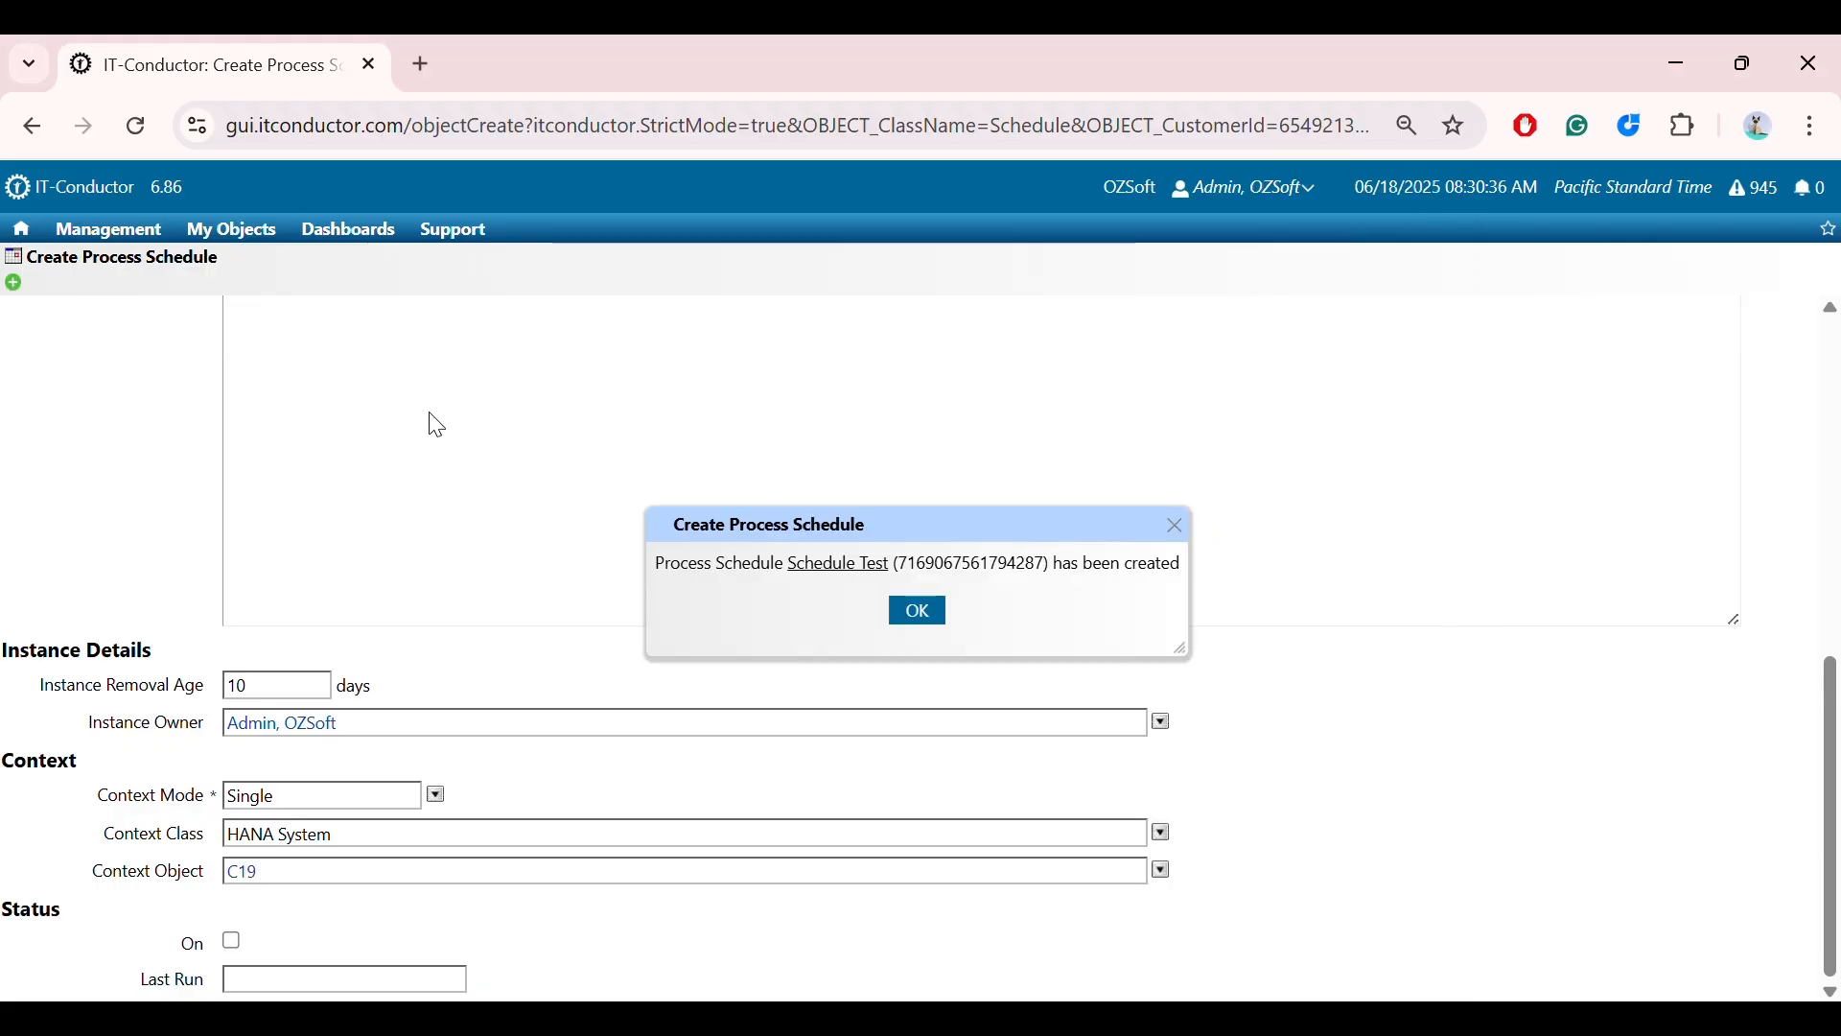
left_click(926, 610)
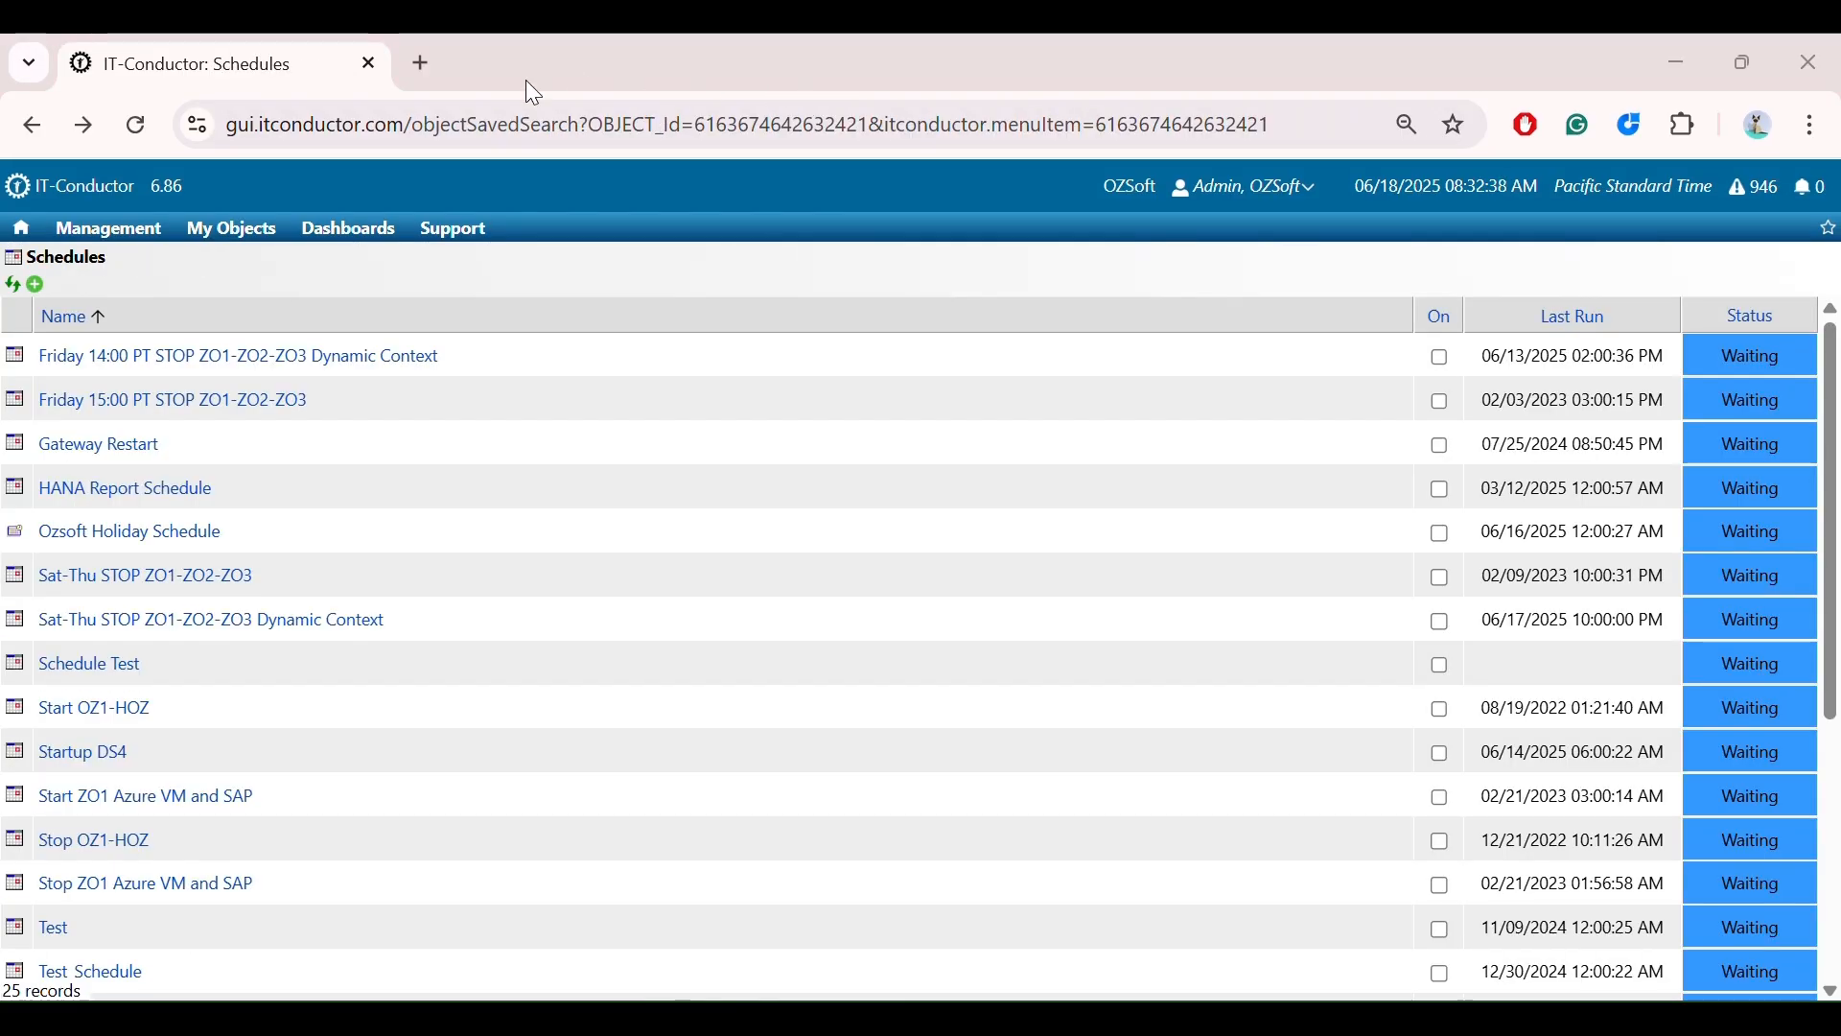
left_click_drag(197, 686, 20, 686)
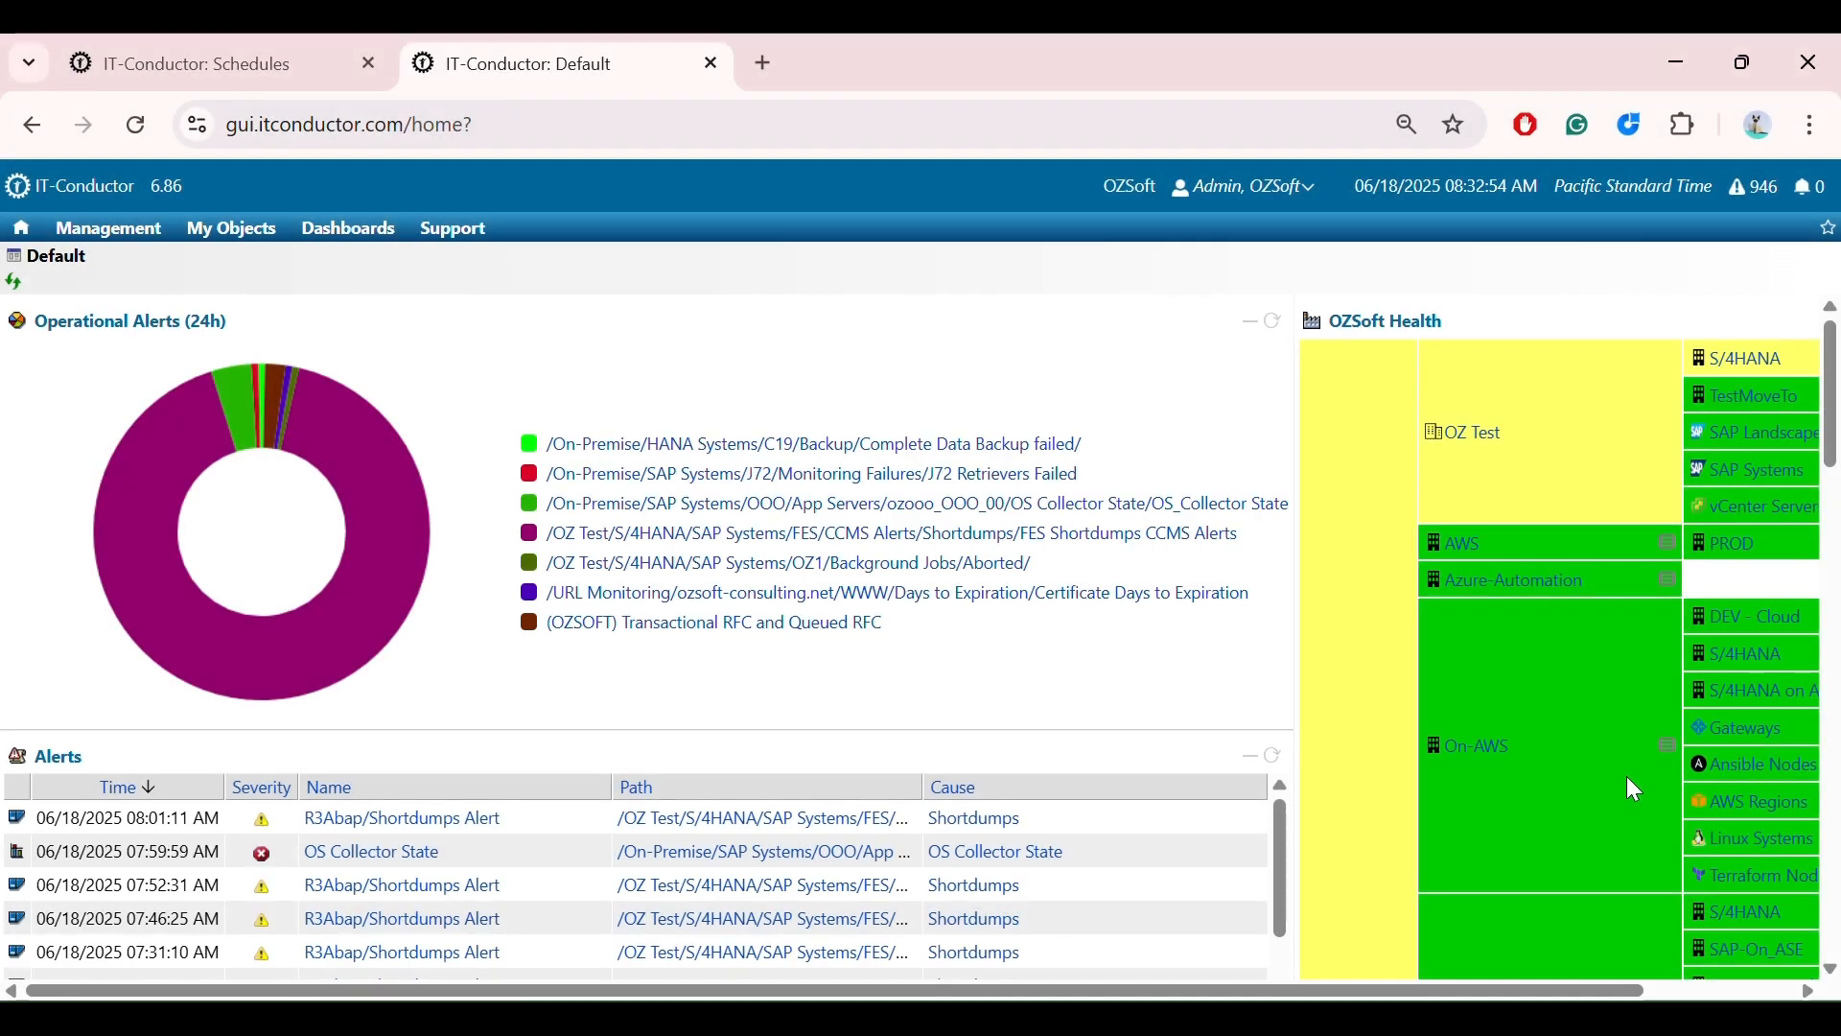
From OZSoft Health, open the SQL Jobs of the C19 system under On-Premise HANA Systems
left_click(1406, 323)
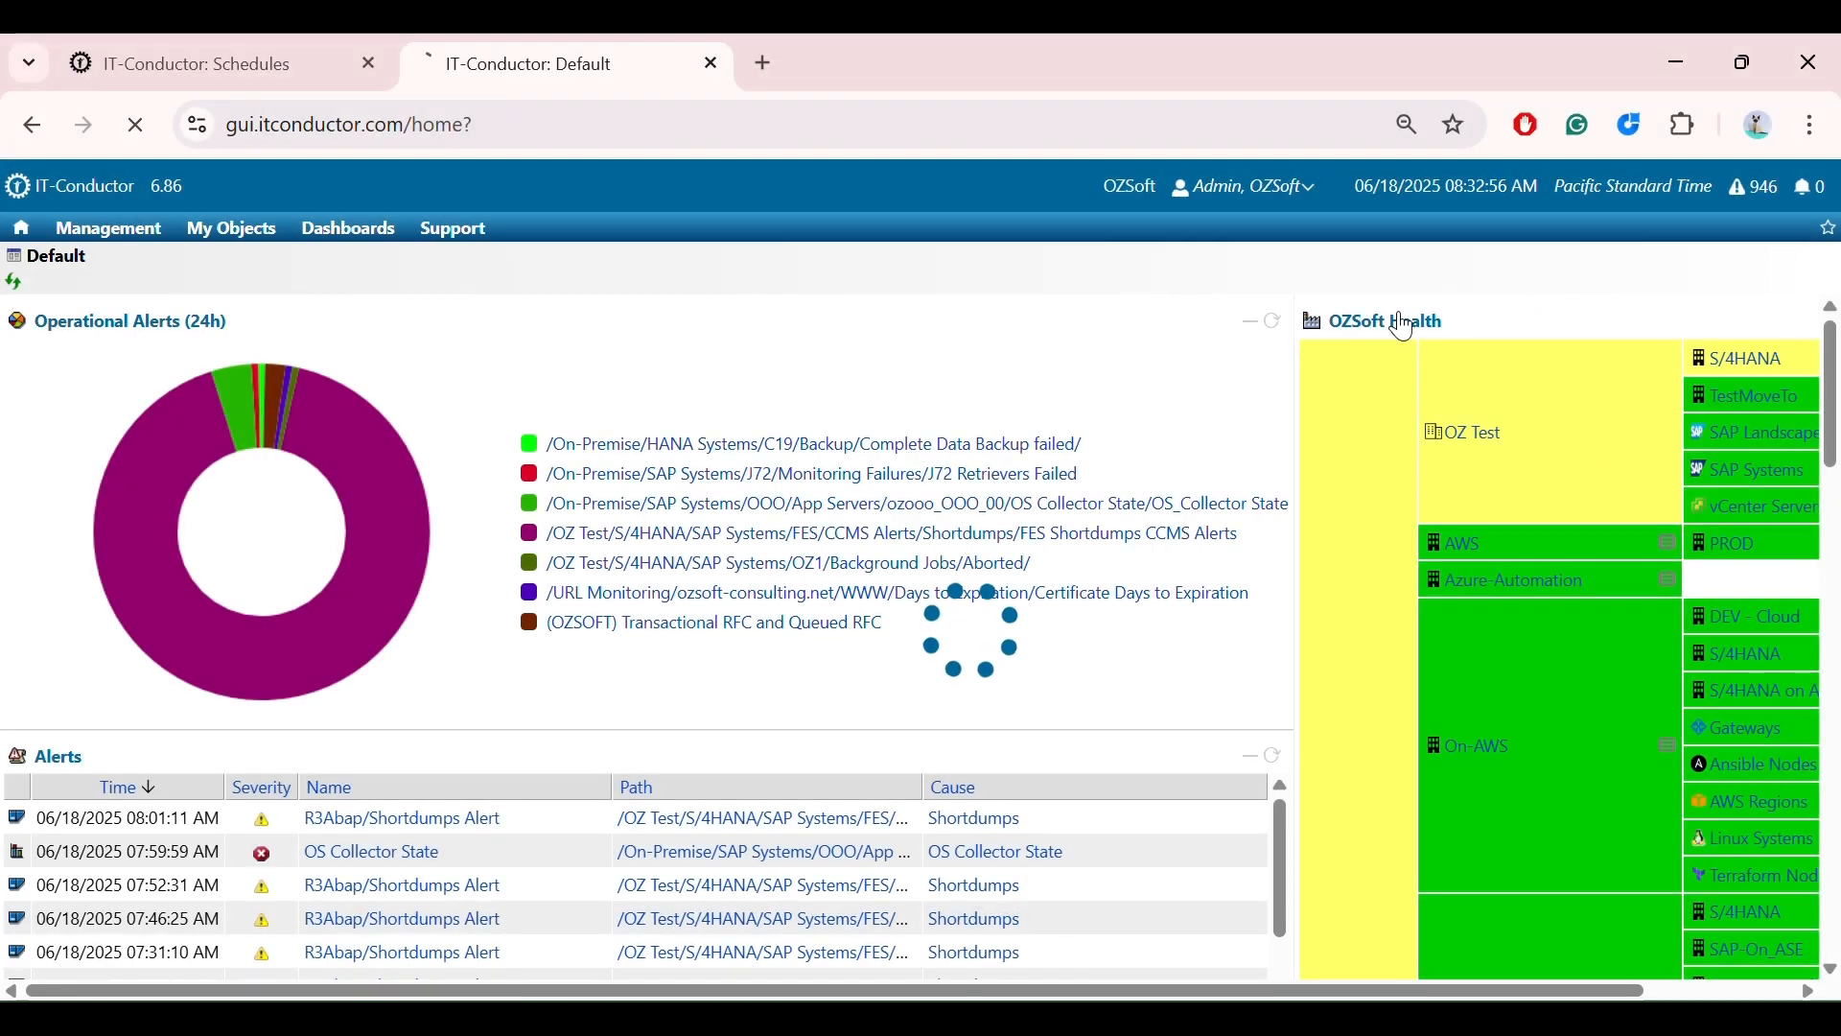
scroll(940, 726, "down", 15)
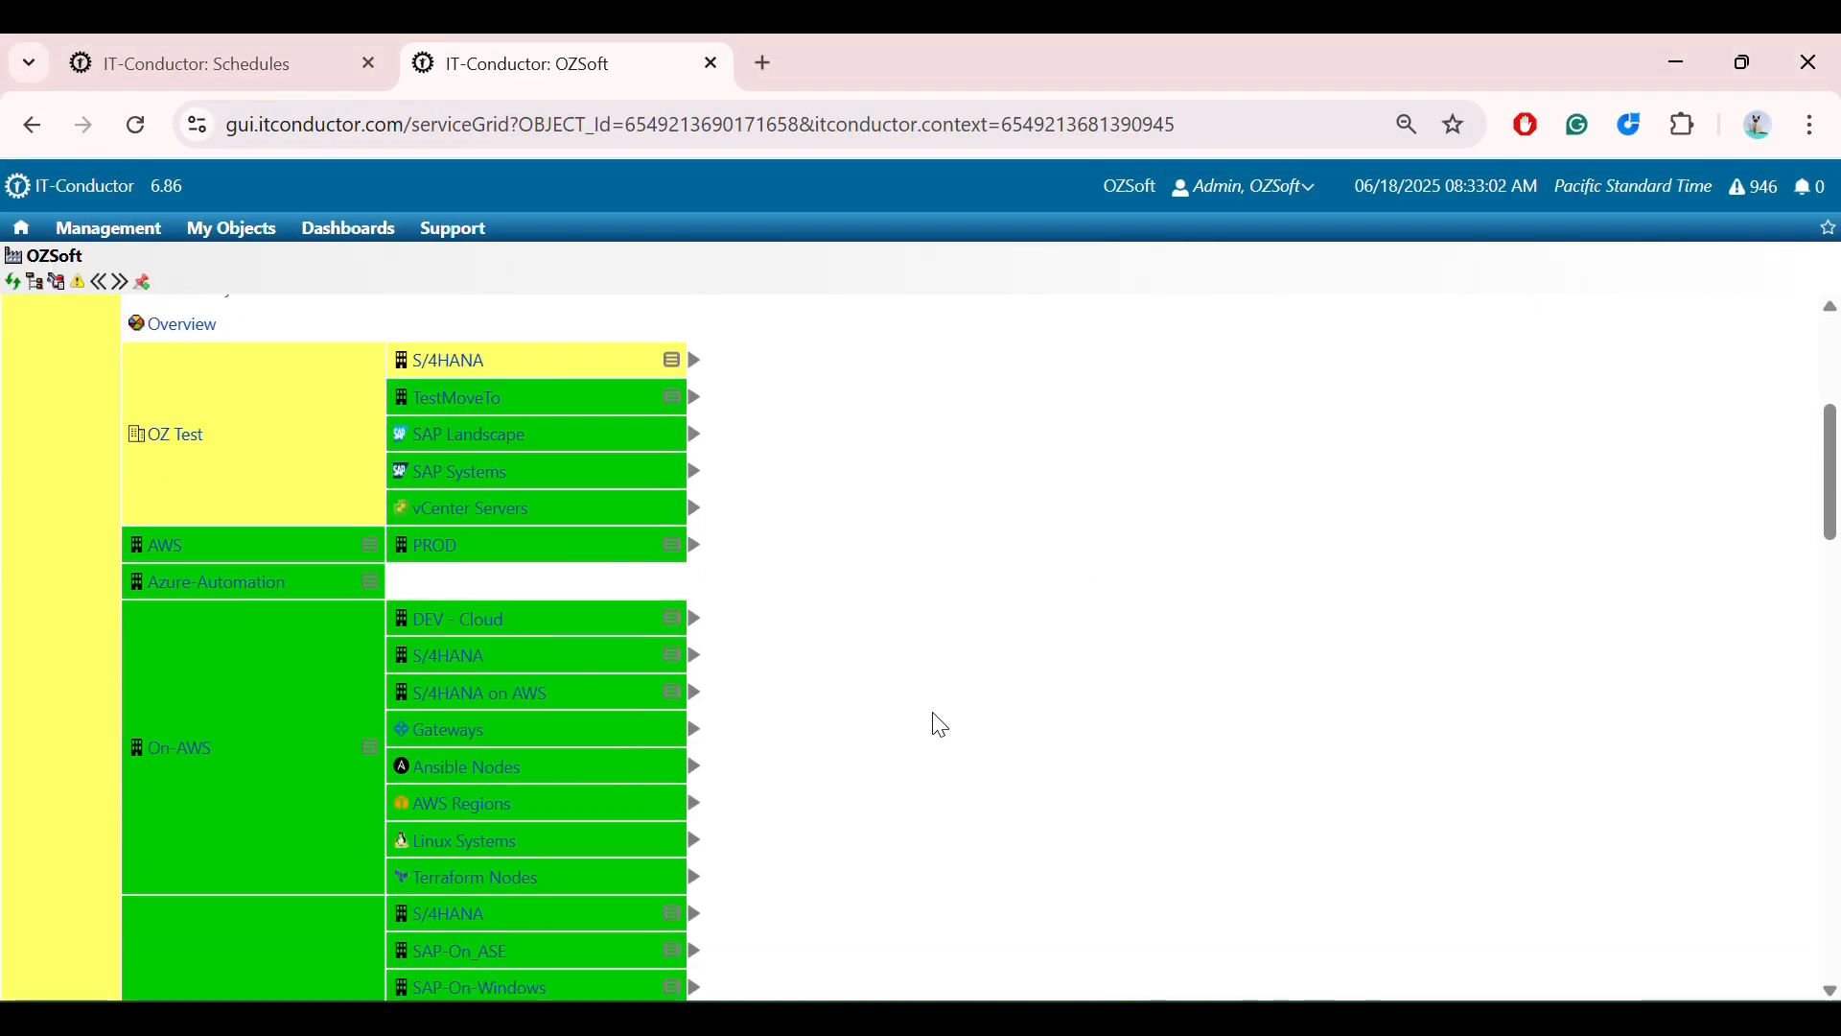
scroll(940, 726, "down", 6)
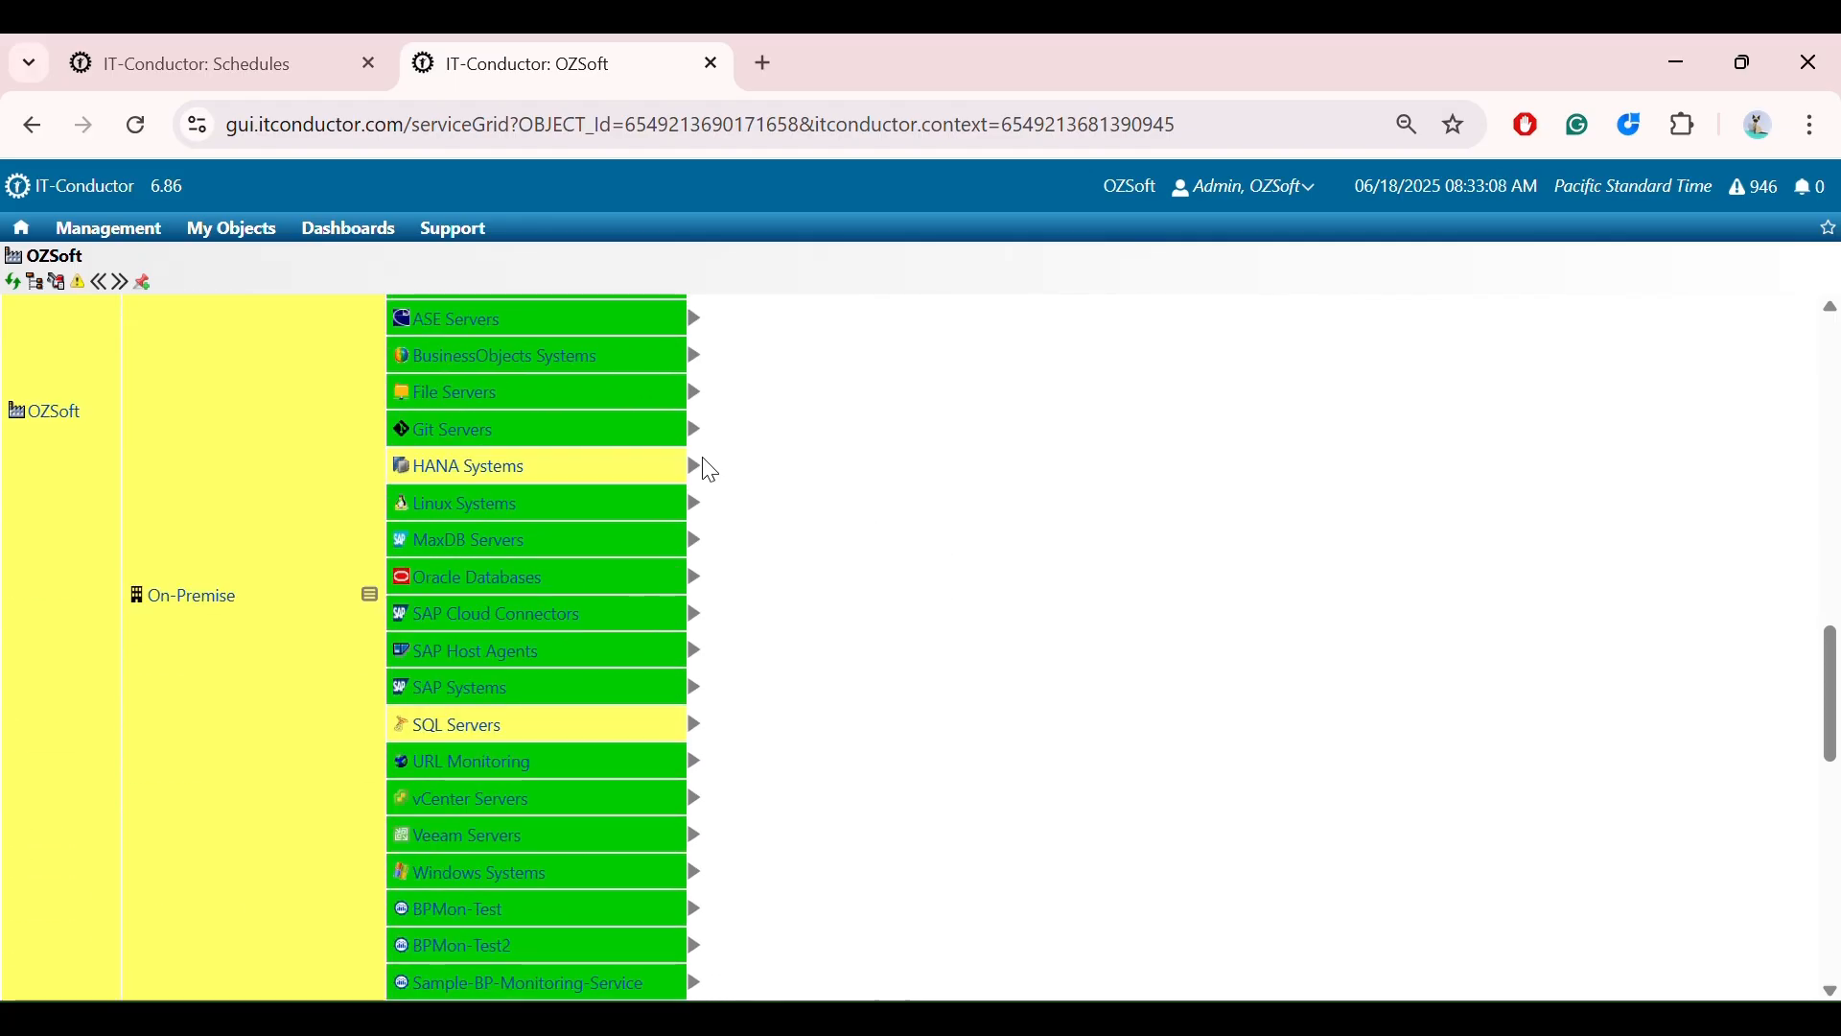
left_click(696, 468)
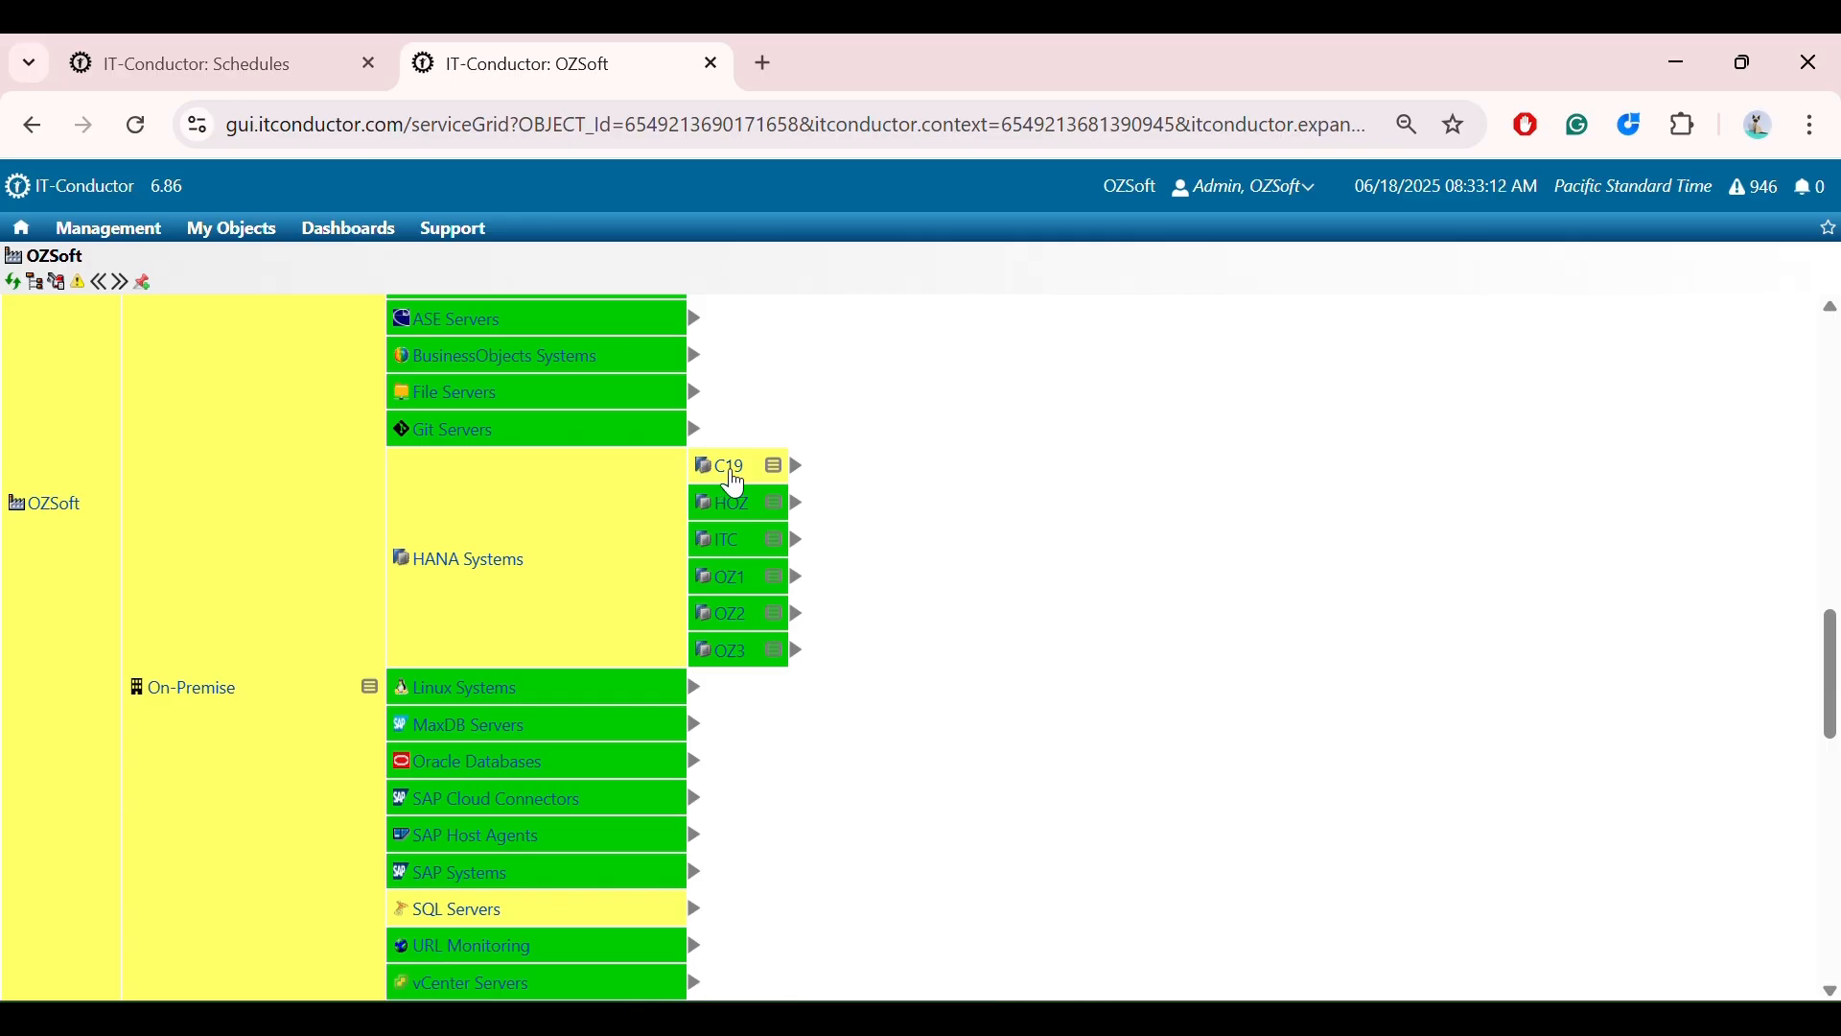
left_click(732, 468)
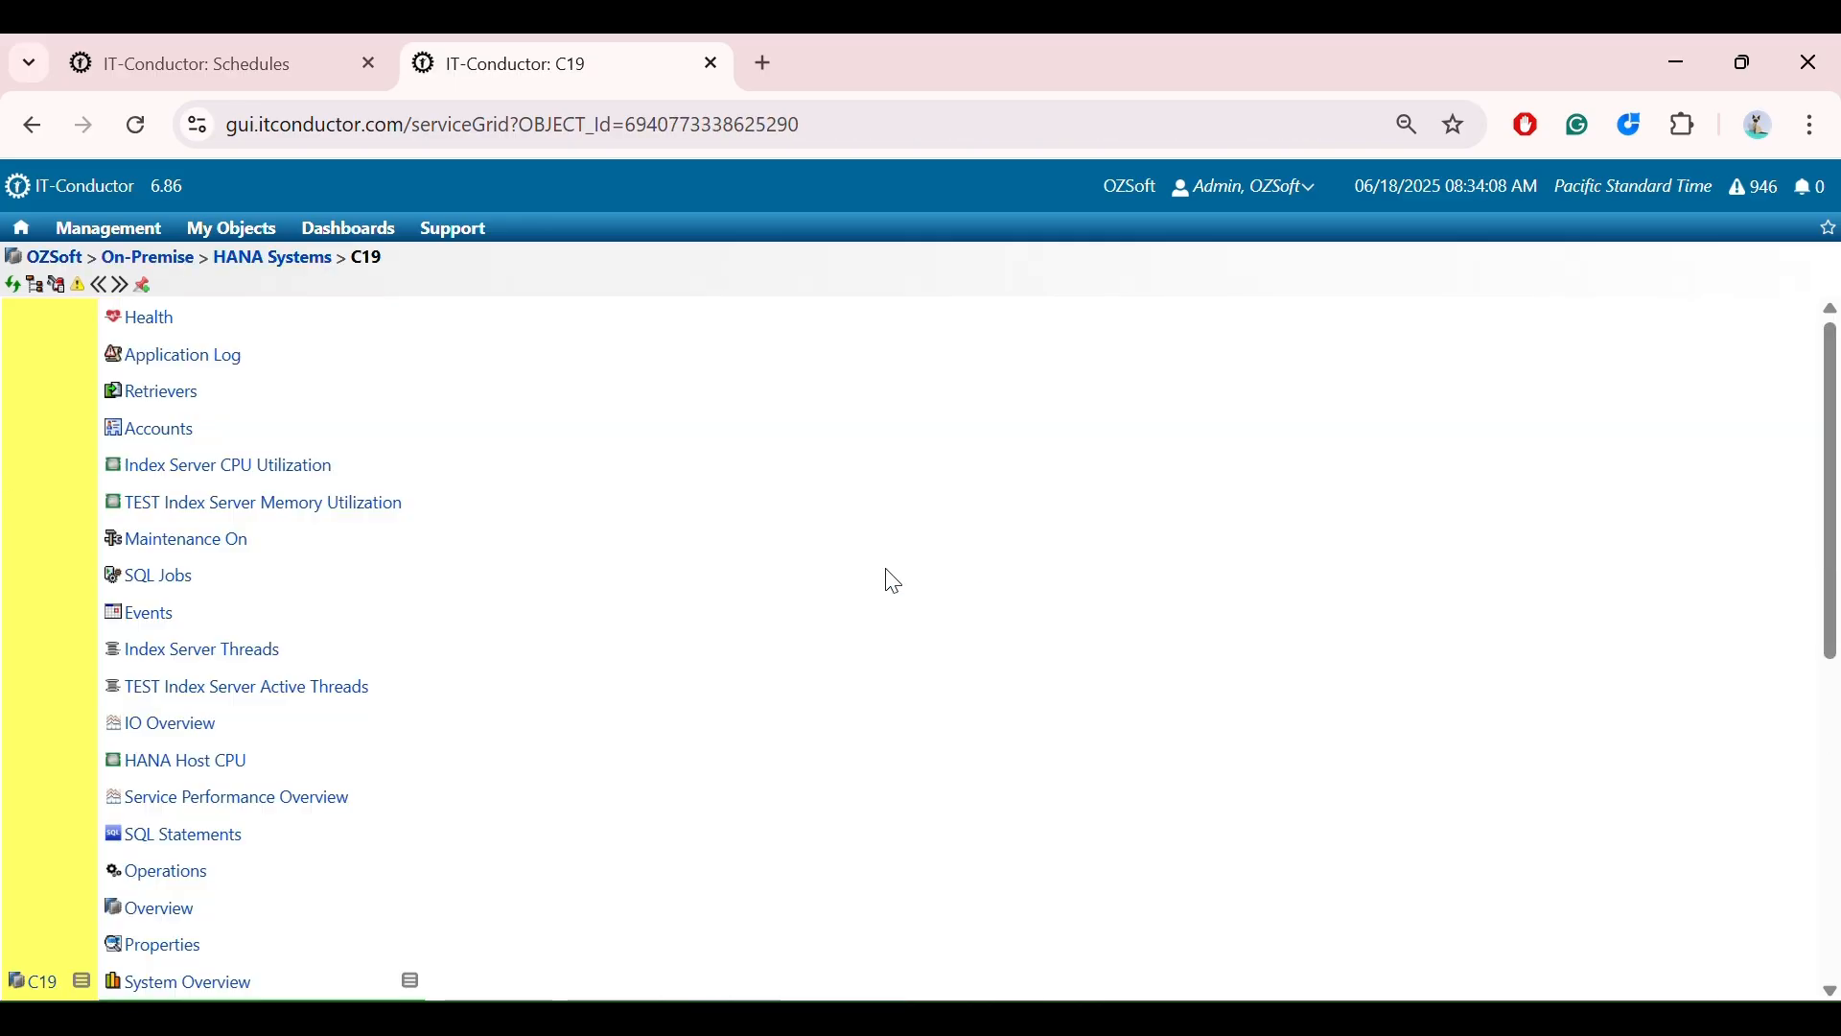
left_click(163, 579)
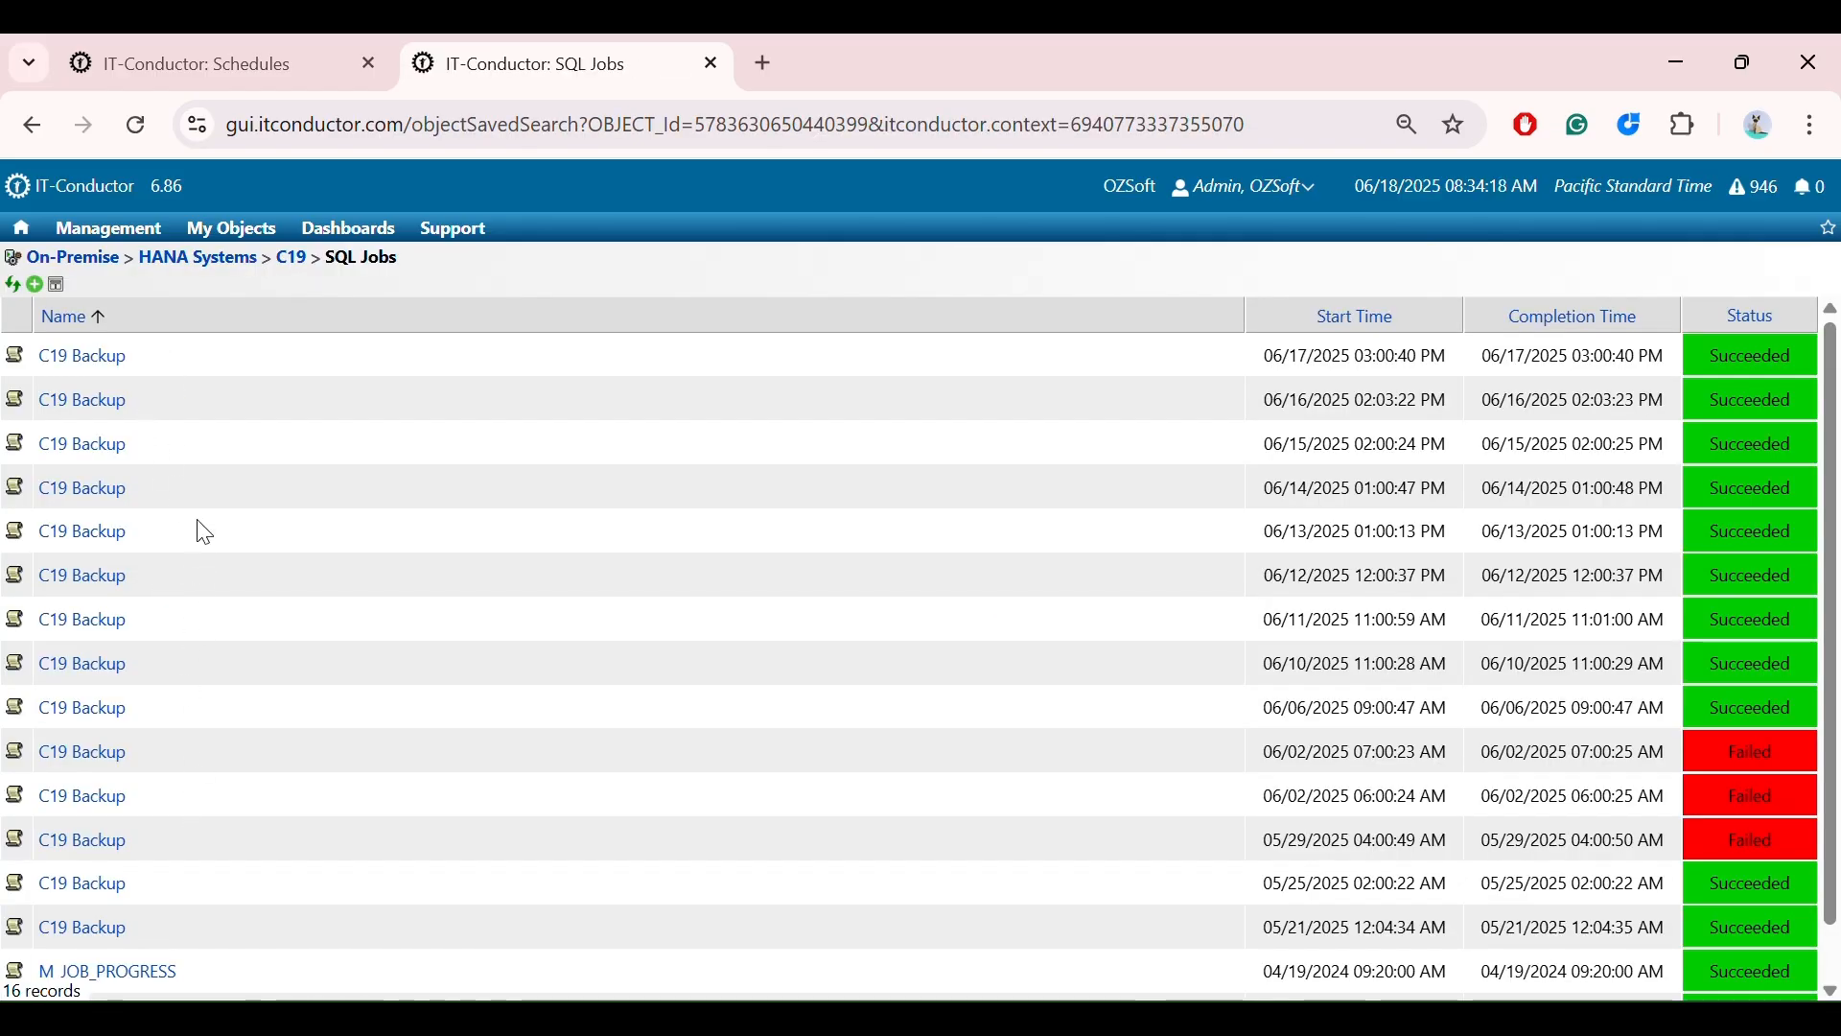
left_click(34, 288)
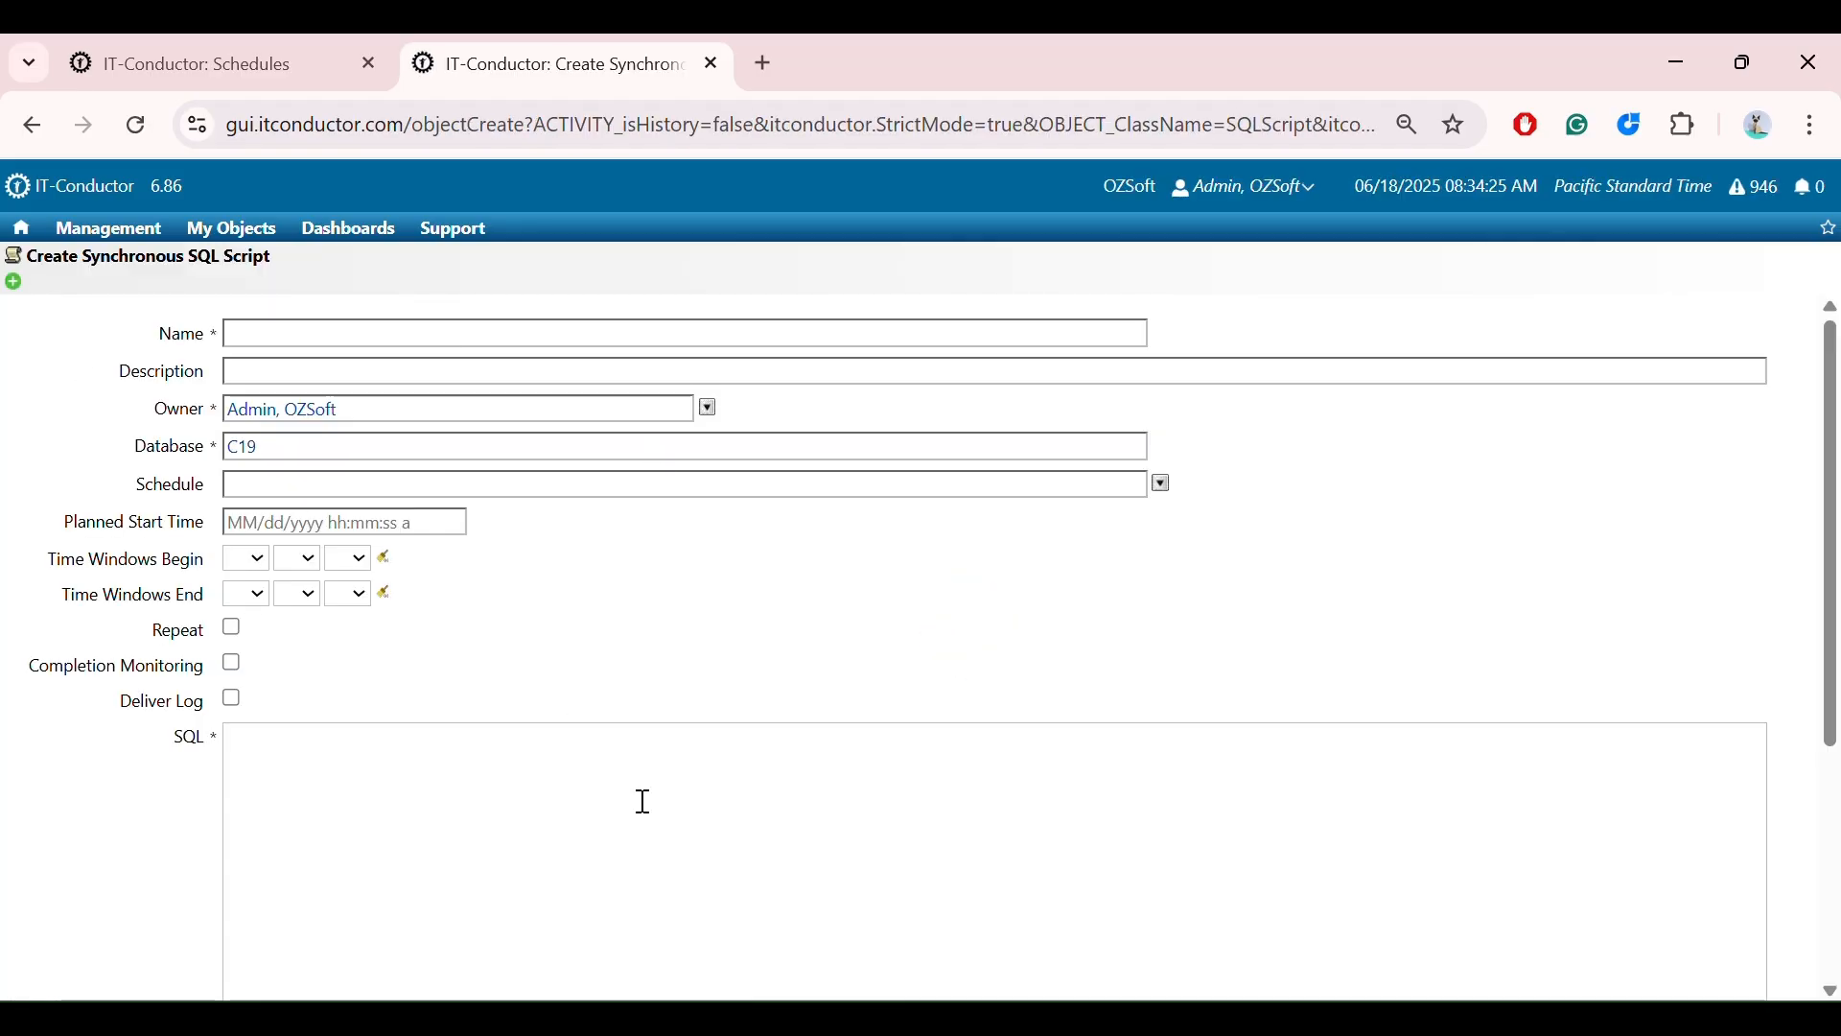
scroll(576, 545, "down", 2)
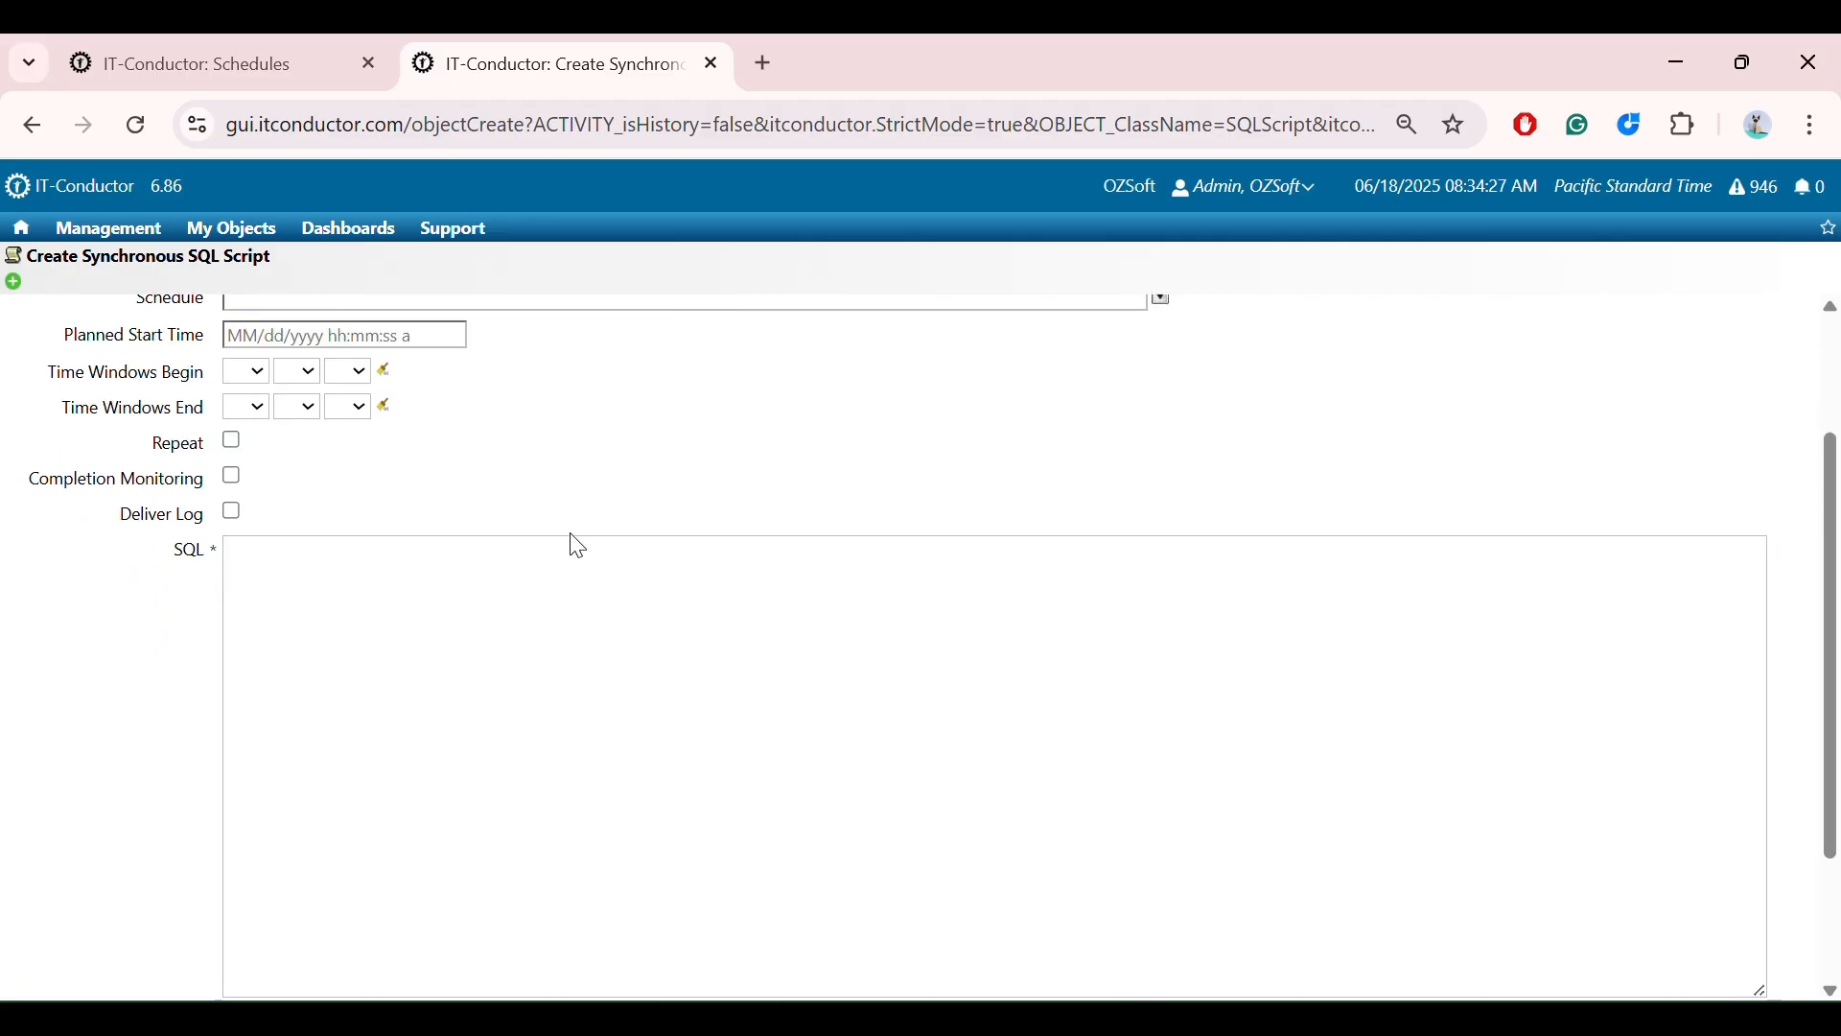
scroll(577, 547, "down", 2)
scroll(573, 533, "up", 4)
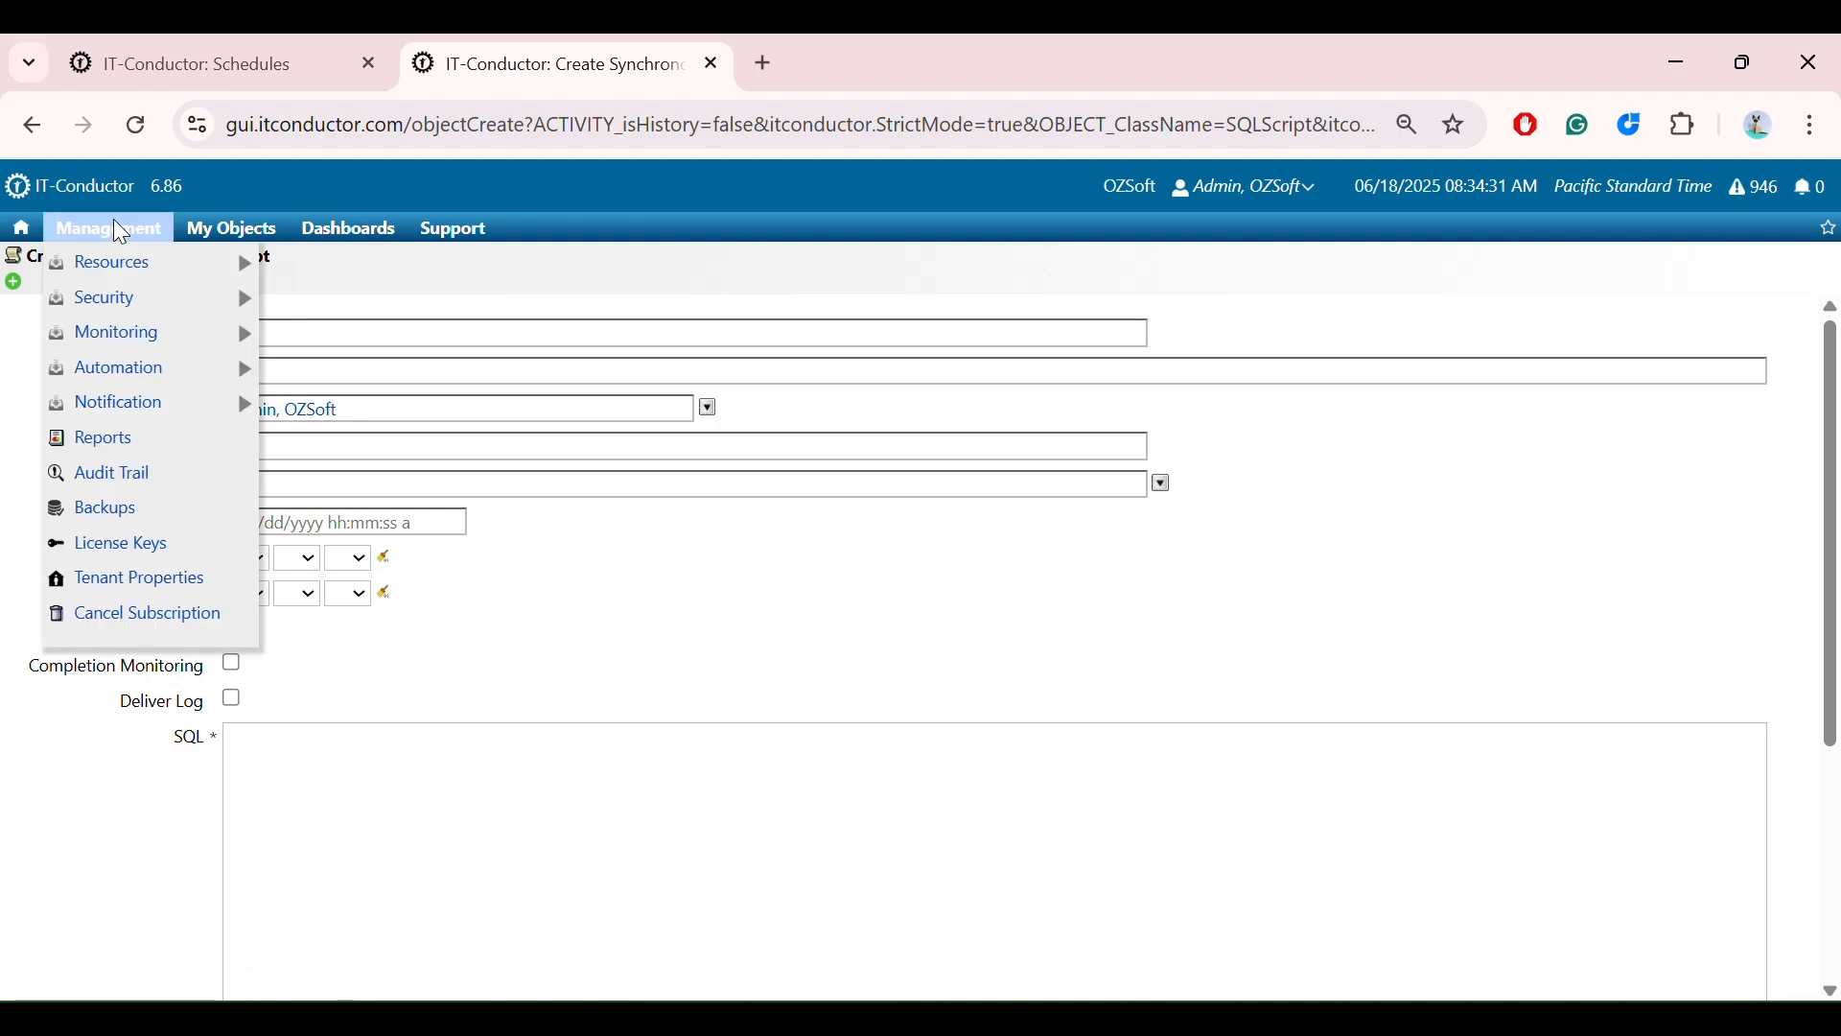
left_click(35, 126)
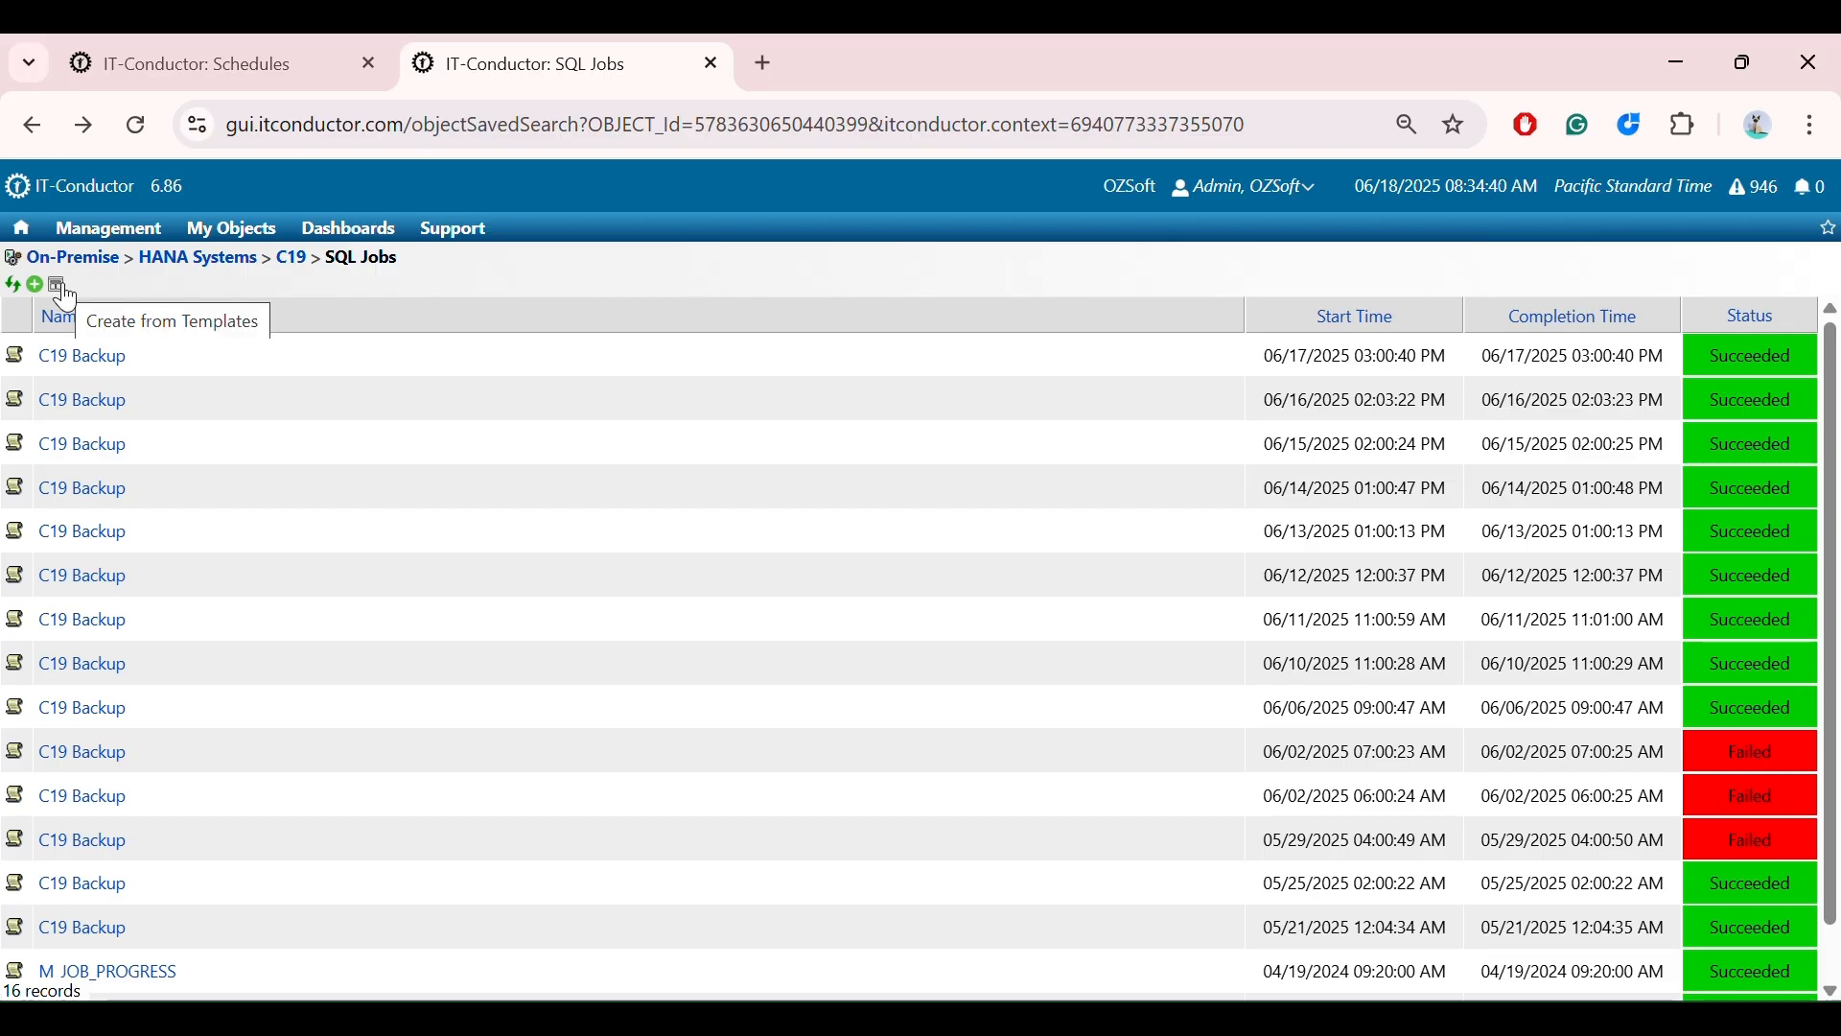
Start a new synchronous SQL script template for C19 and name it Retrieve HANA Alerts (Test)
left_click(59, 286)
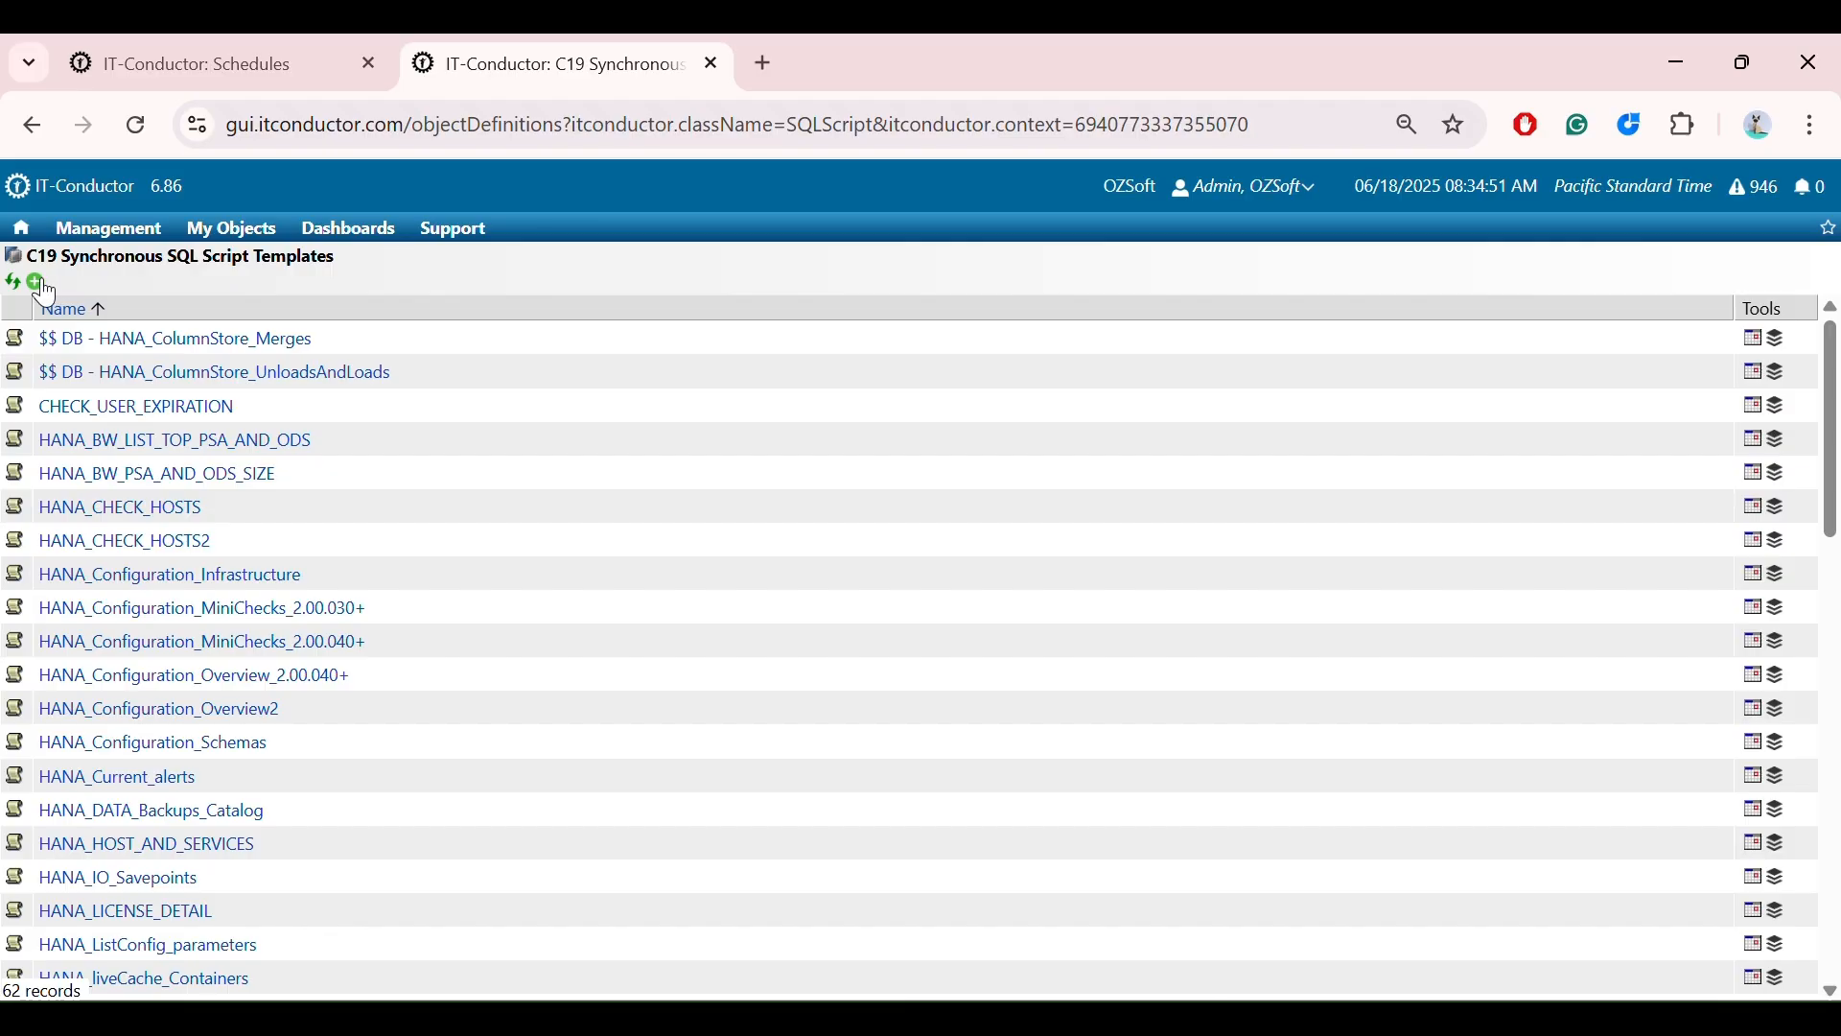
left_click(37, 284)
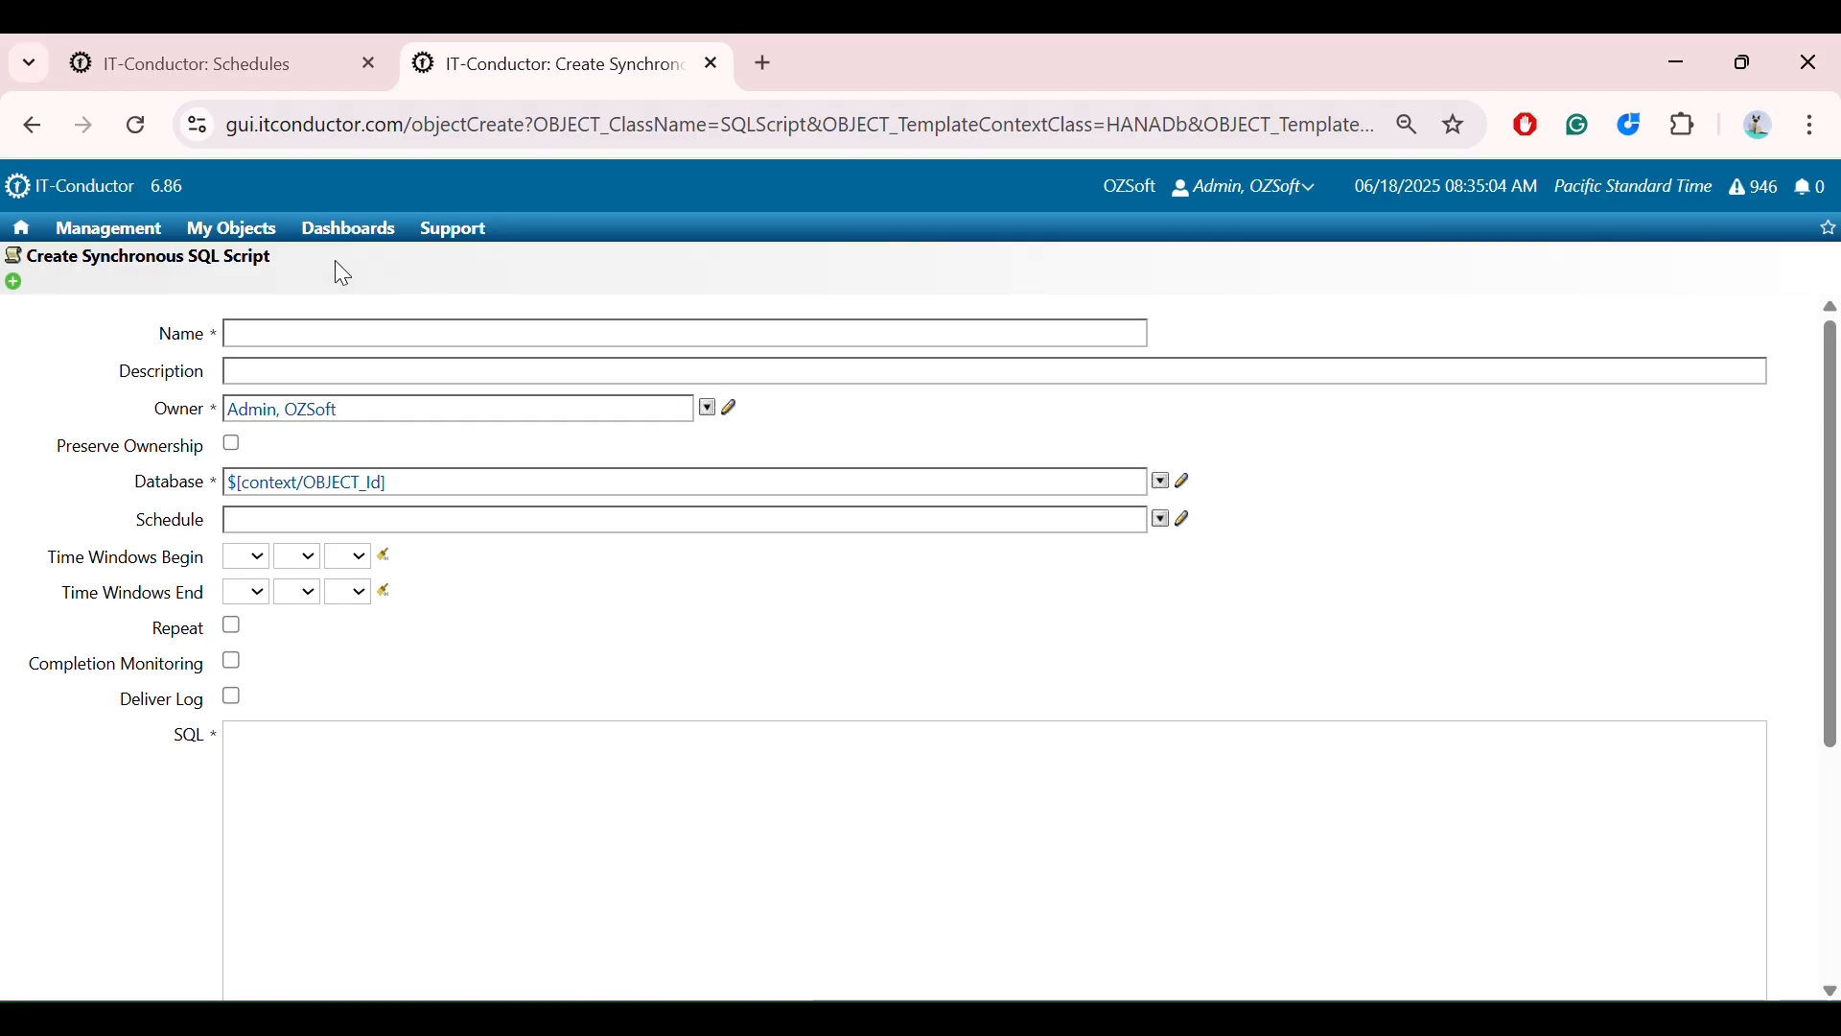
type("Retrieve")
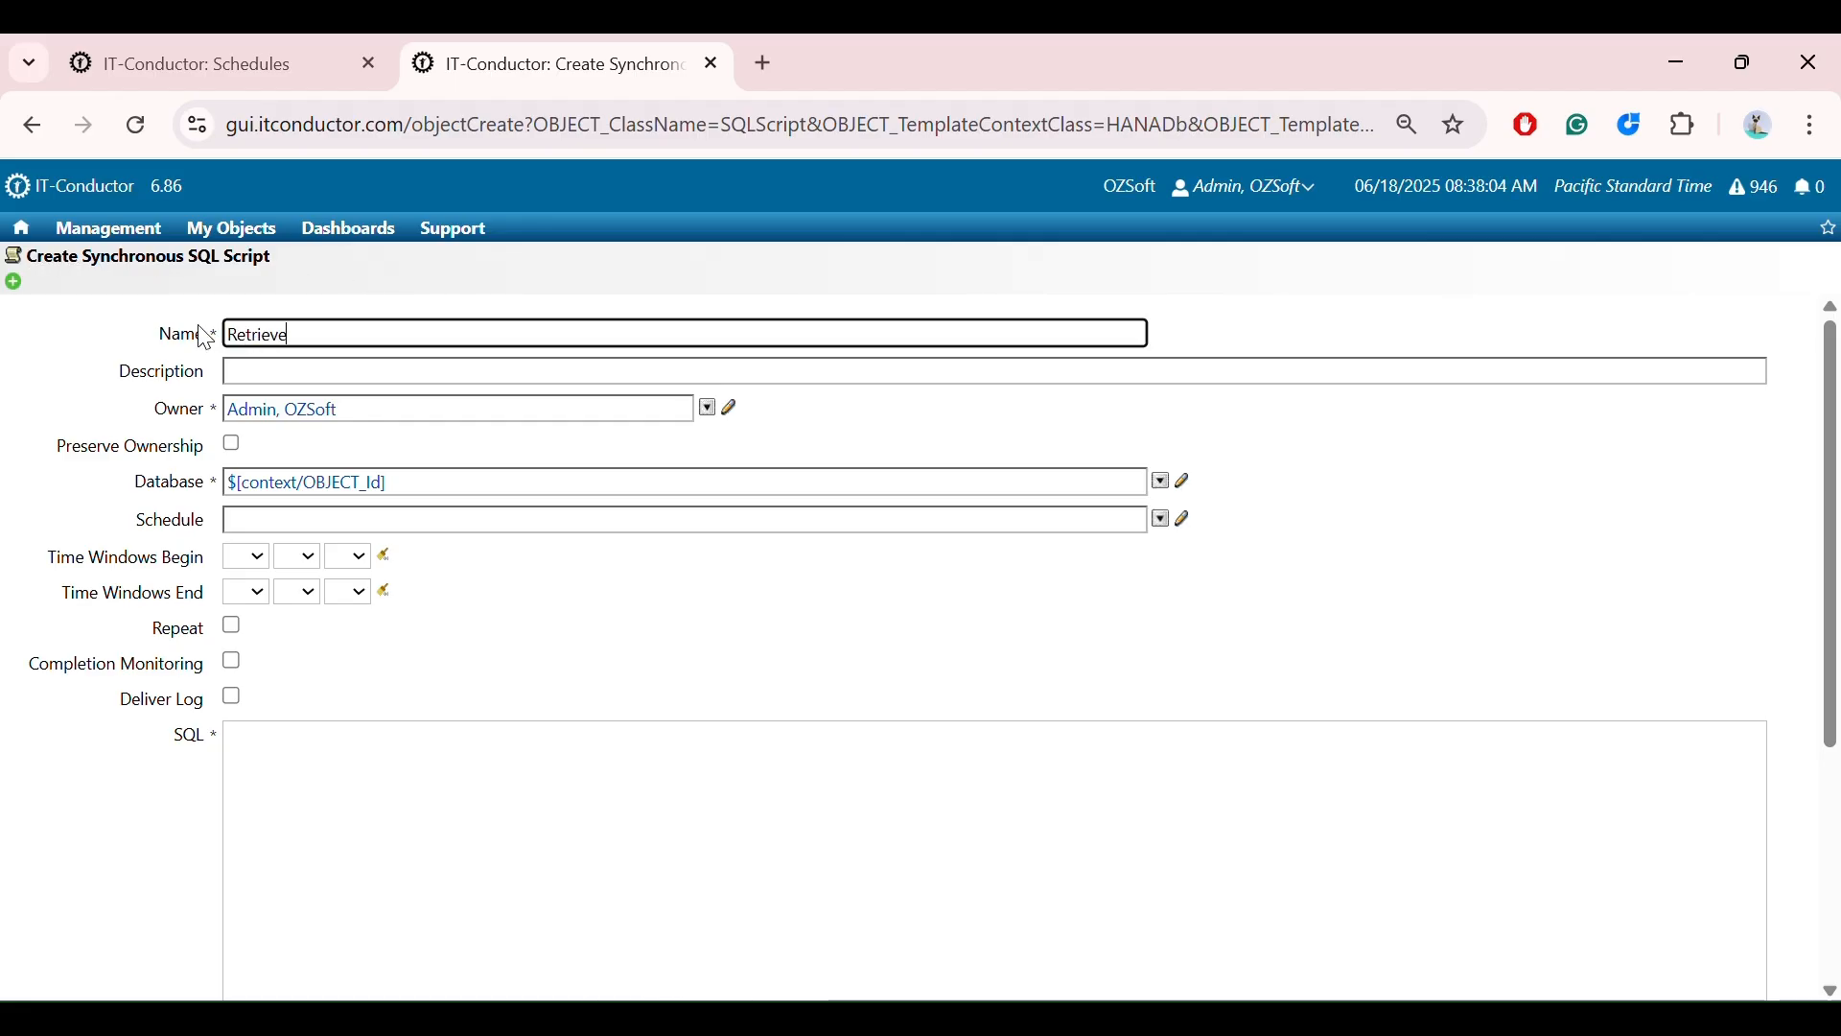
type(" HANA Alerts (YT")
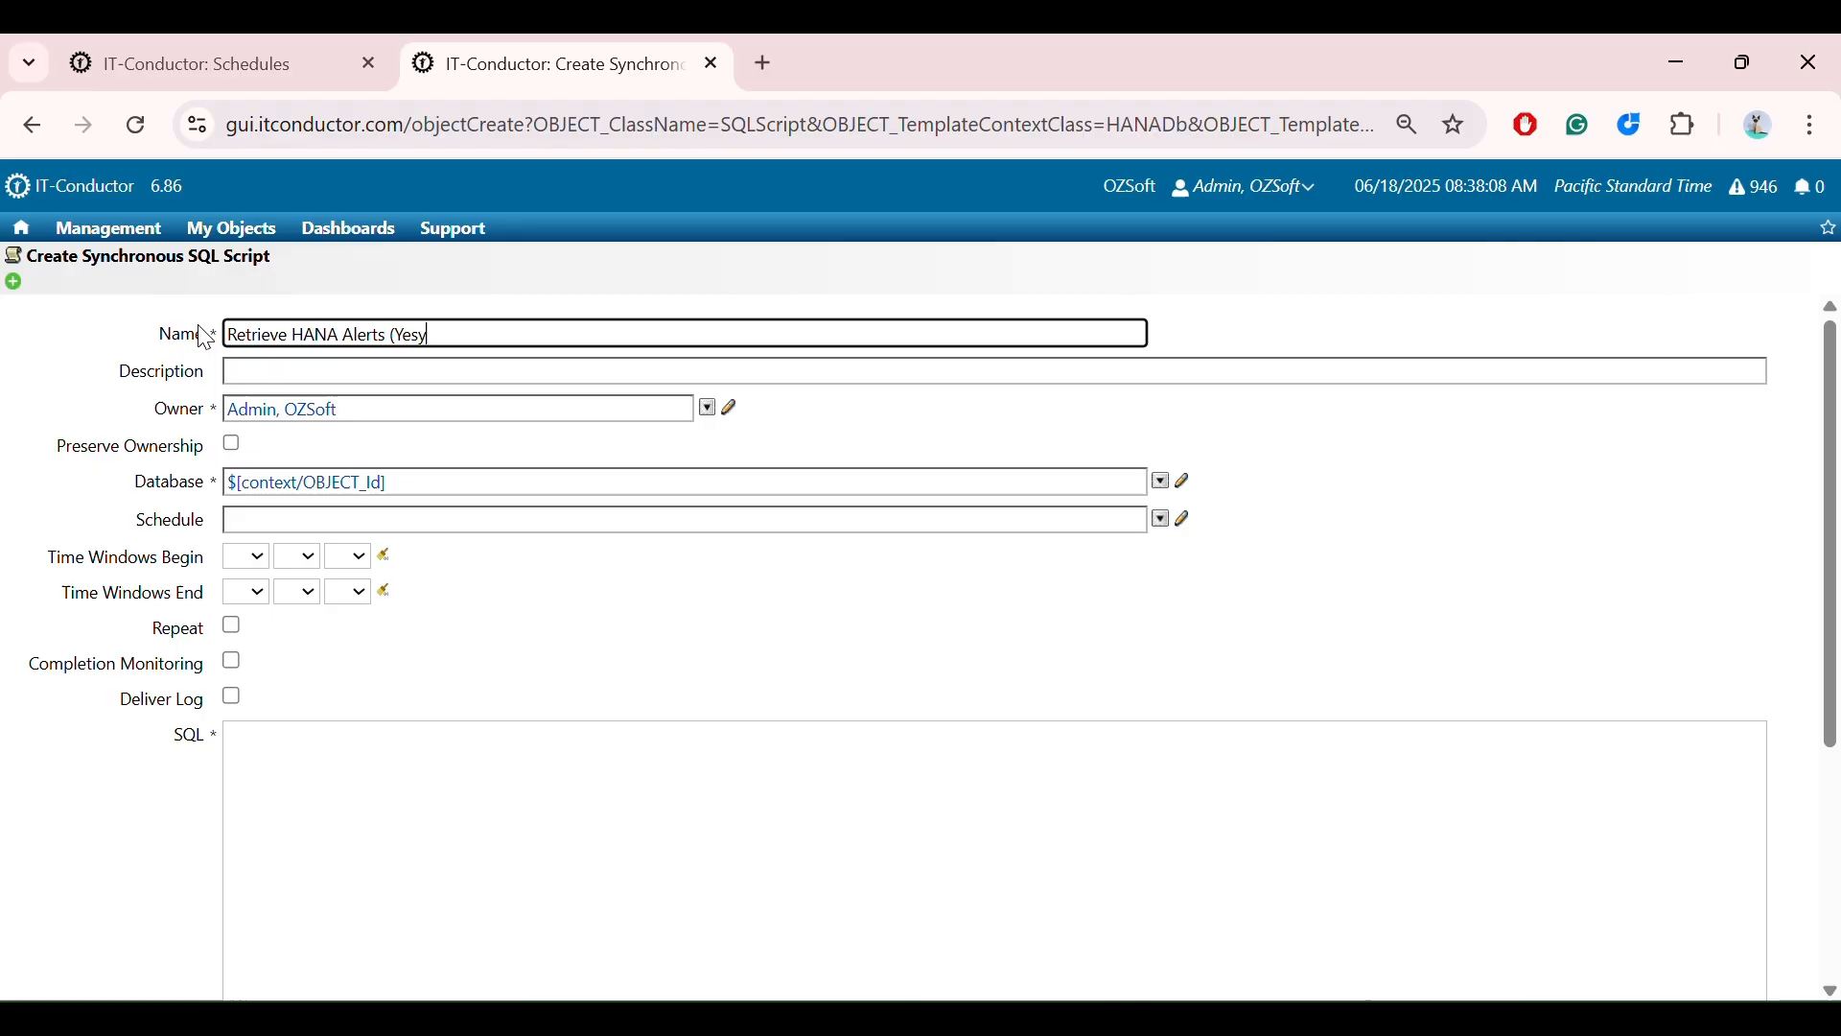
key("Tab")
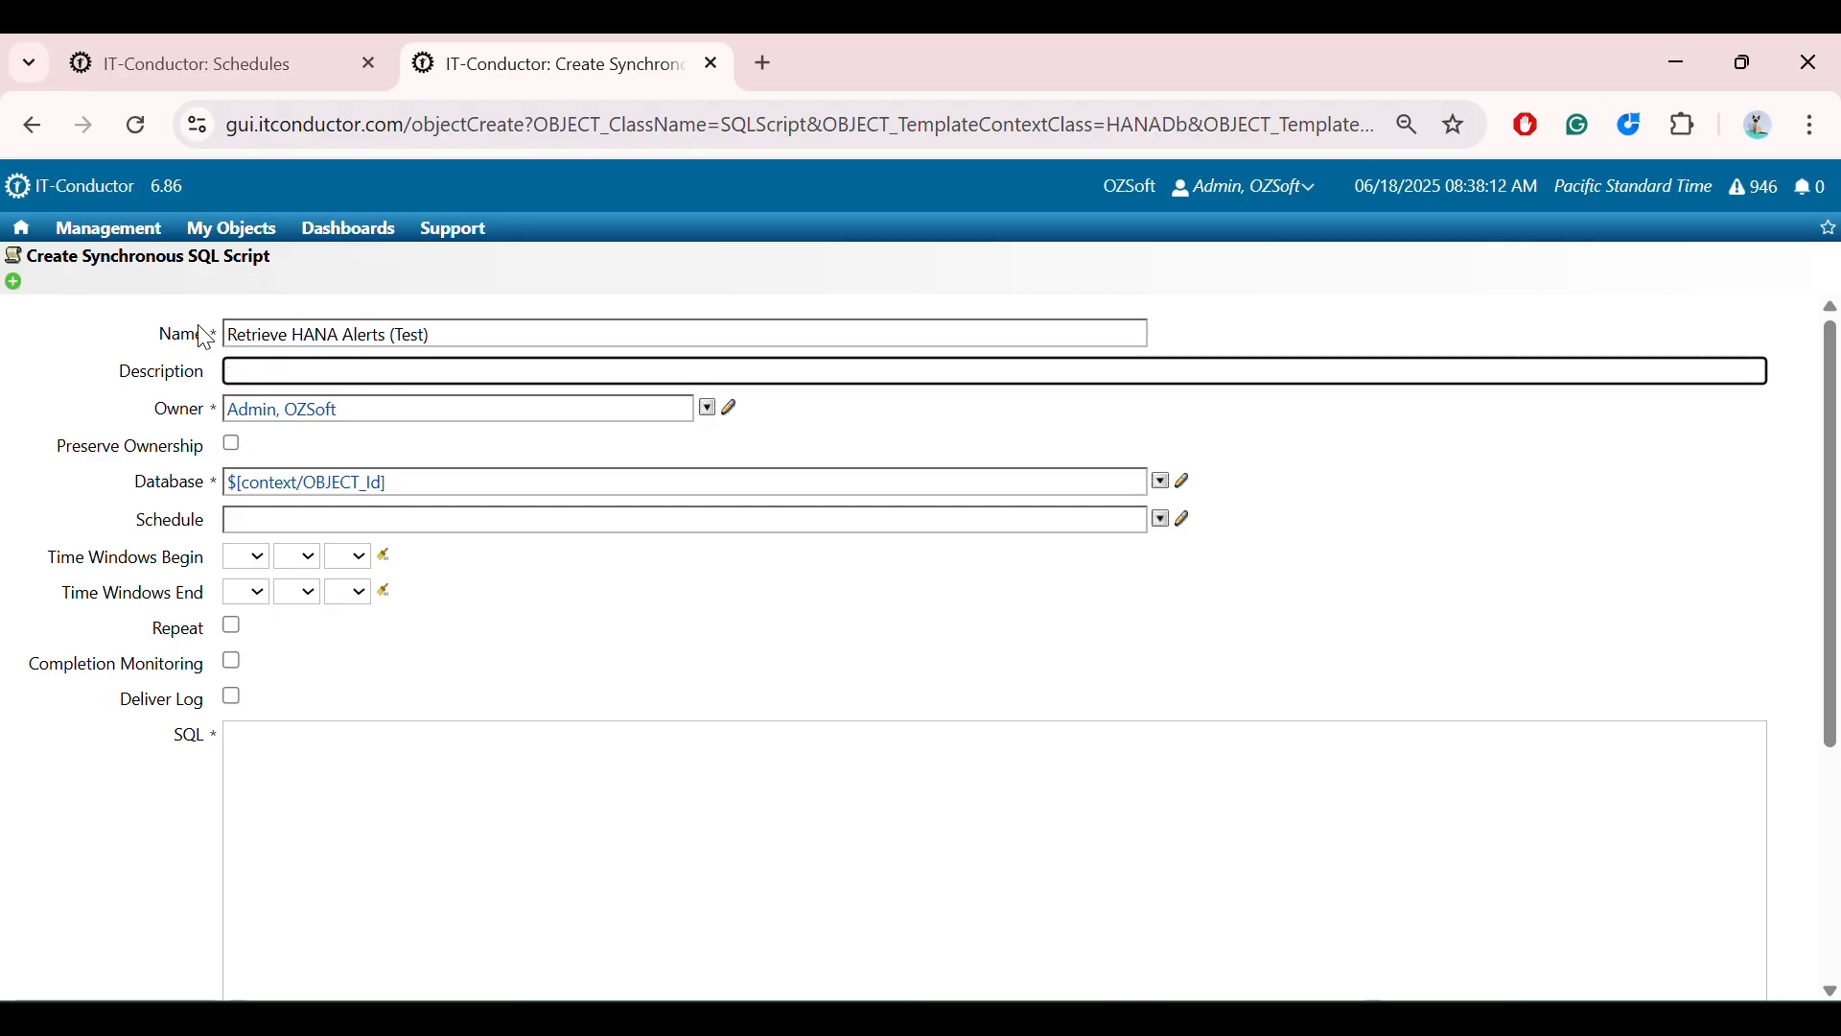
Copy the script's name into its Description and set the Database to C19
left_click_drag(453, 339, 226, 313)
key("ctrl+c")
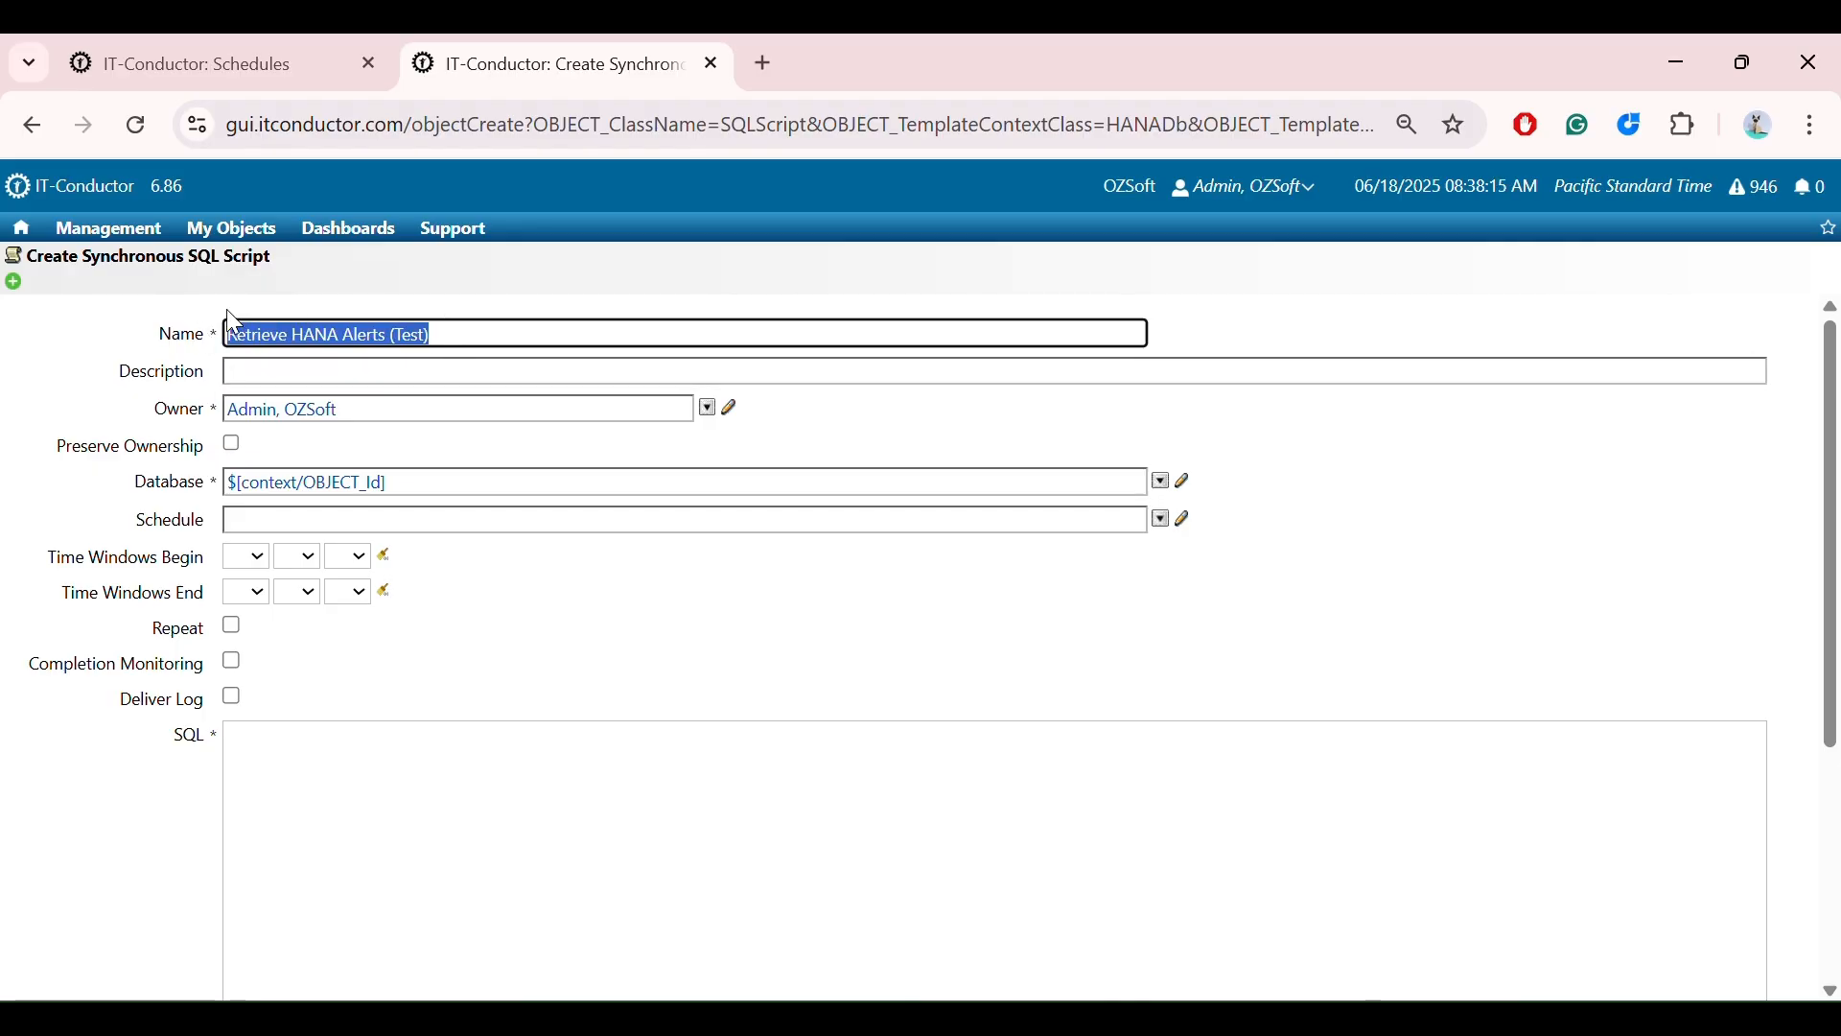
left_click(275, 371)
key("ctrl+v")
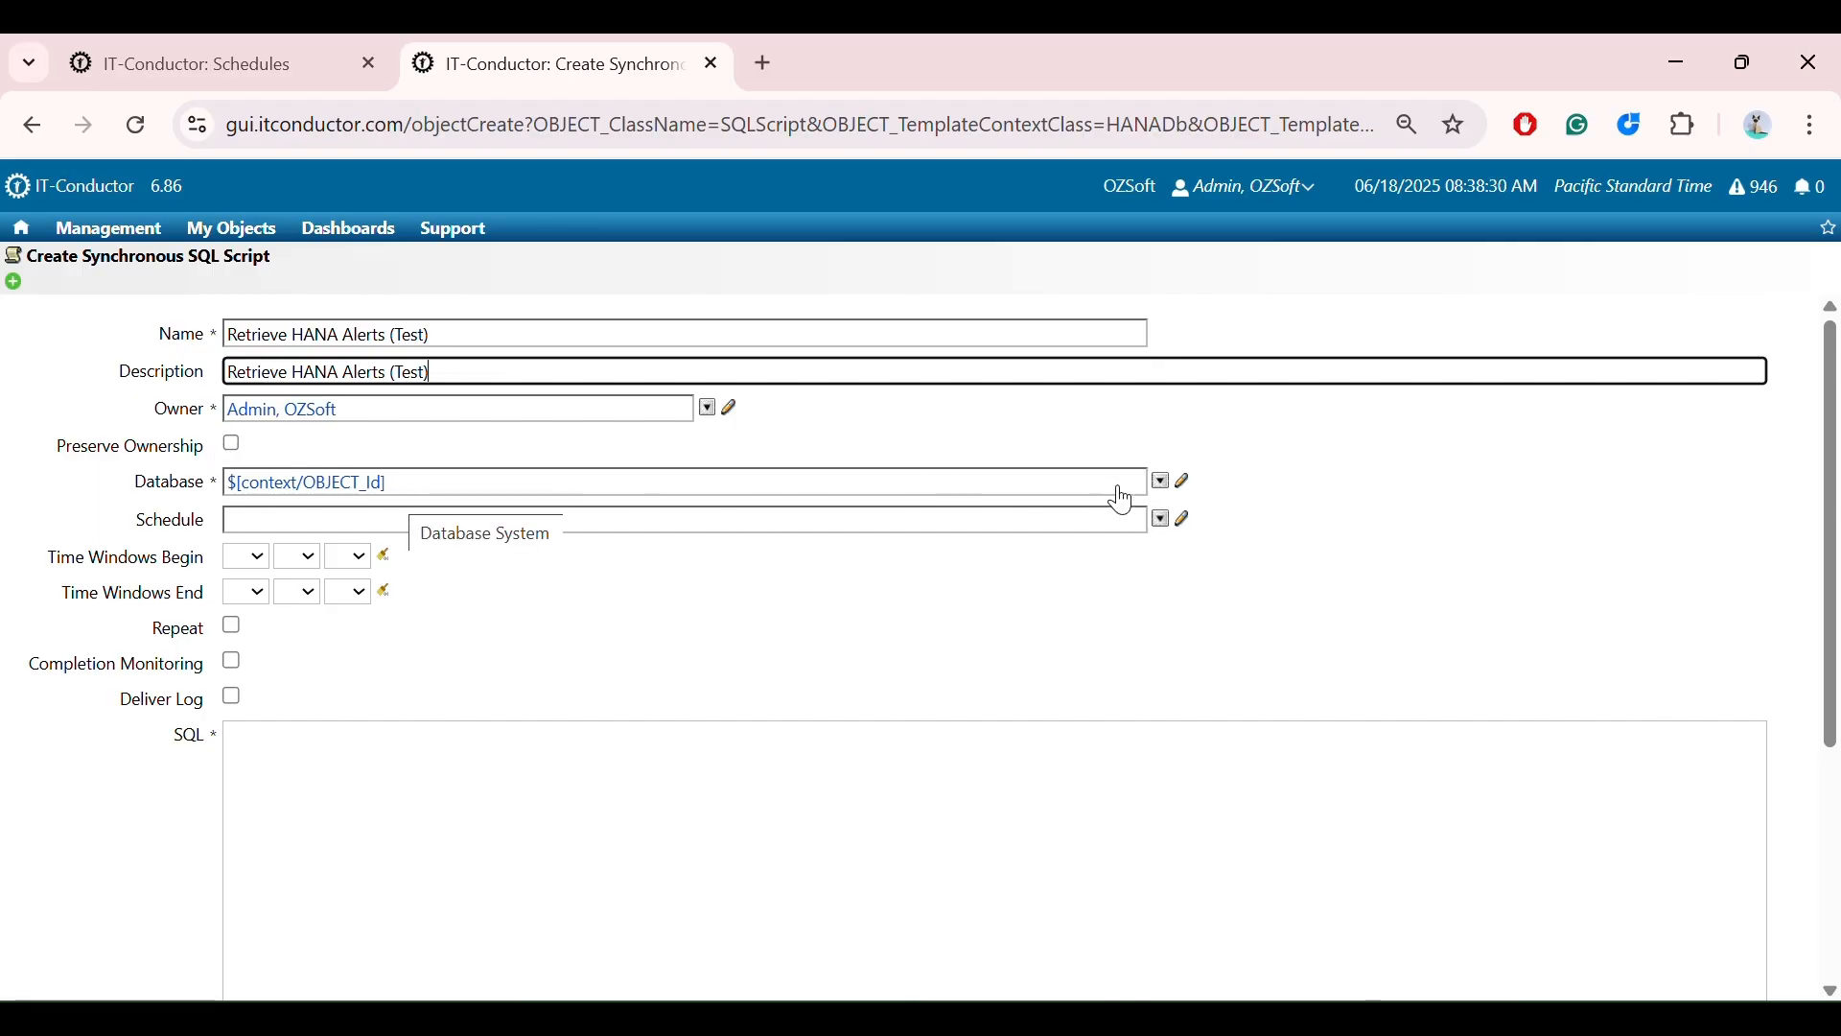
left_click(1161, 482)
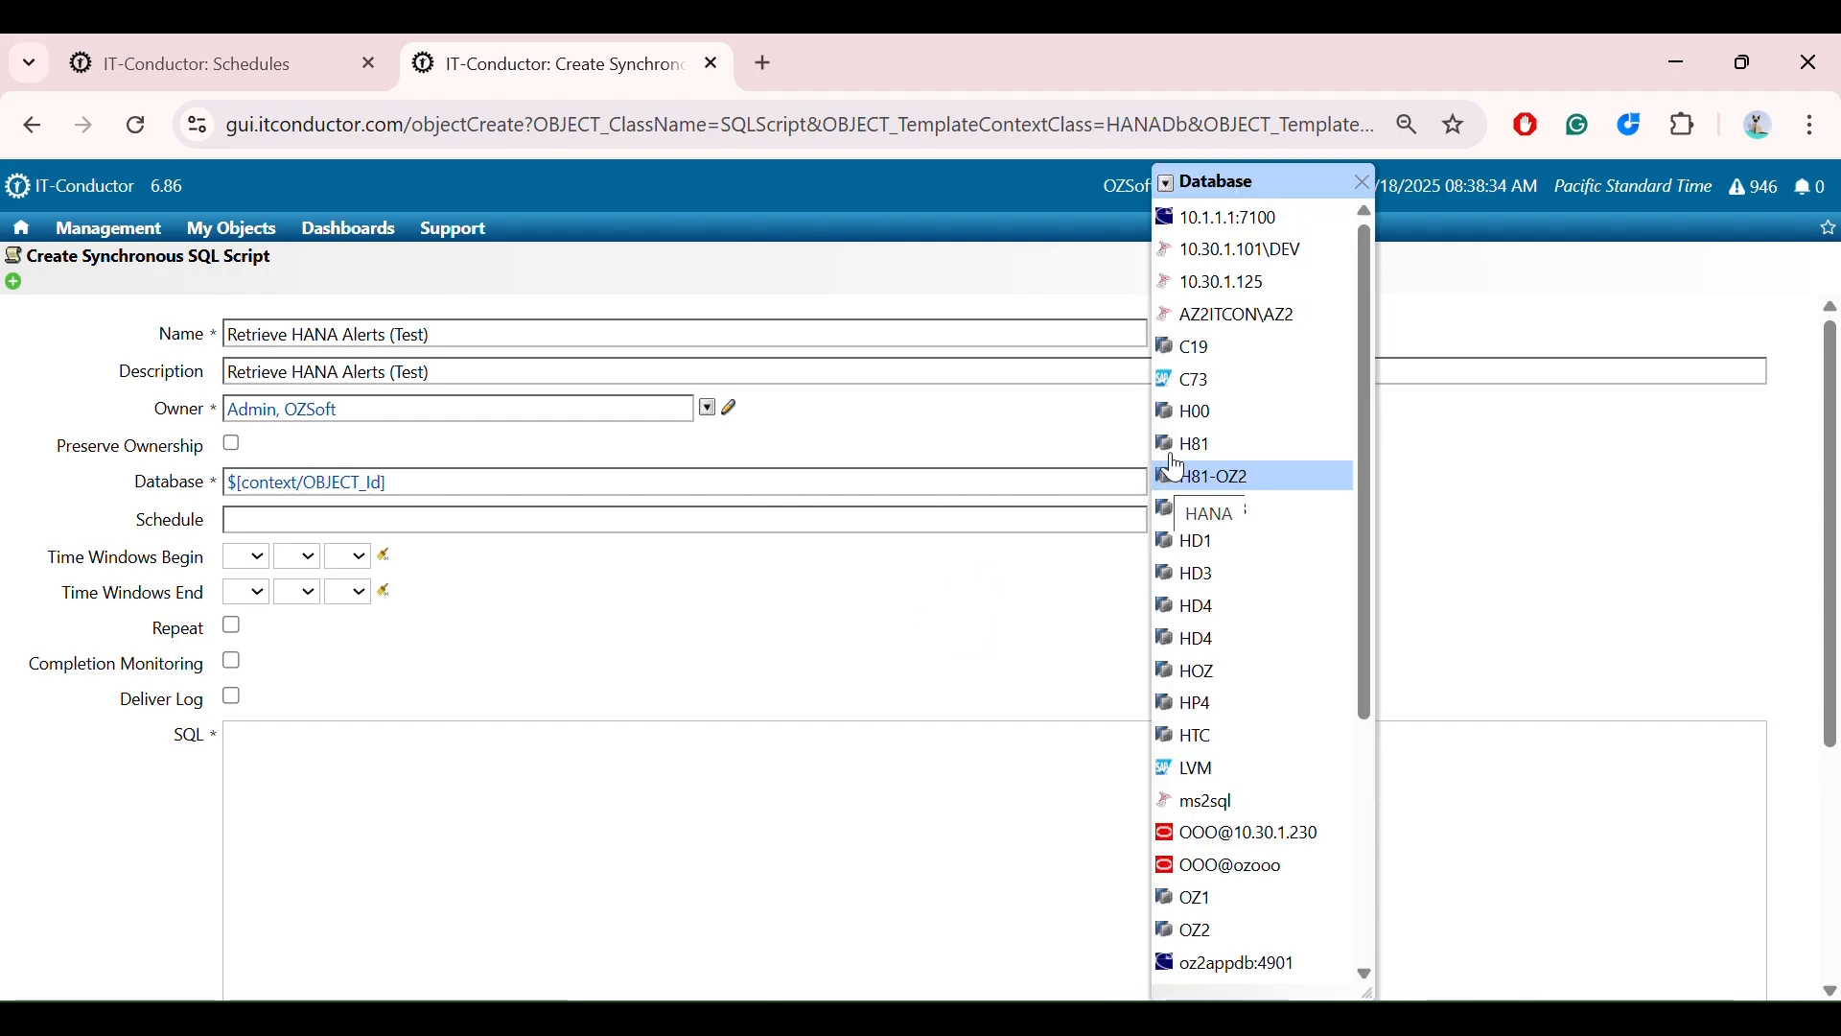
left_click(1225, 351)
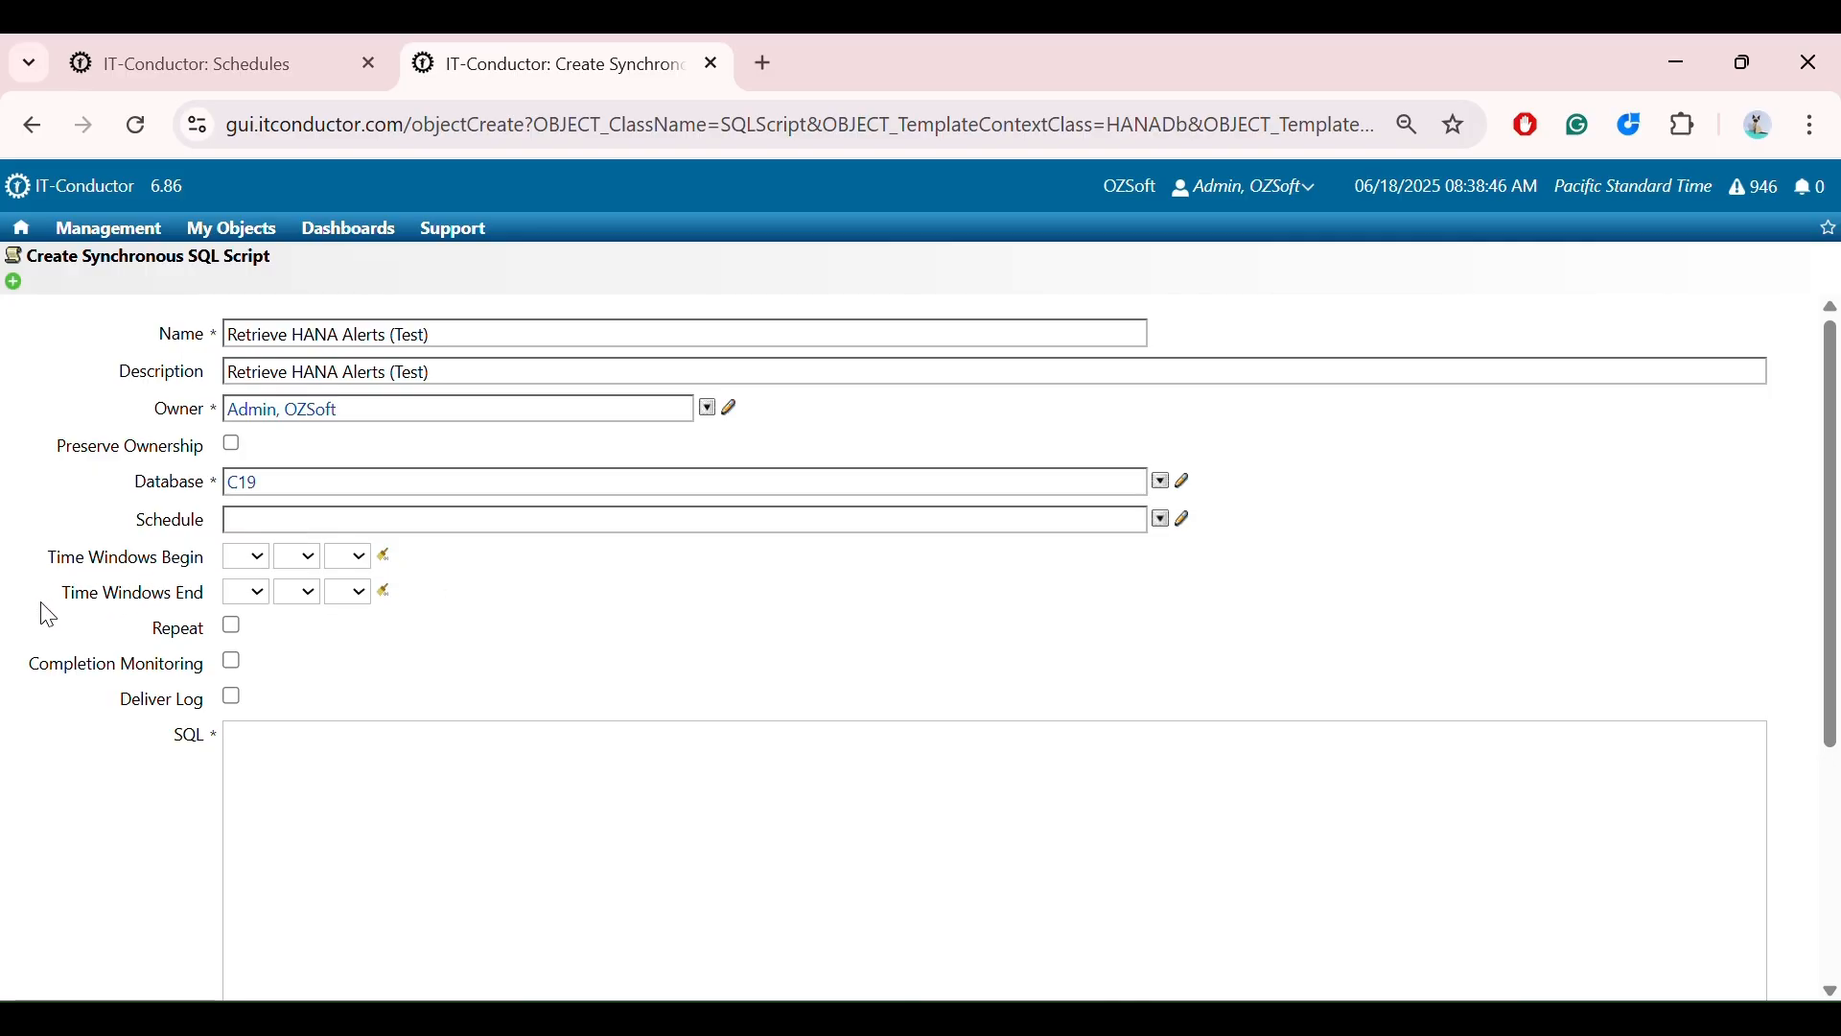
Enable Deliver Log for the script, set Deliver On to Success and deliver the log to the OZSoft admin account
scroll(140, 597, "down", 1)
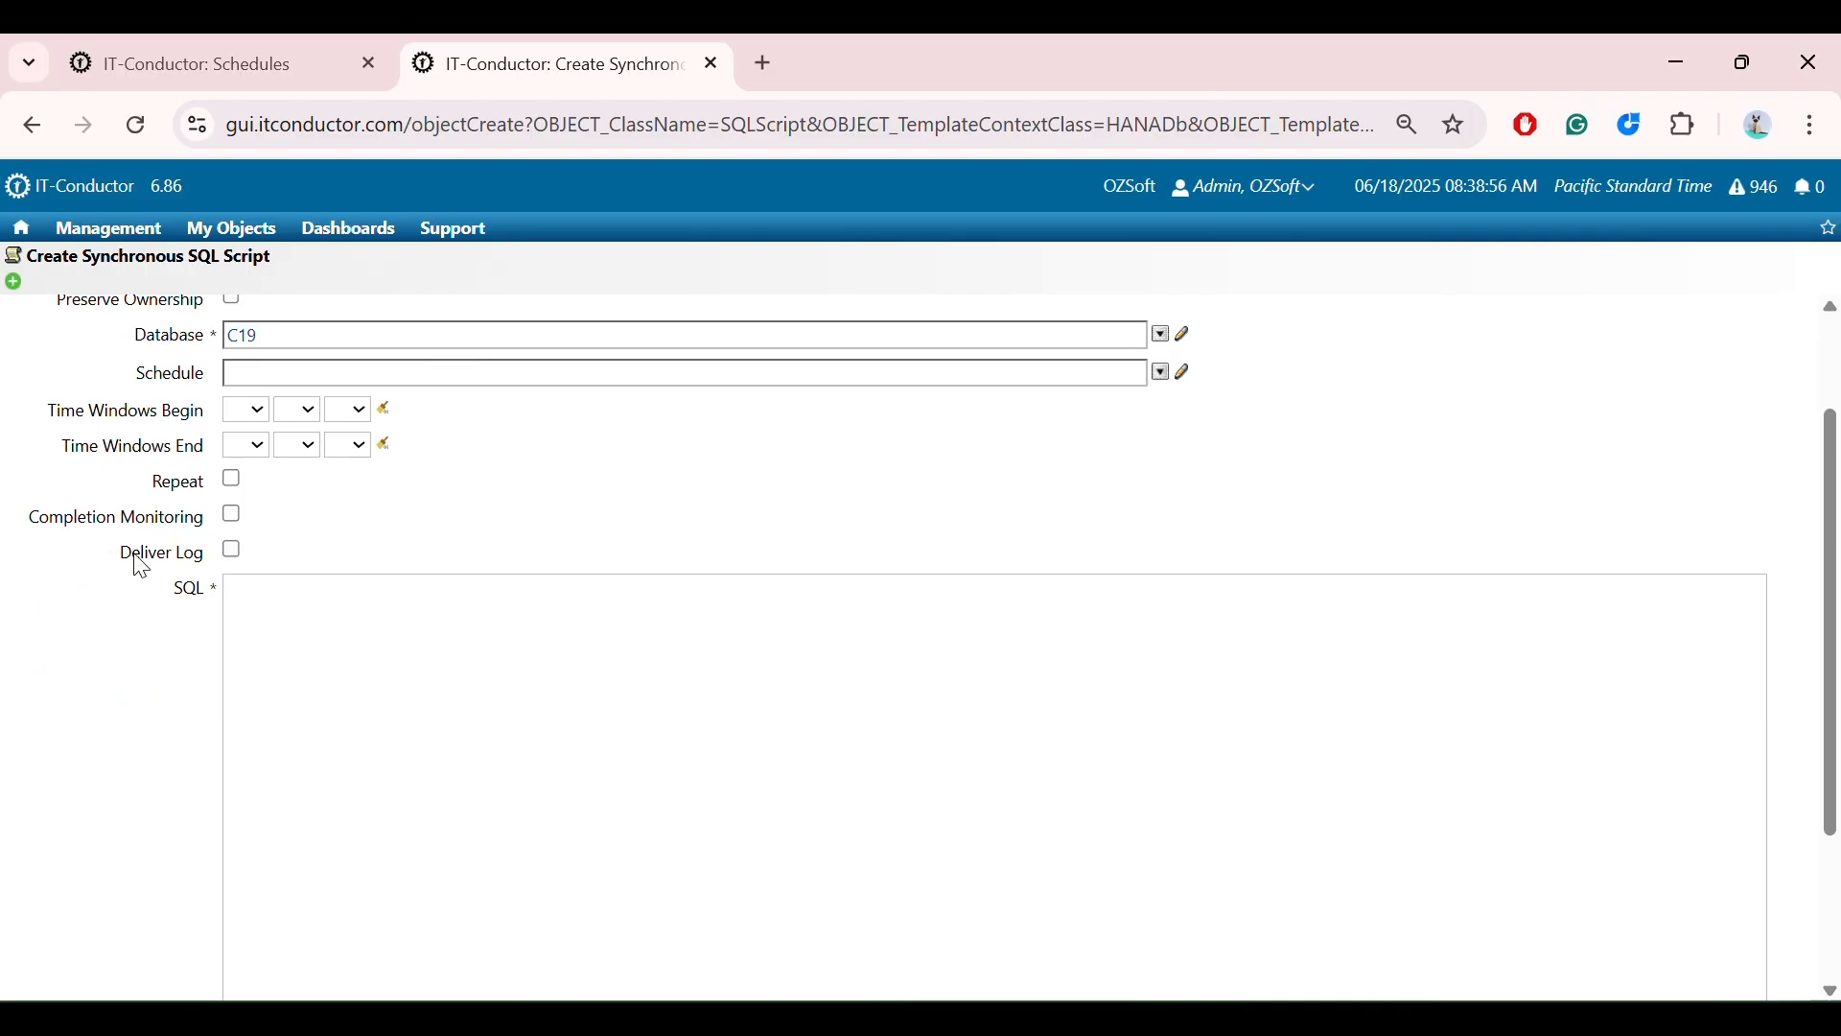
left_click_drag(122, 559, 206, 563)
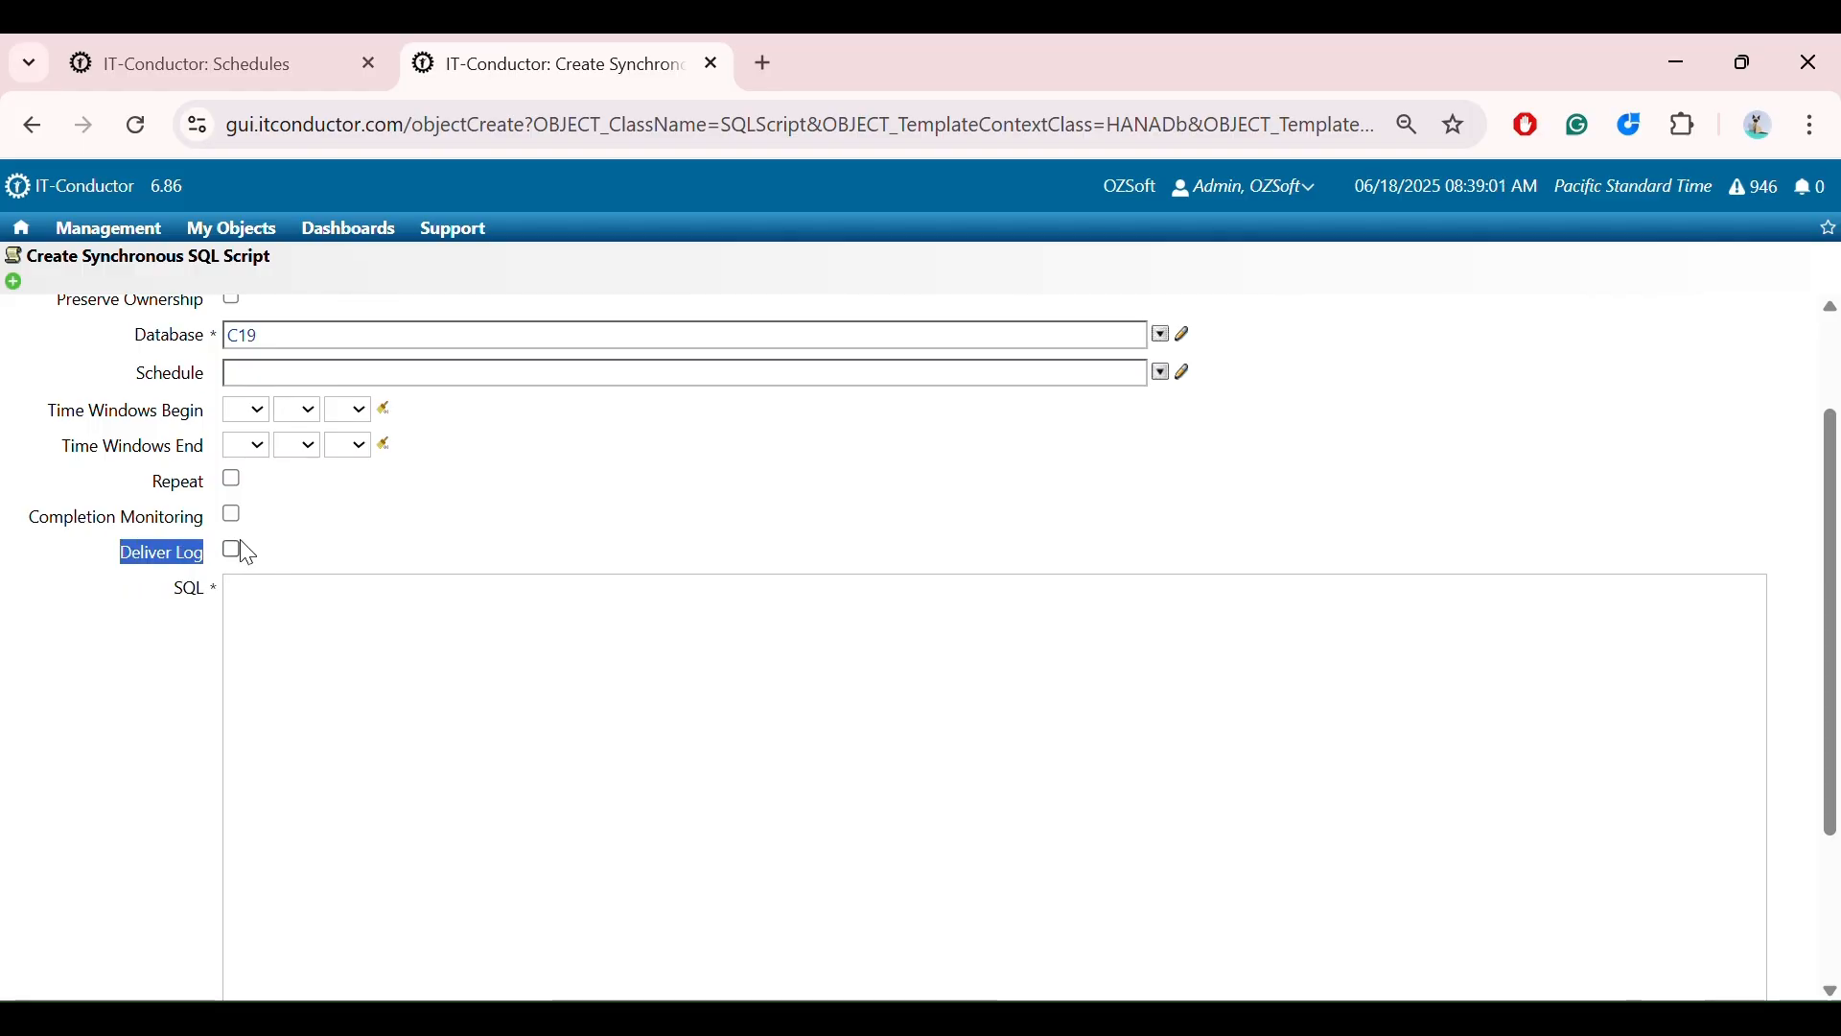
left_click(236, 549)
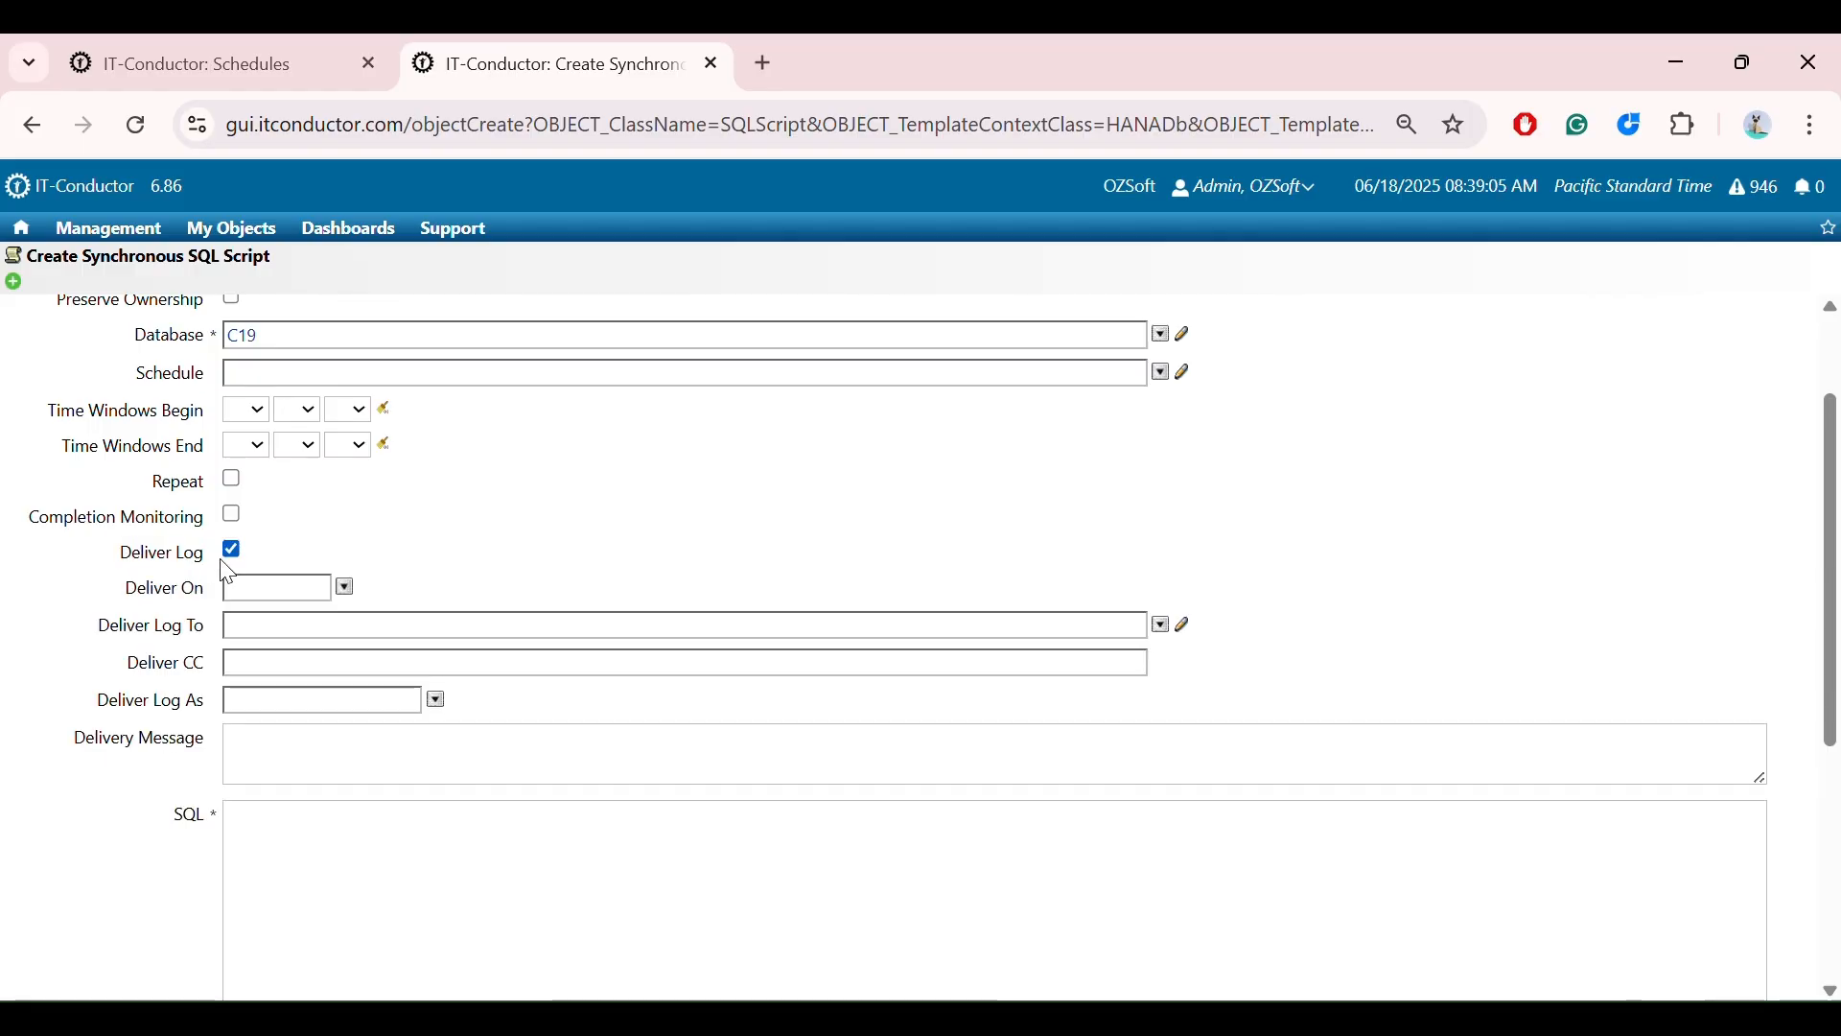
scroll(228, 573, "down", 1)
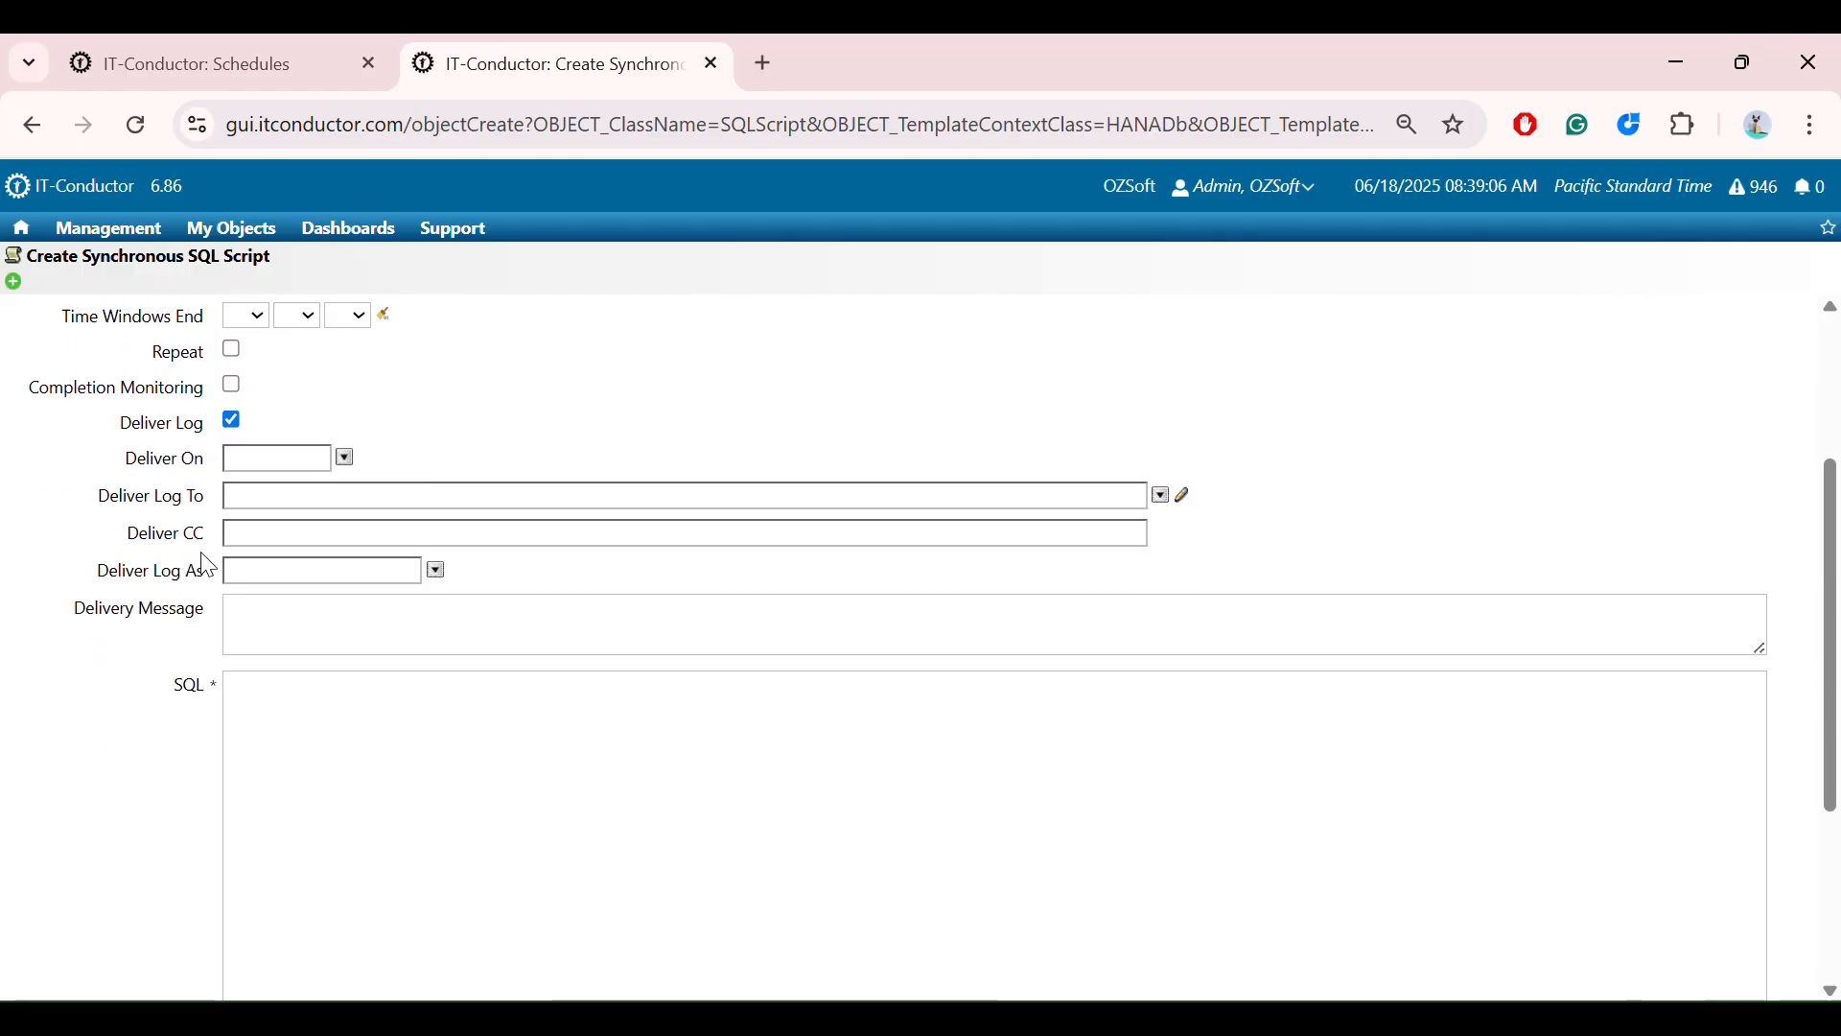
left_click(346, 460)
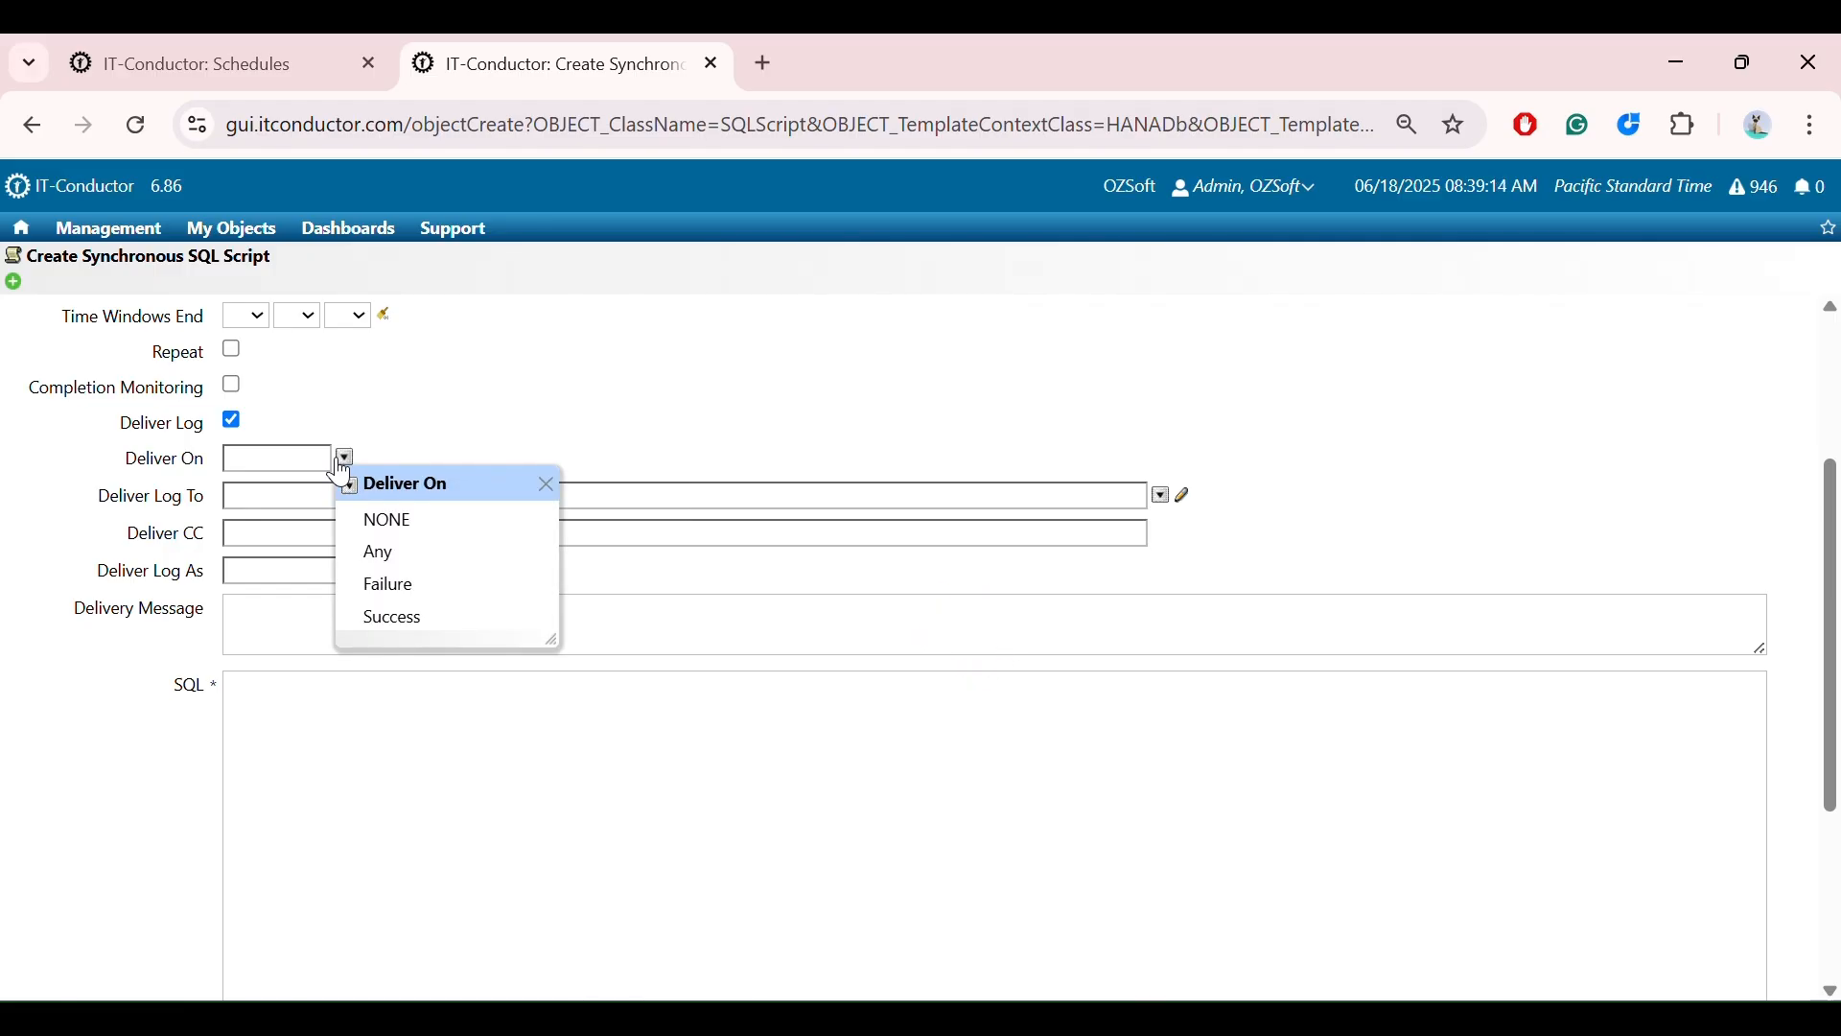
left_click(412, 620)
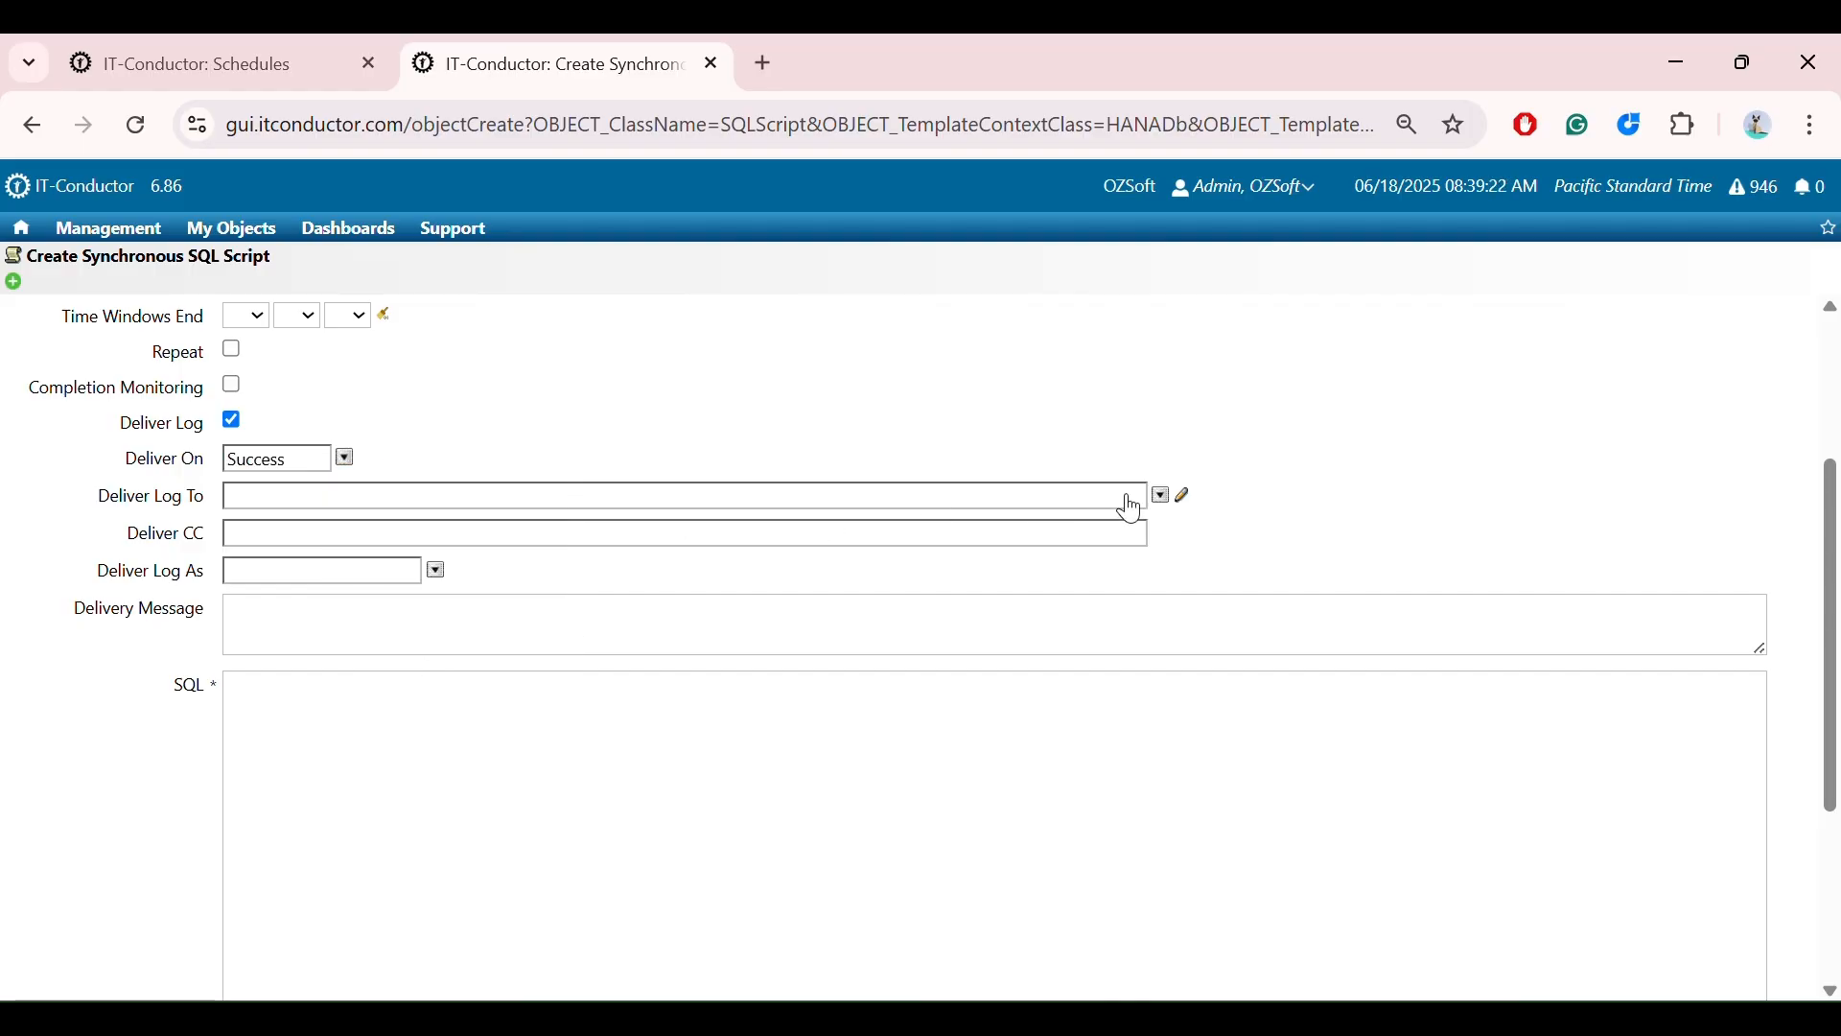
left_click(1161, 498)
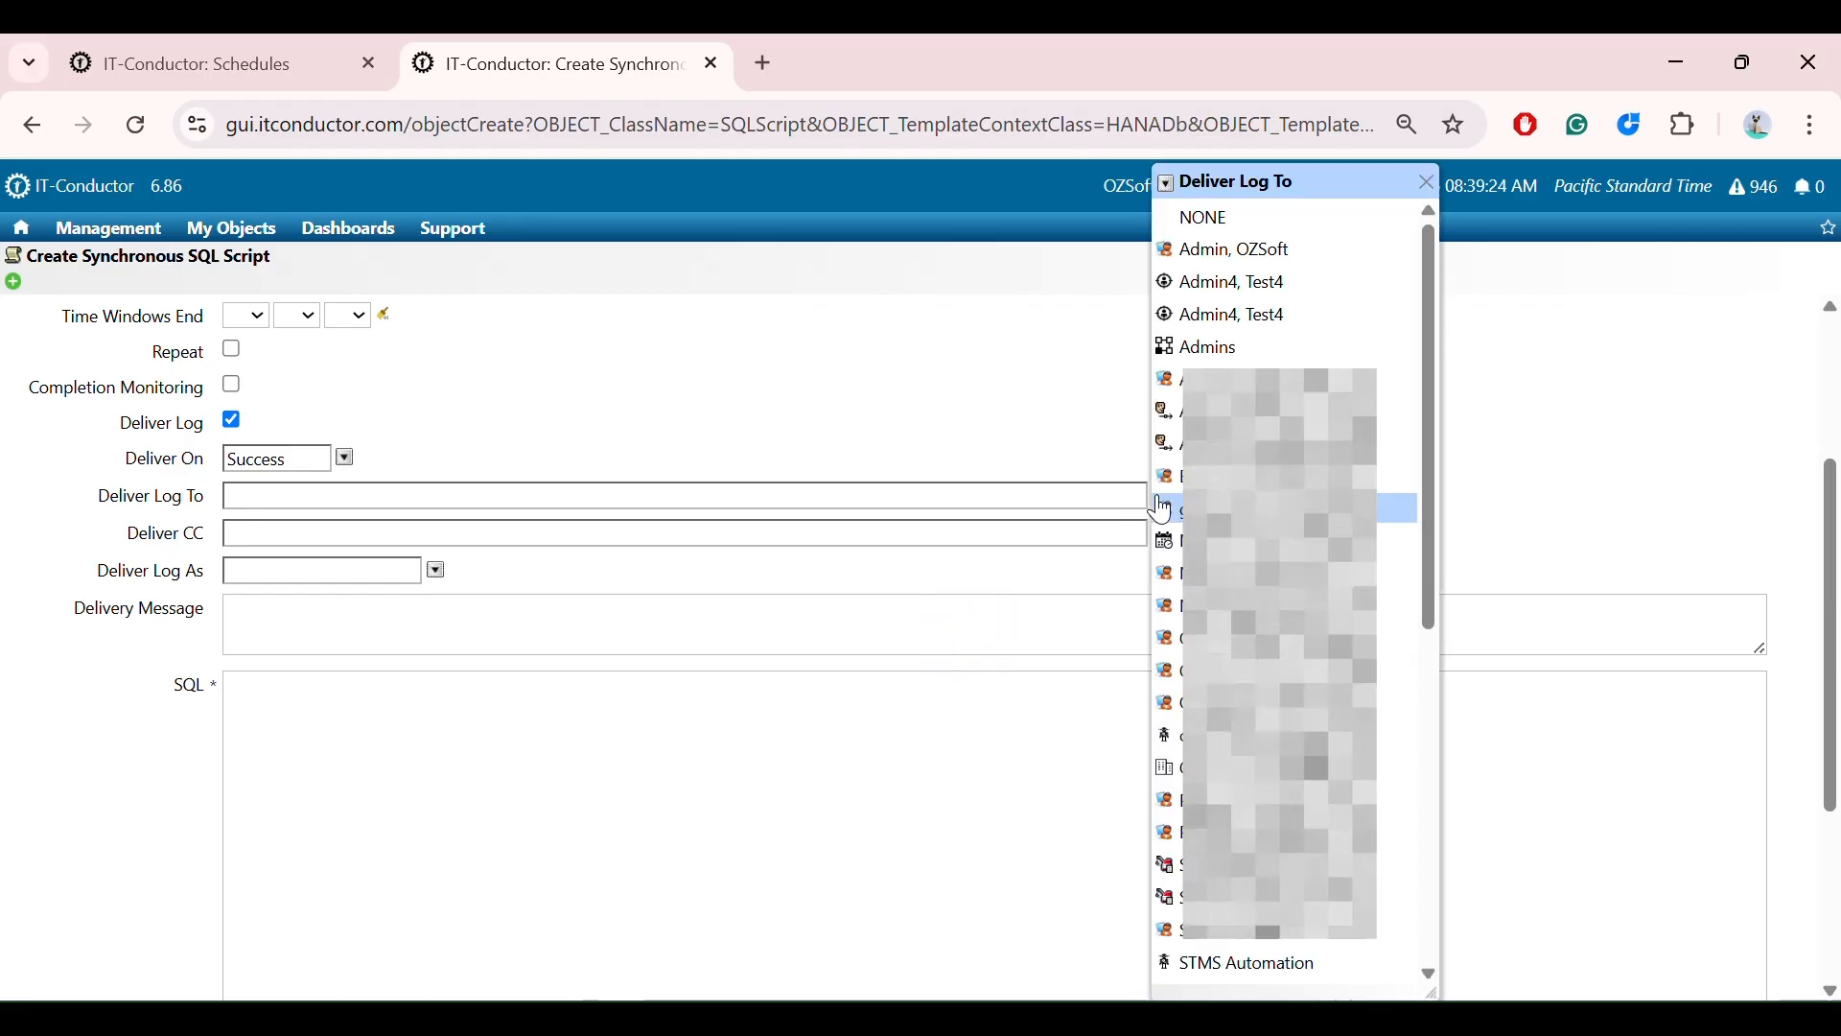
left_click(1292, 257)
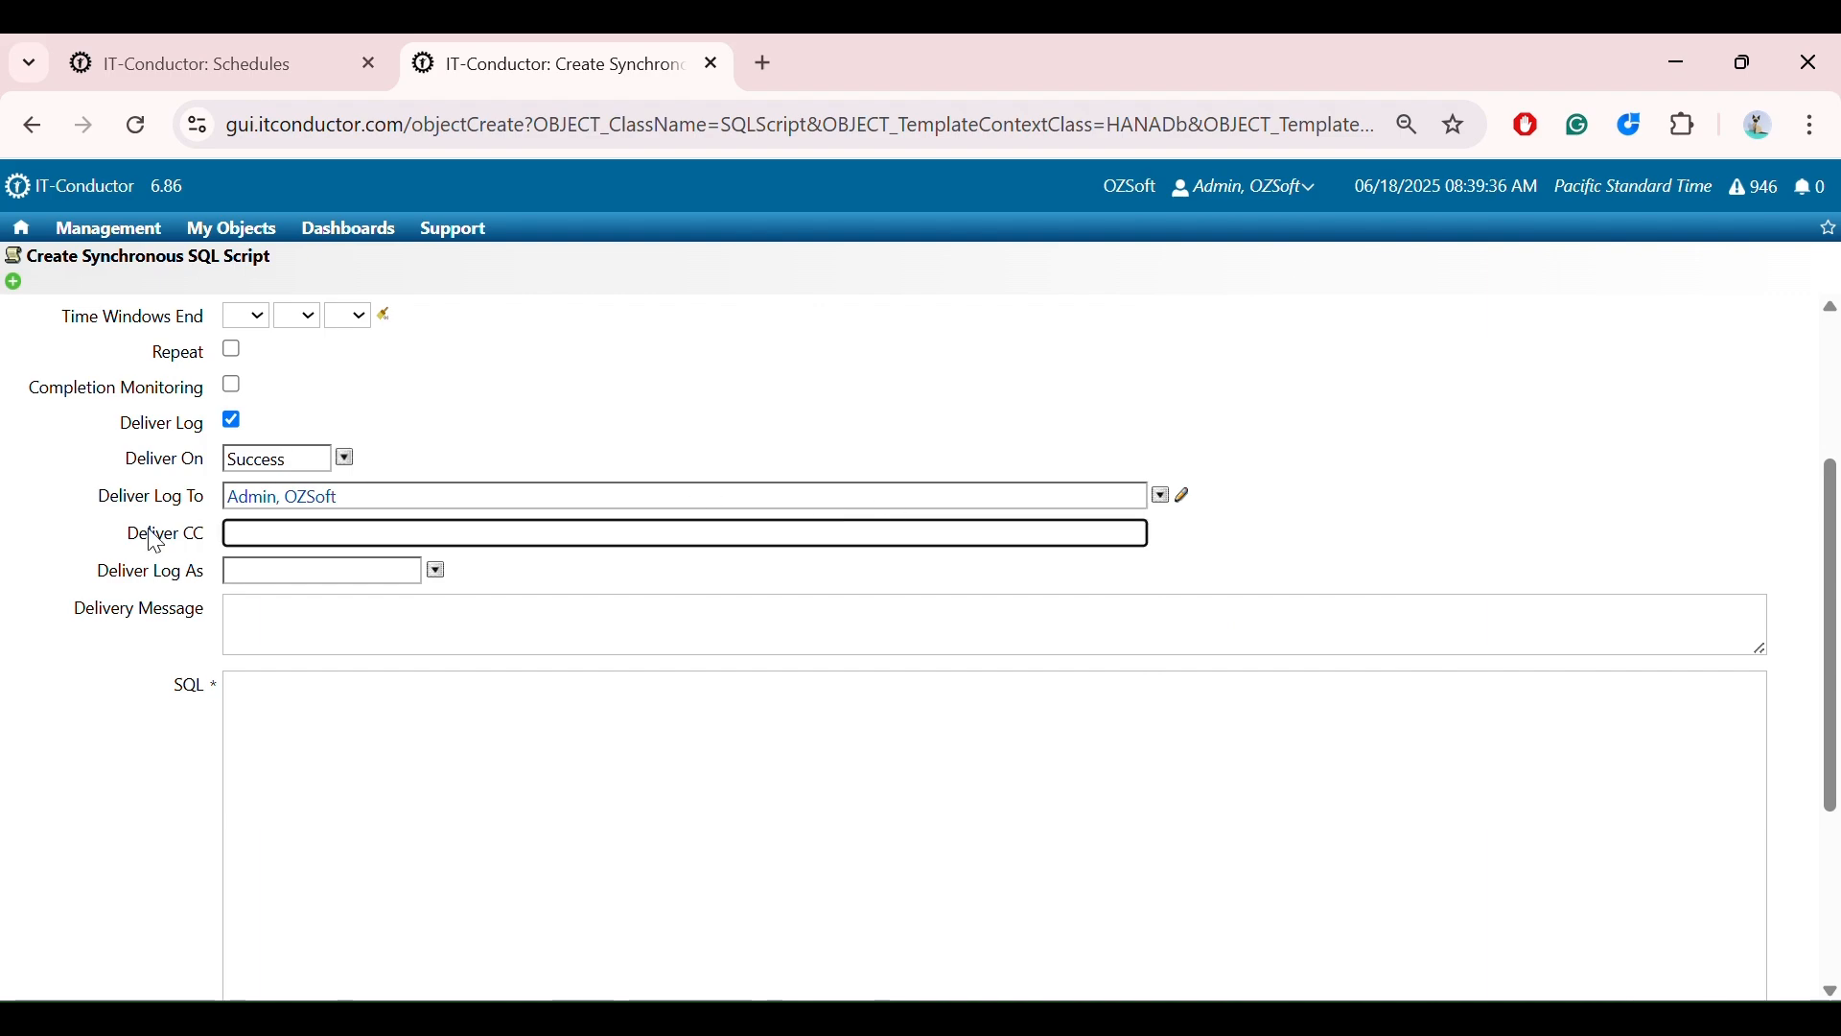
Set Deliver Log As to Attachment and enter the Delivery Message "This is a test report."
left_click_drag(130, 547, 212, 544)
scroll(213, 544, "down", 1)
left_click_drag(99, 526, 213, 534)
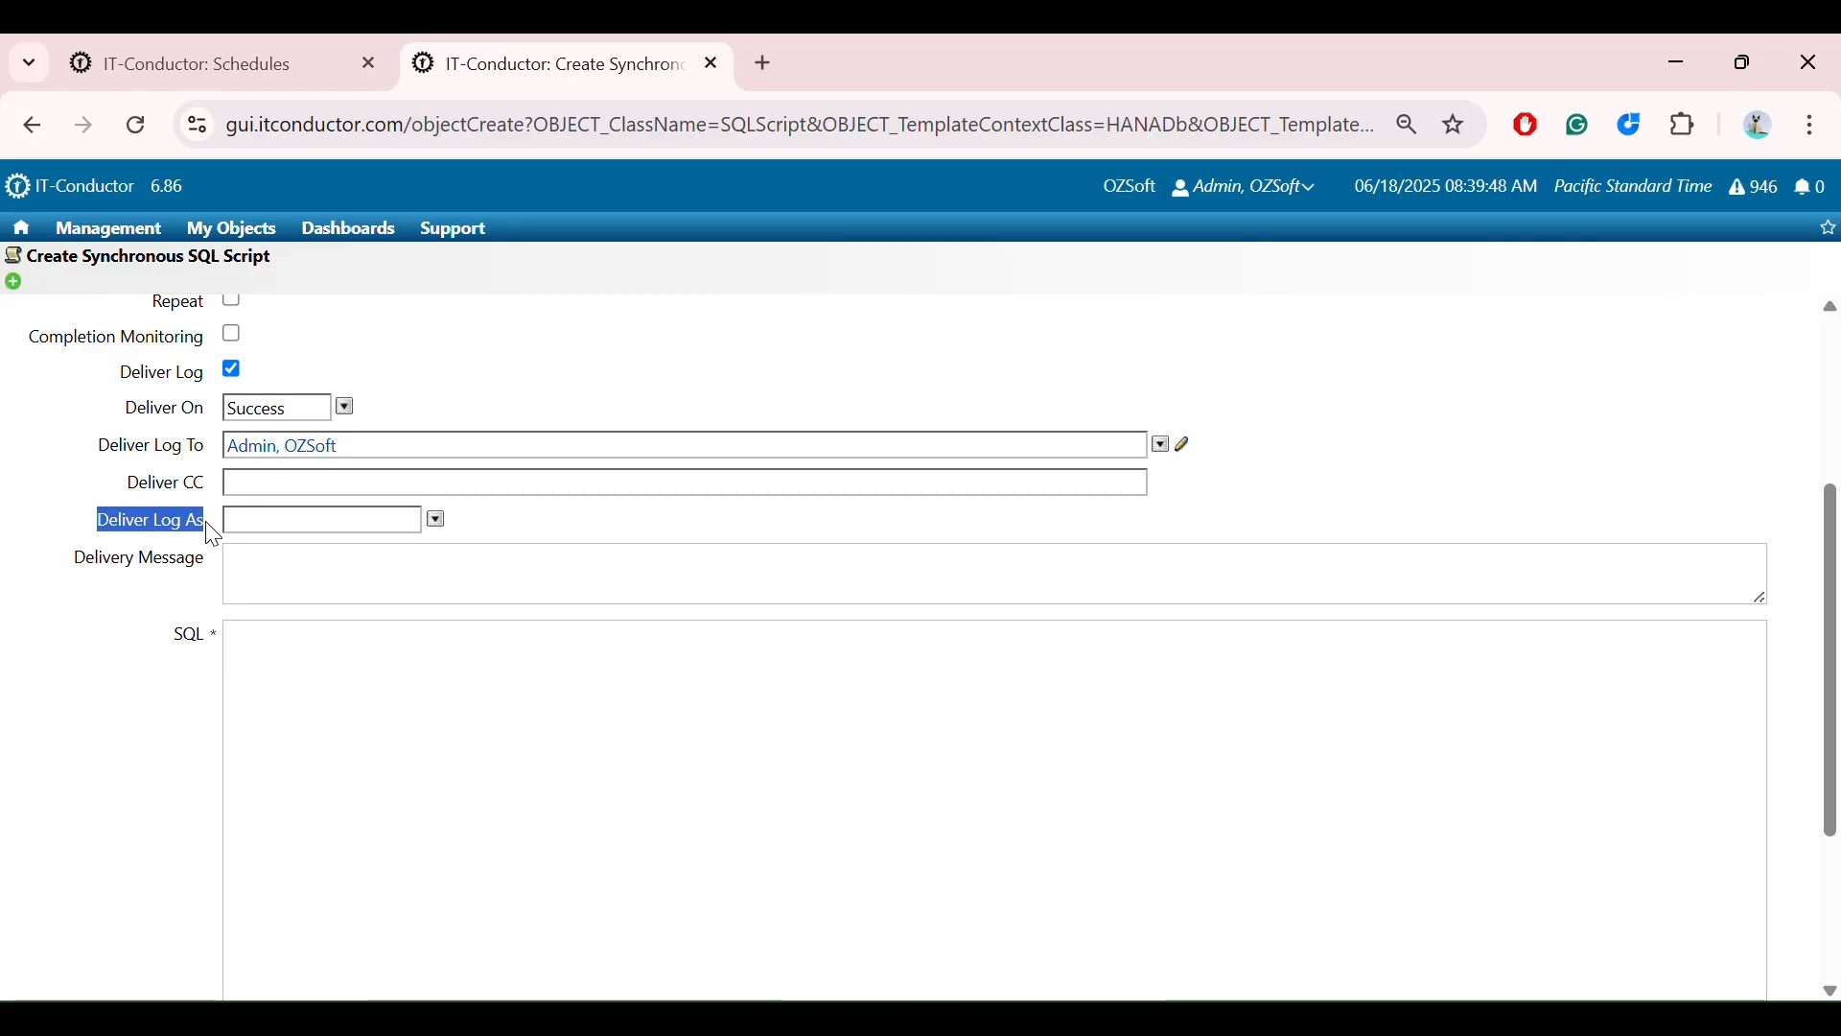
left_click(436, 521)
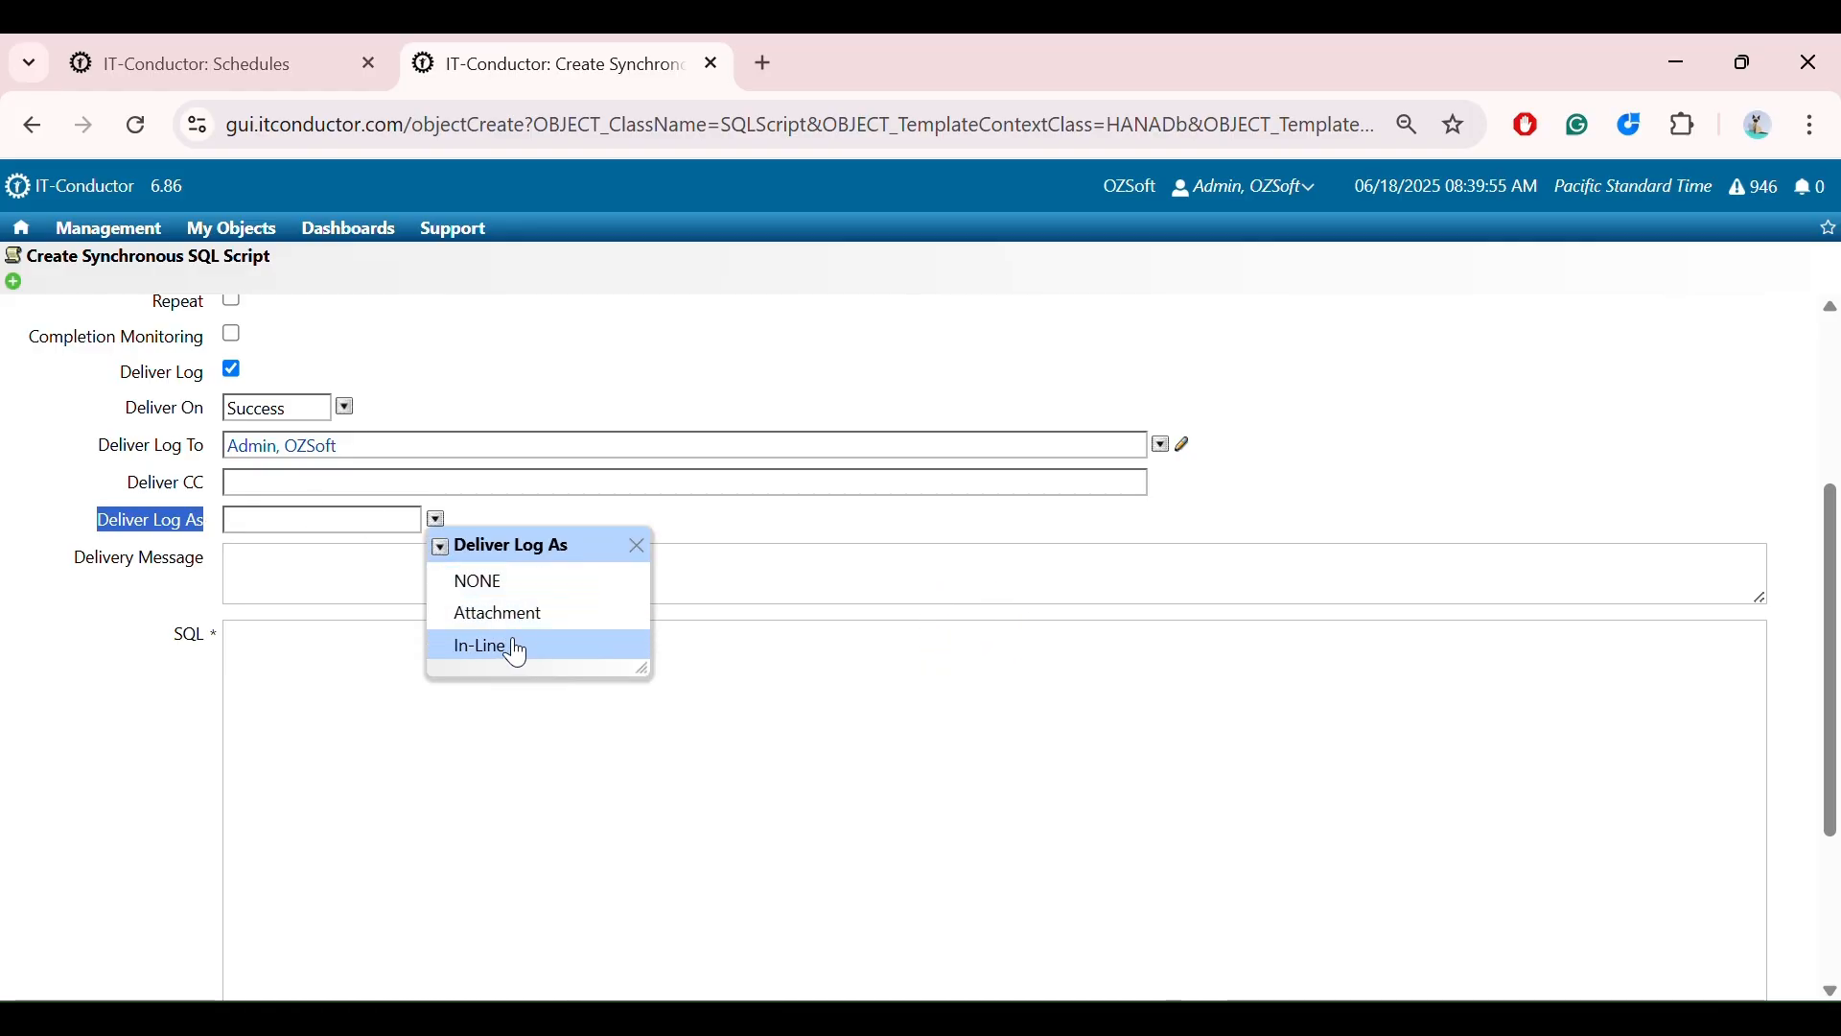
left_click(542, 616)
left_click(267, 542)
type("T")
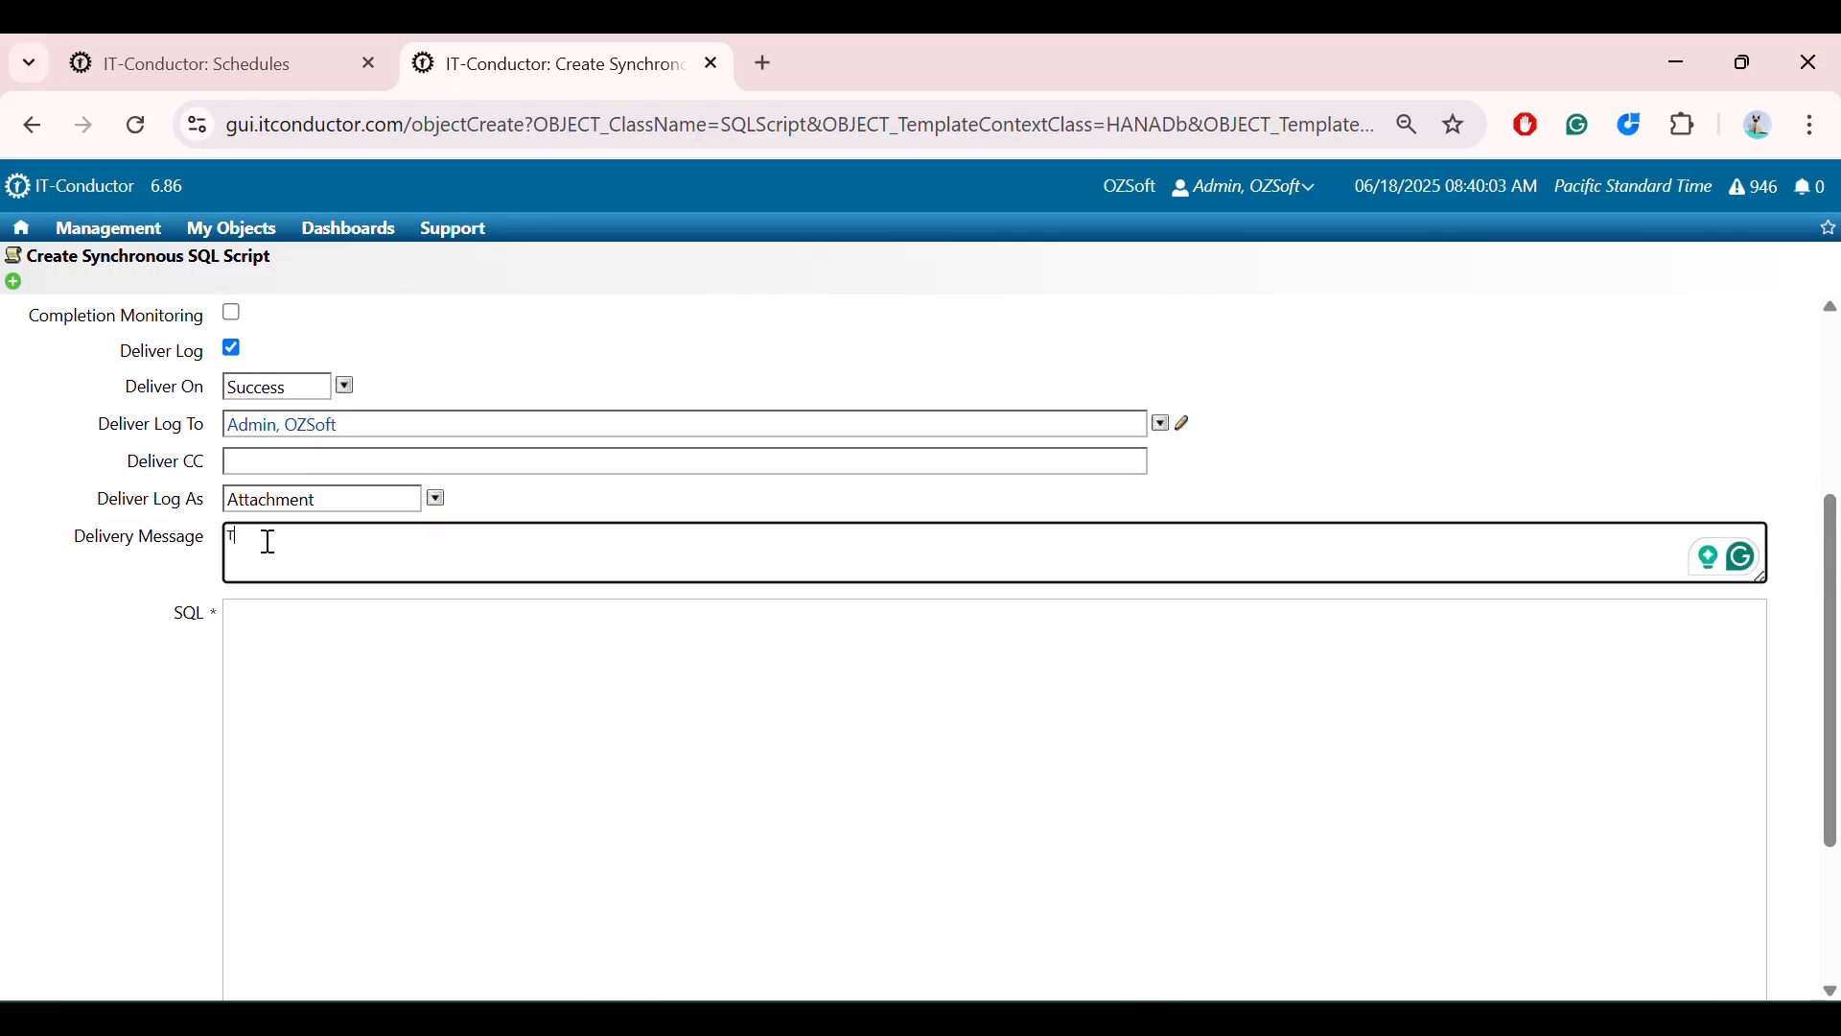
type("his is a test report.")
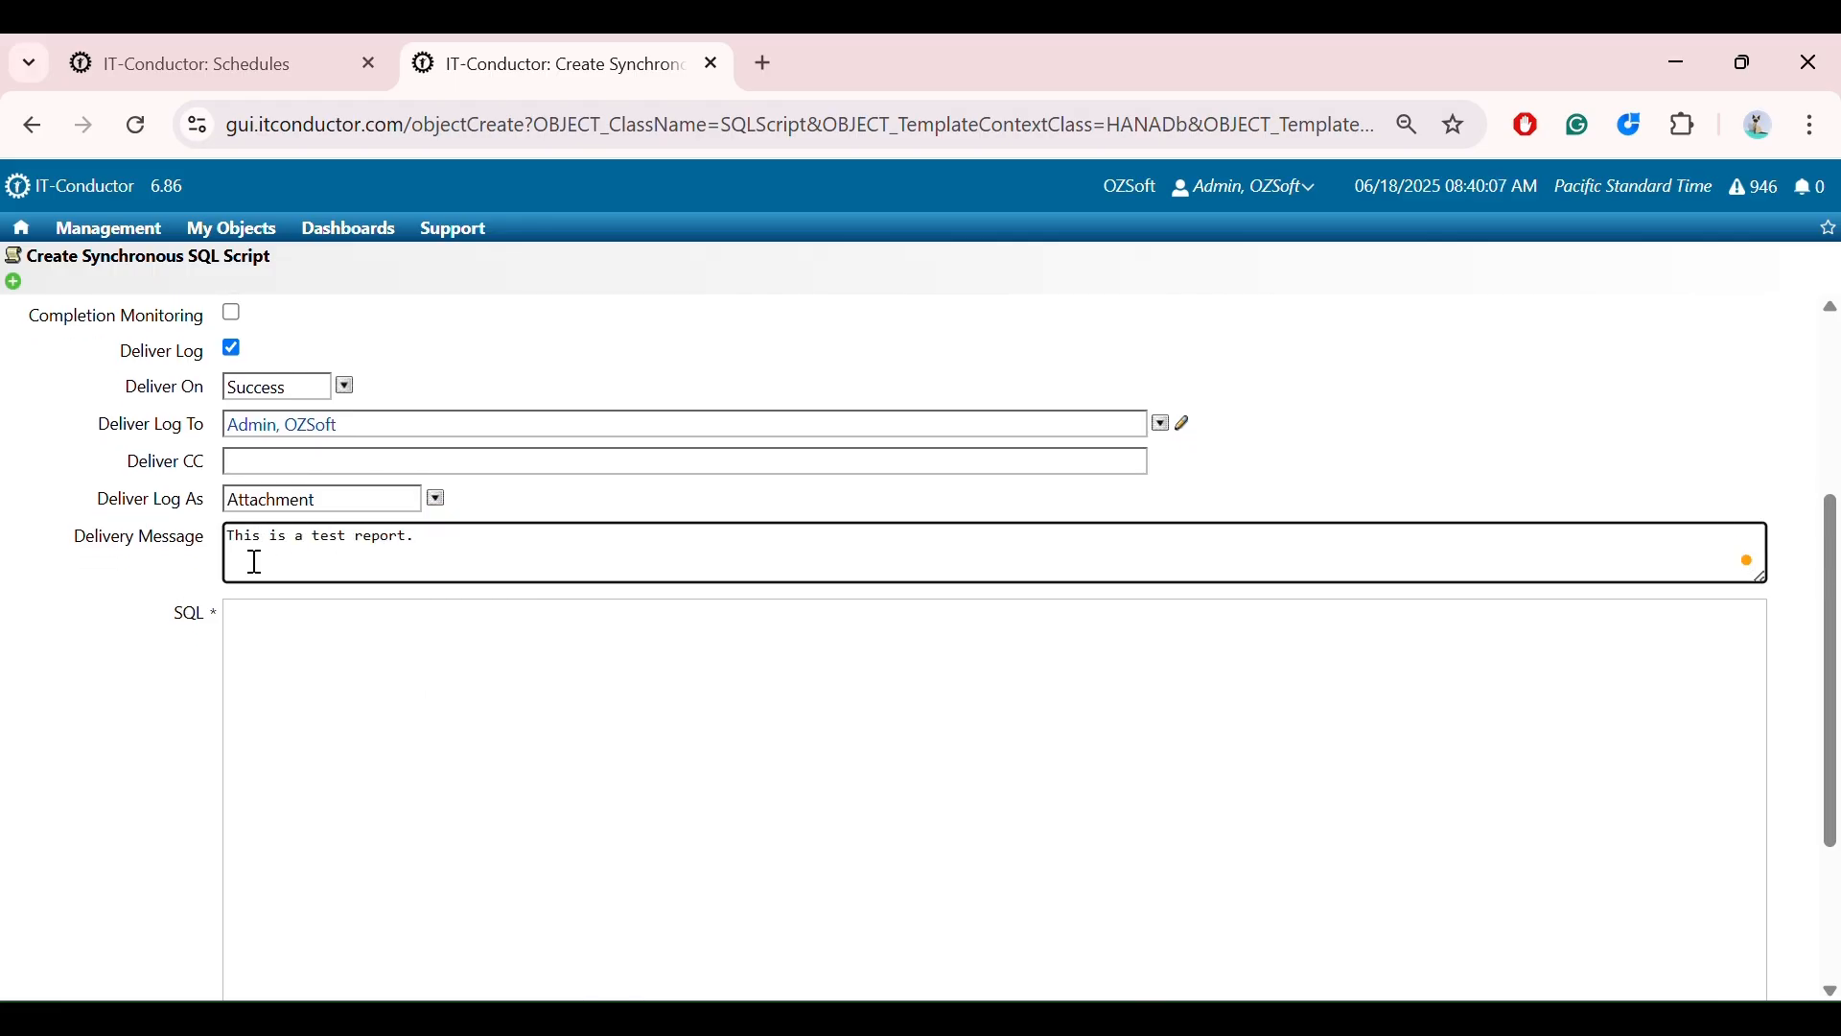
left_click(185, 687)
Enter the SQL selecting alert details from _sys_statistics.statistics_current_alerts, excluding alert IDs 22, 23, 24 and keeping those in statistics_alerts with alert_rating < 4
scroll(192, 690, "down", 1)
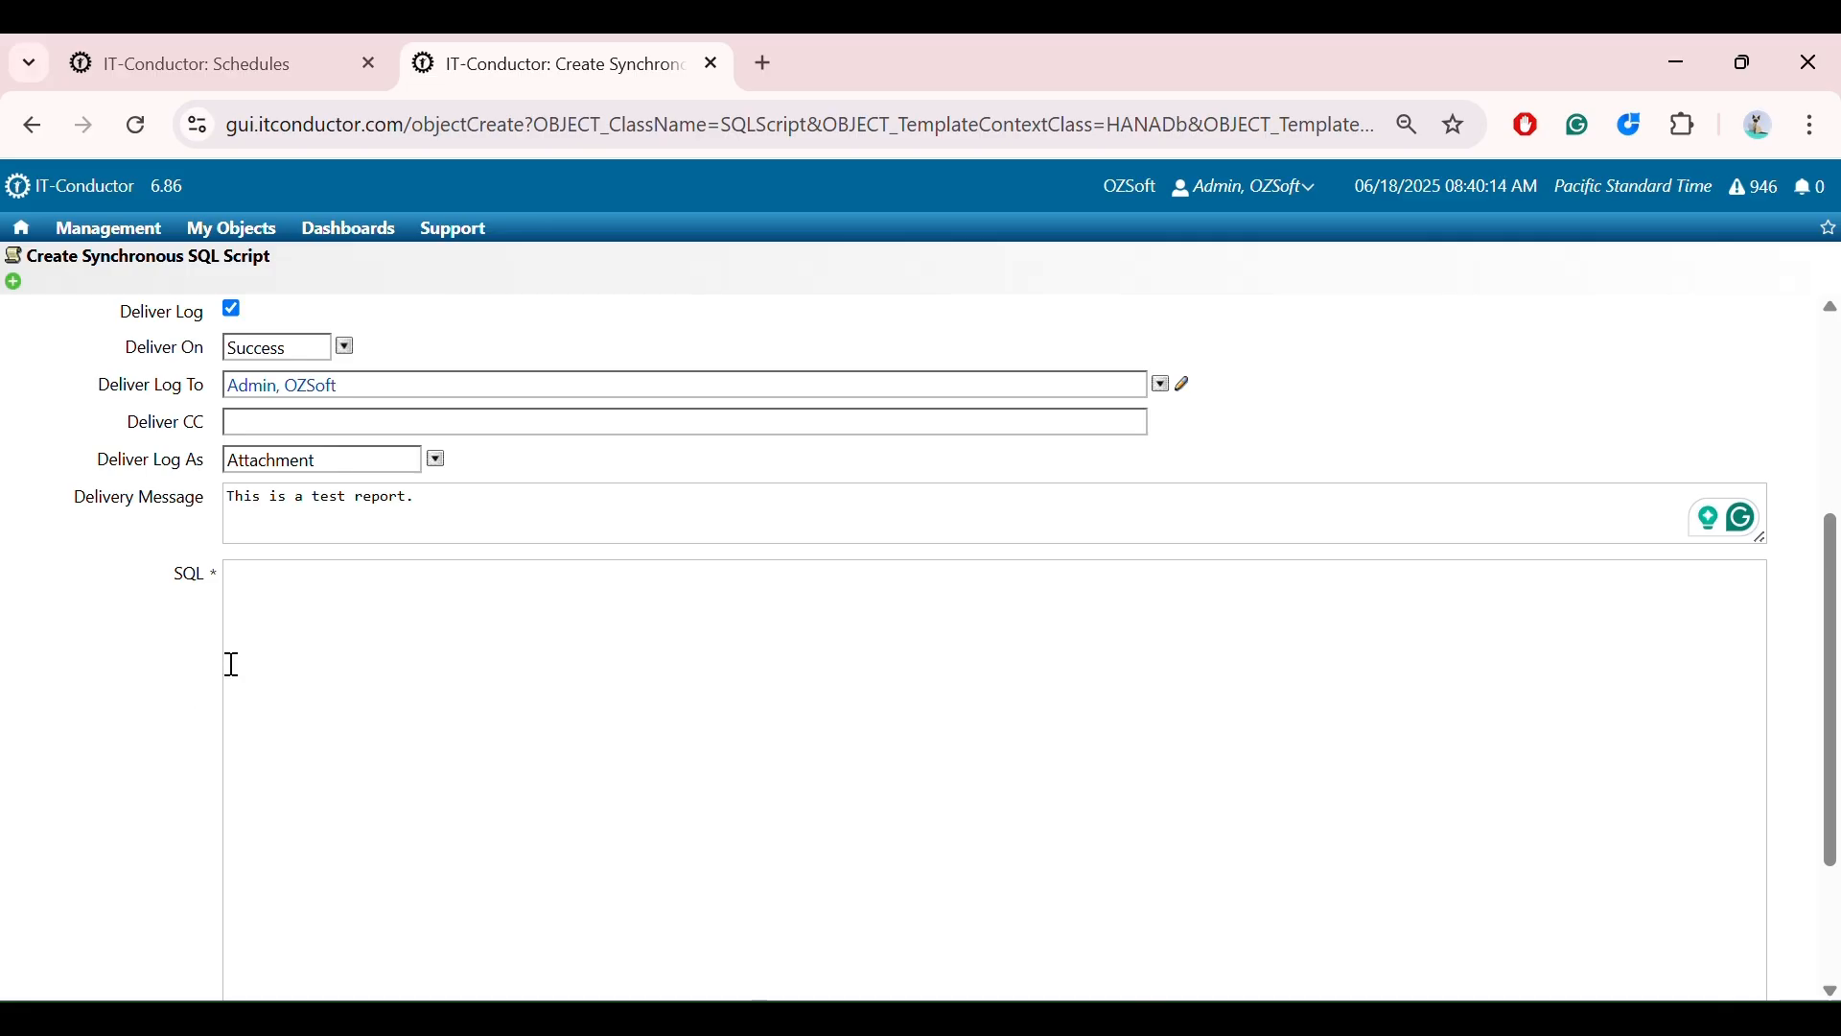
left_click(320, 650)
scroll(324, 652, "down", 2)
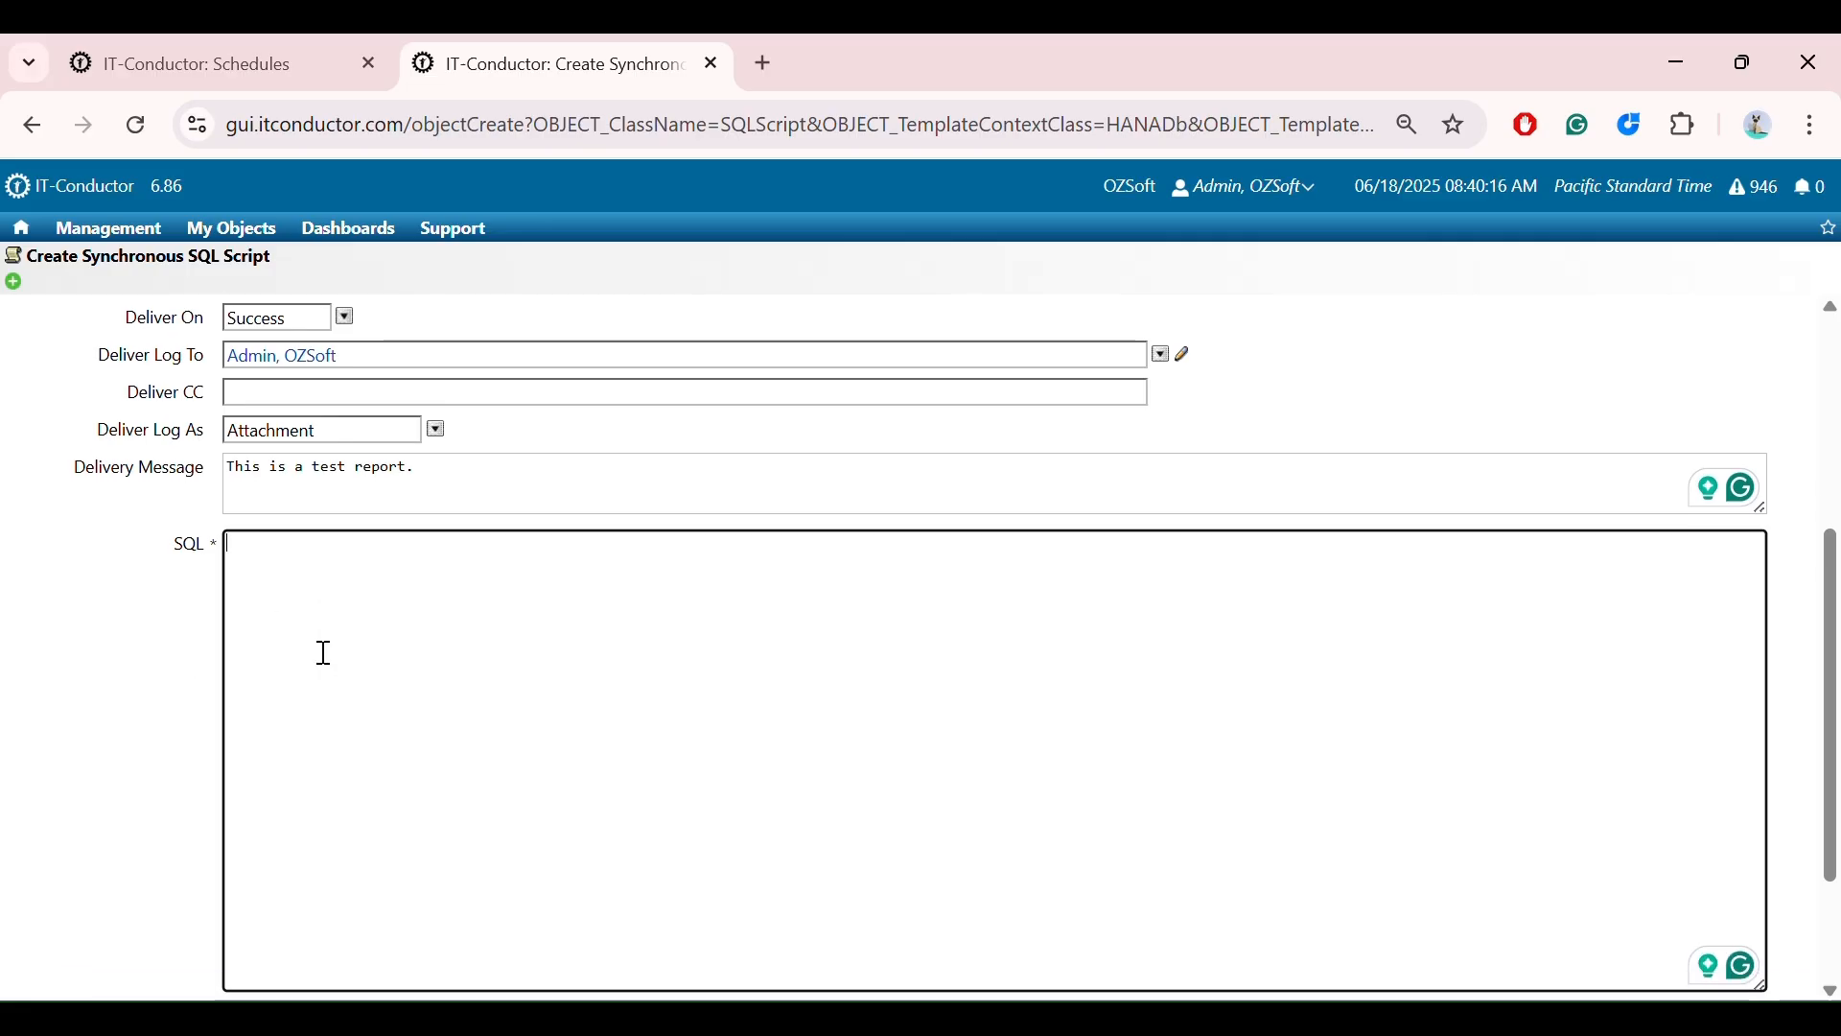
type("select c.alert_id, c.alert_timestamp, c.alert_host, c.alert_details, alert_rating from _sys_statistics.statistics_current_alerts c where c.alert_id not in (22, 23, 24) and c.alert_id in (select a.alert_id   from _sys_statistics.statistics_alerts a   where a.alert_rating < 4);")
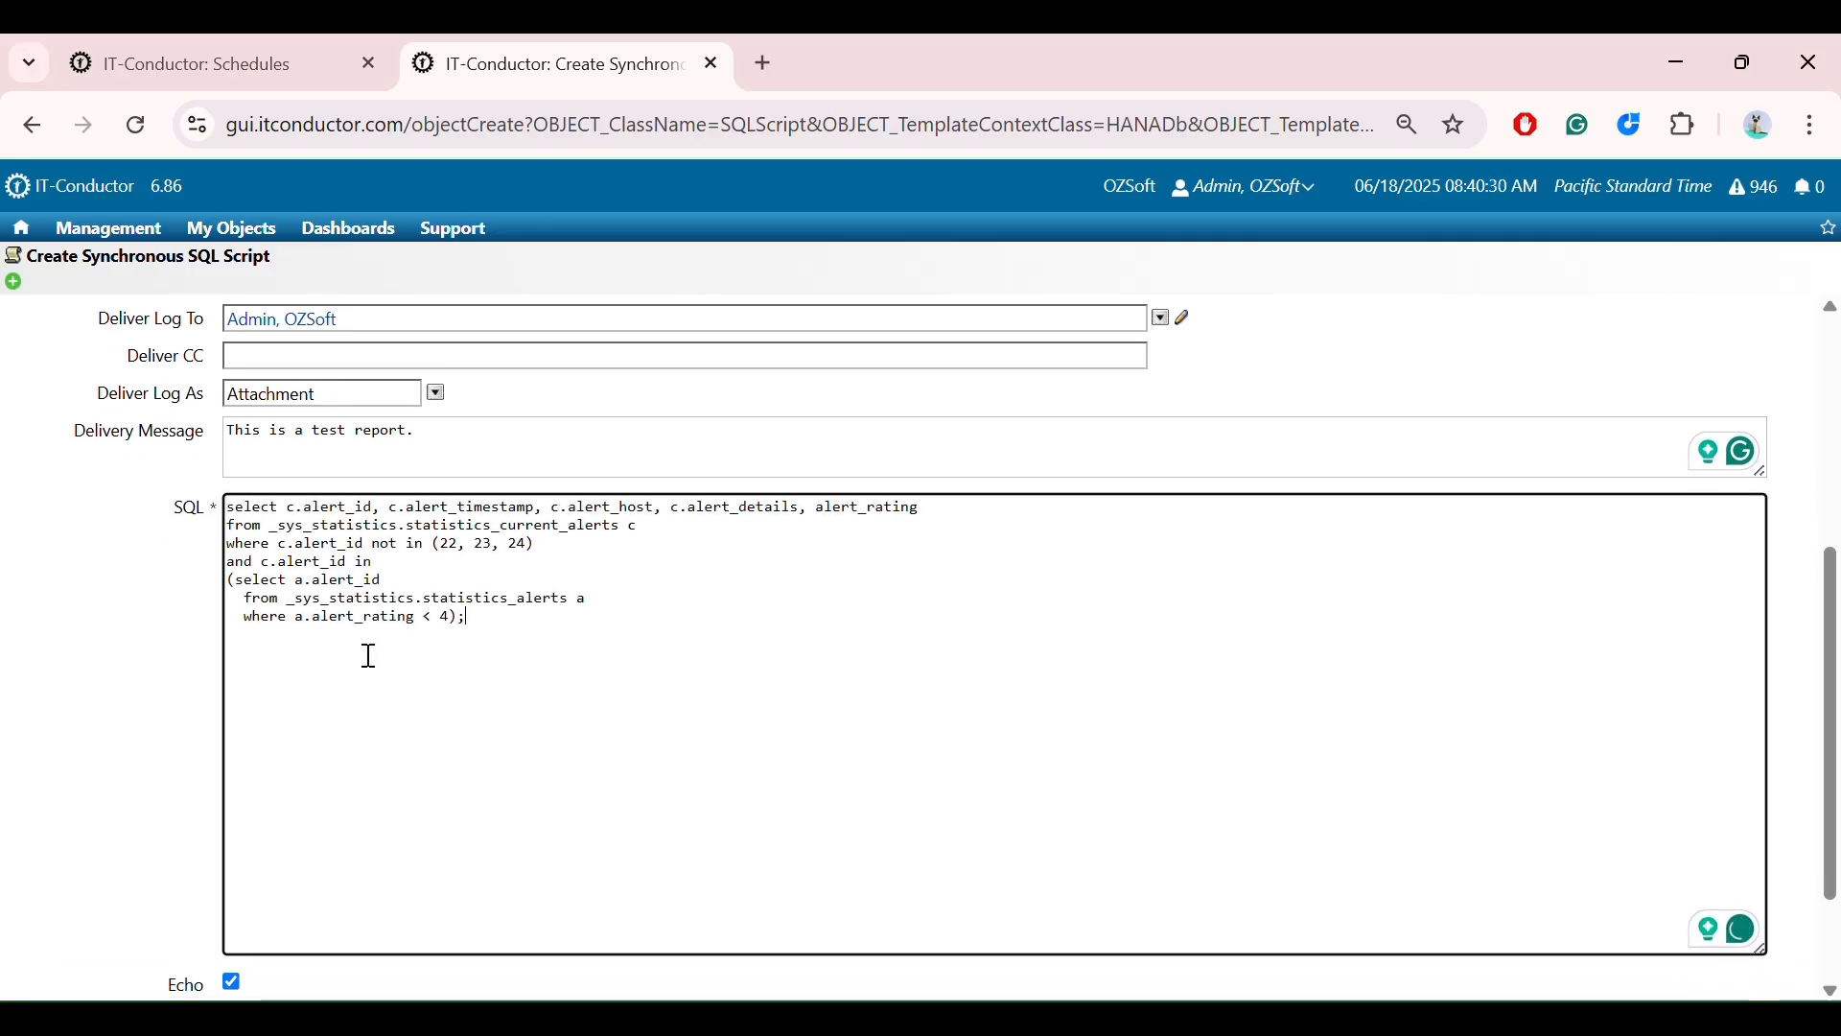
Set the Output Type to HTML, and turn Preserve formatting on and back off so that Wrapped is cleared
scroll(355, 662, "down", 2)
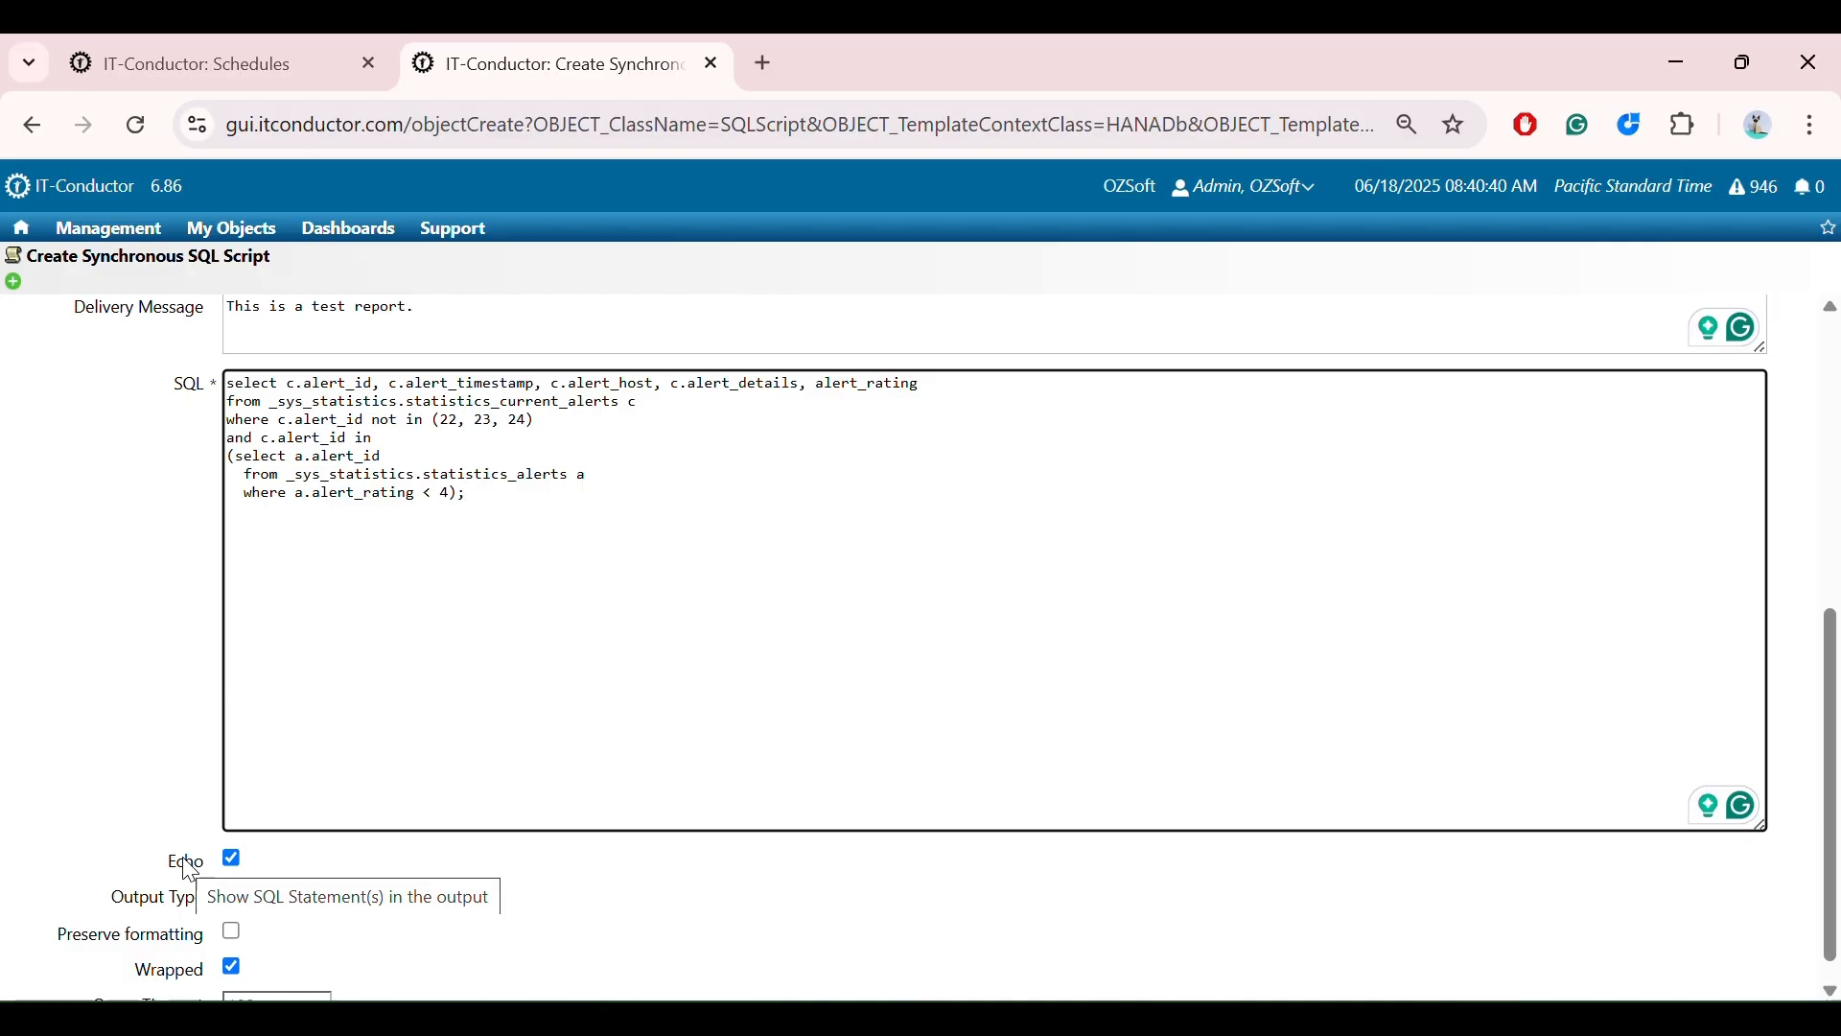
scroll(269, 871, "down", 1)
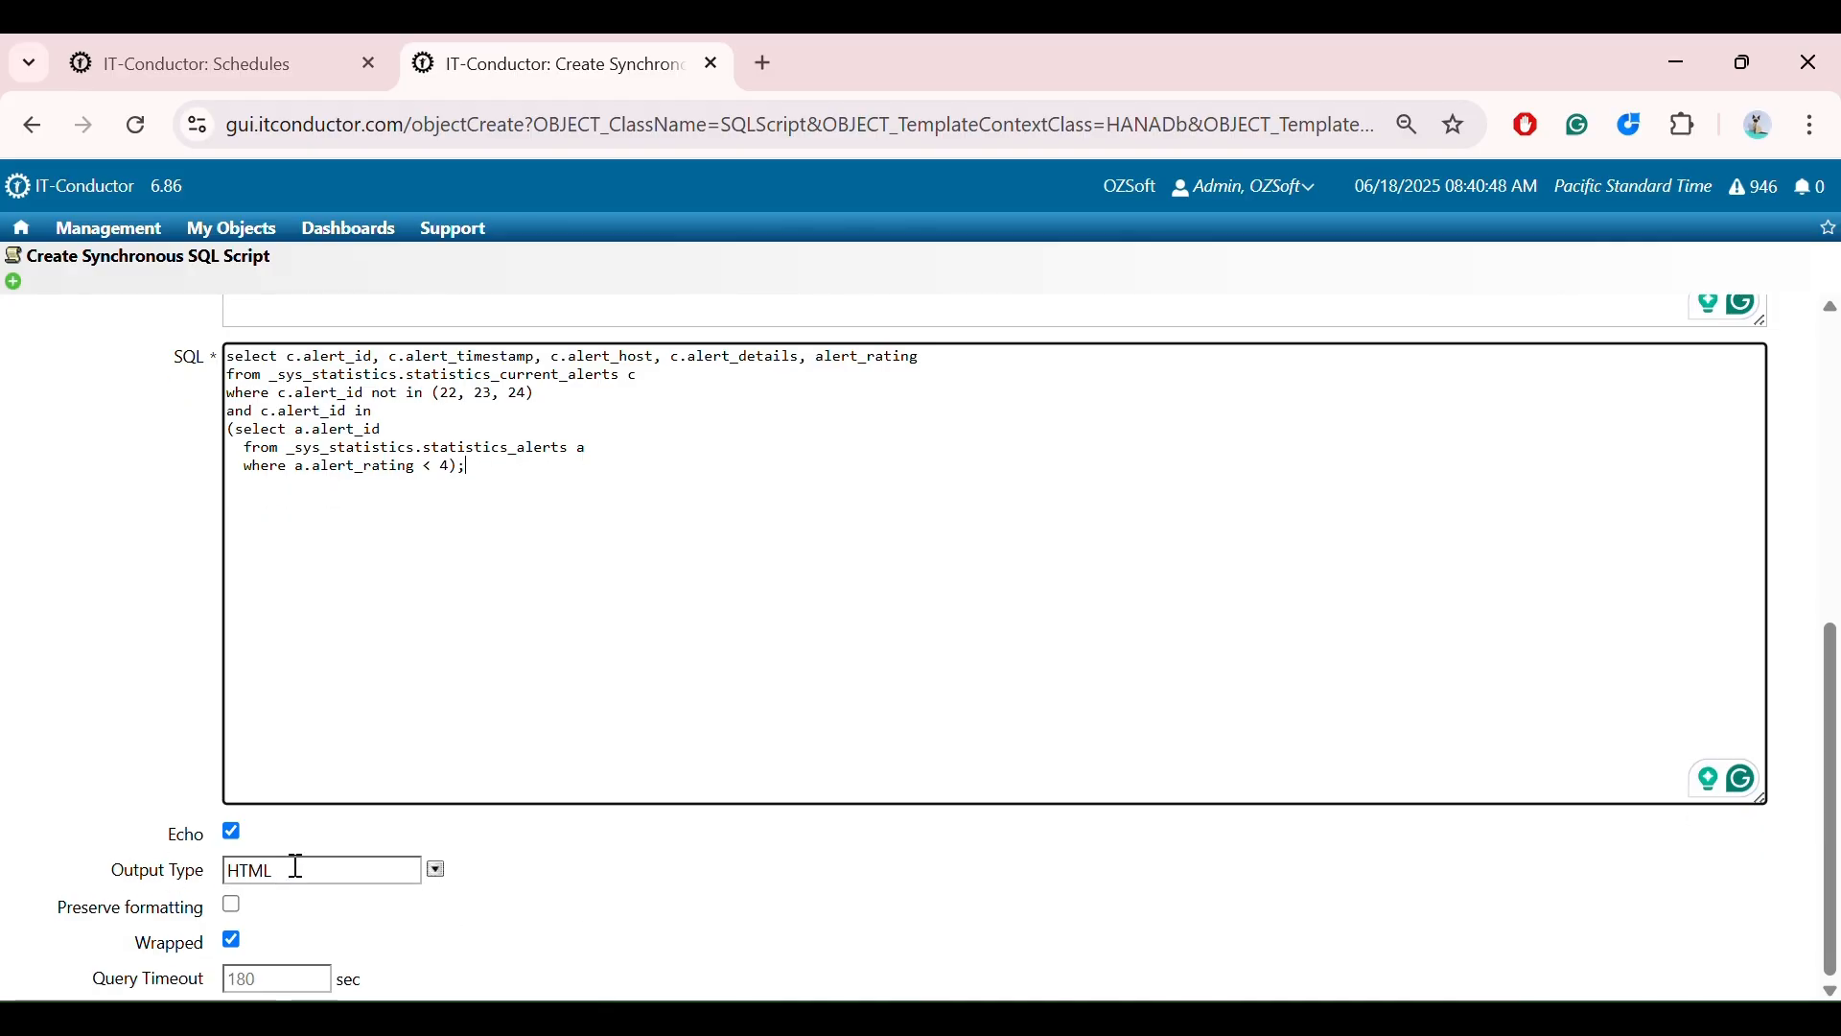
left_click(433, 873)
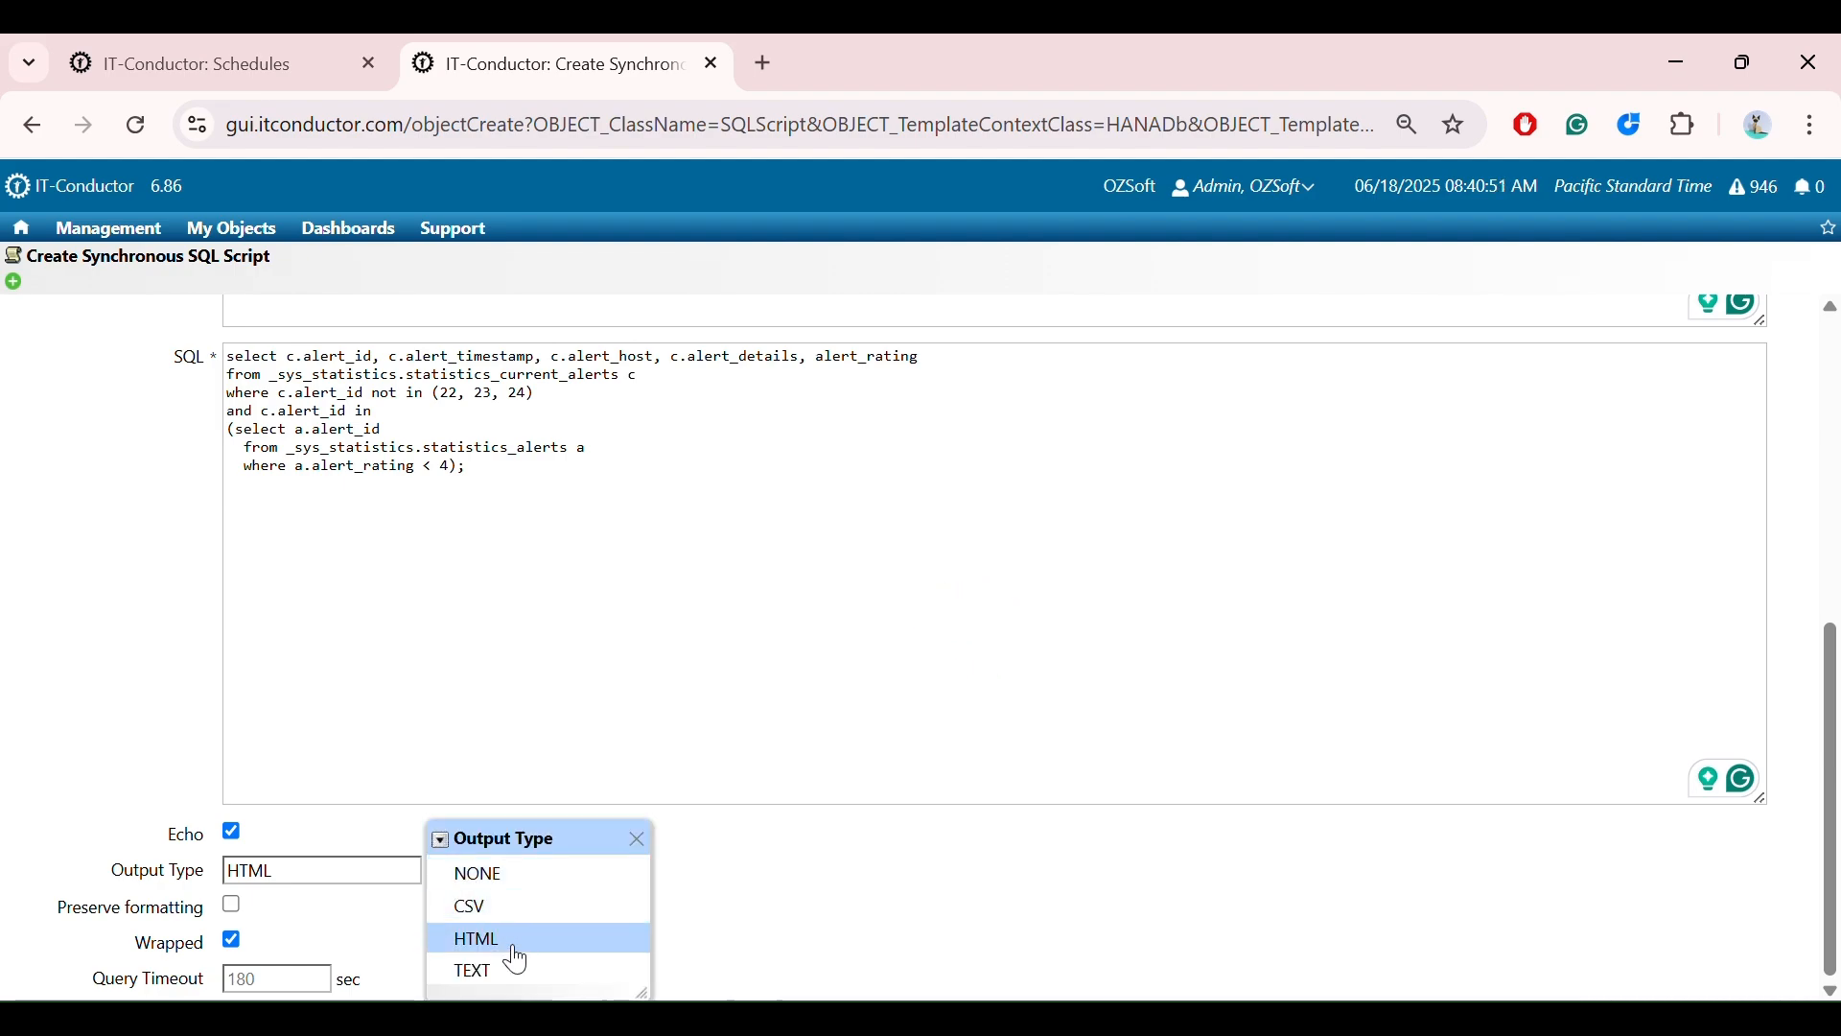
left_click(514, 944)
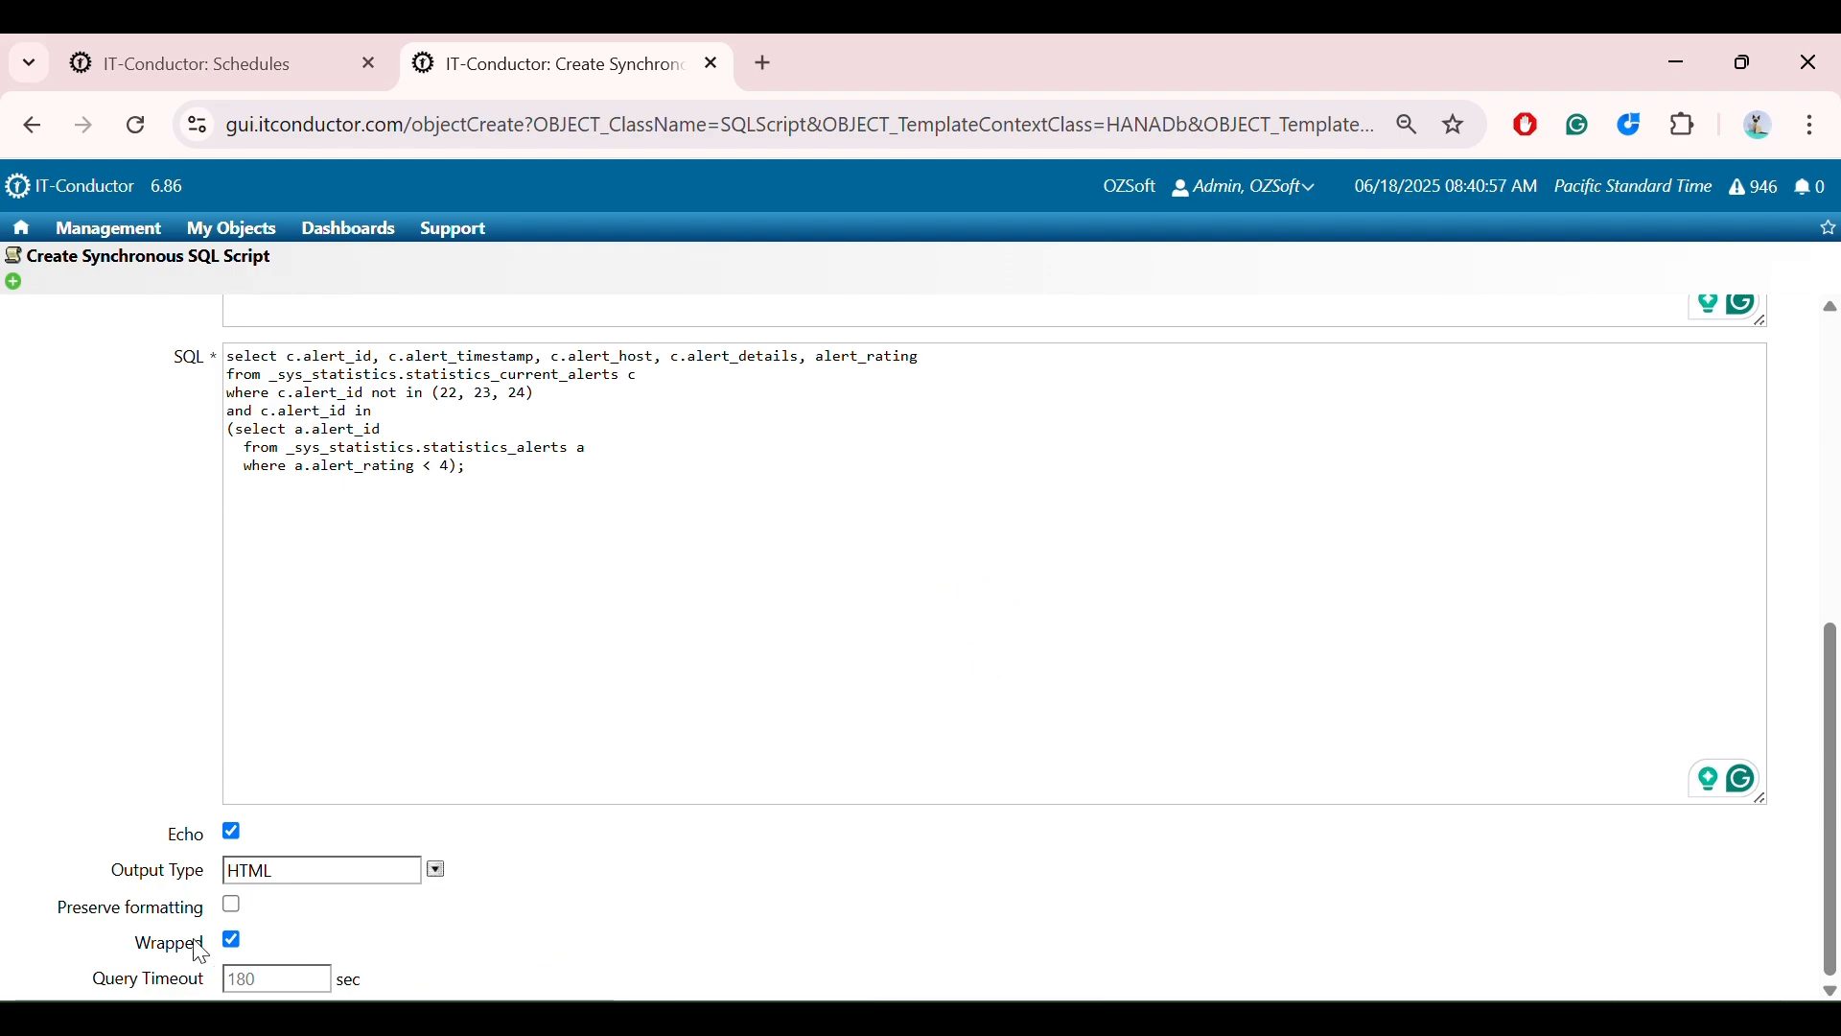
left_click_drag(60, 909, 211, 918)
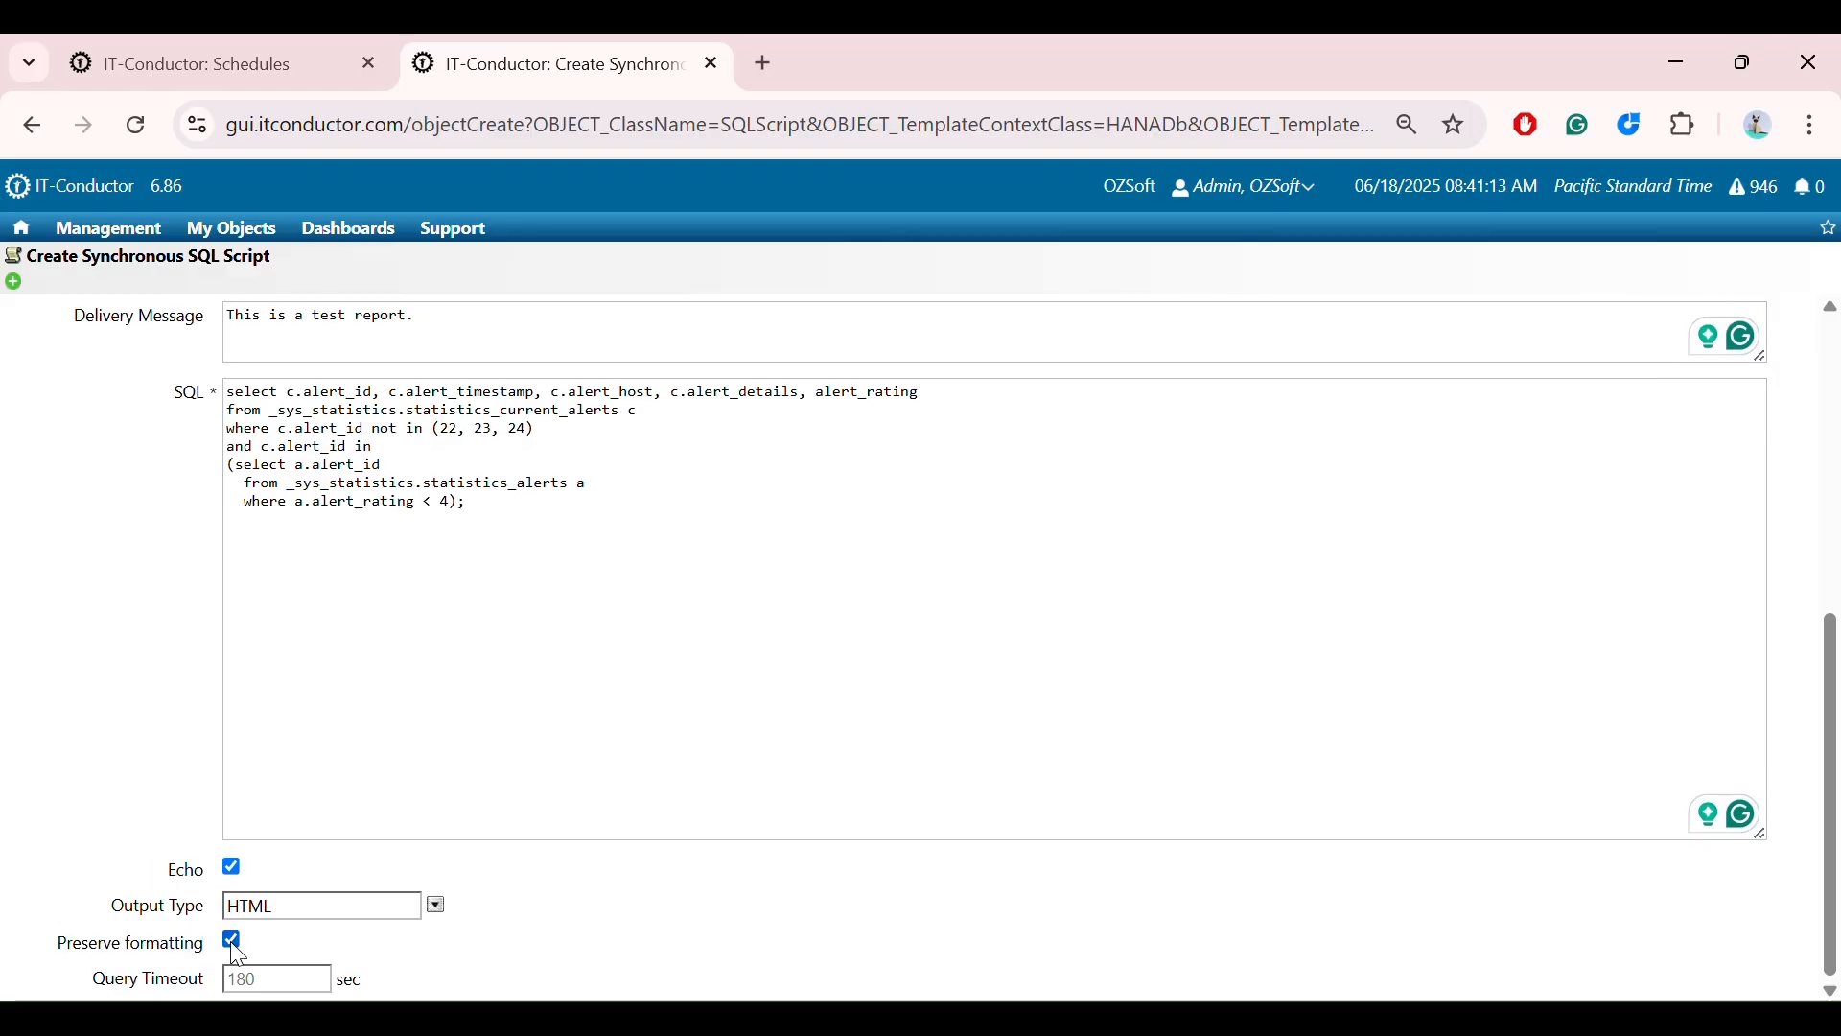
left_click(234, 946)
scroll(235, 952, "down", 1)
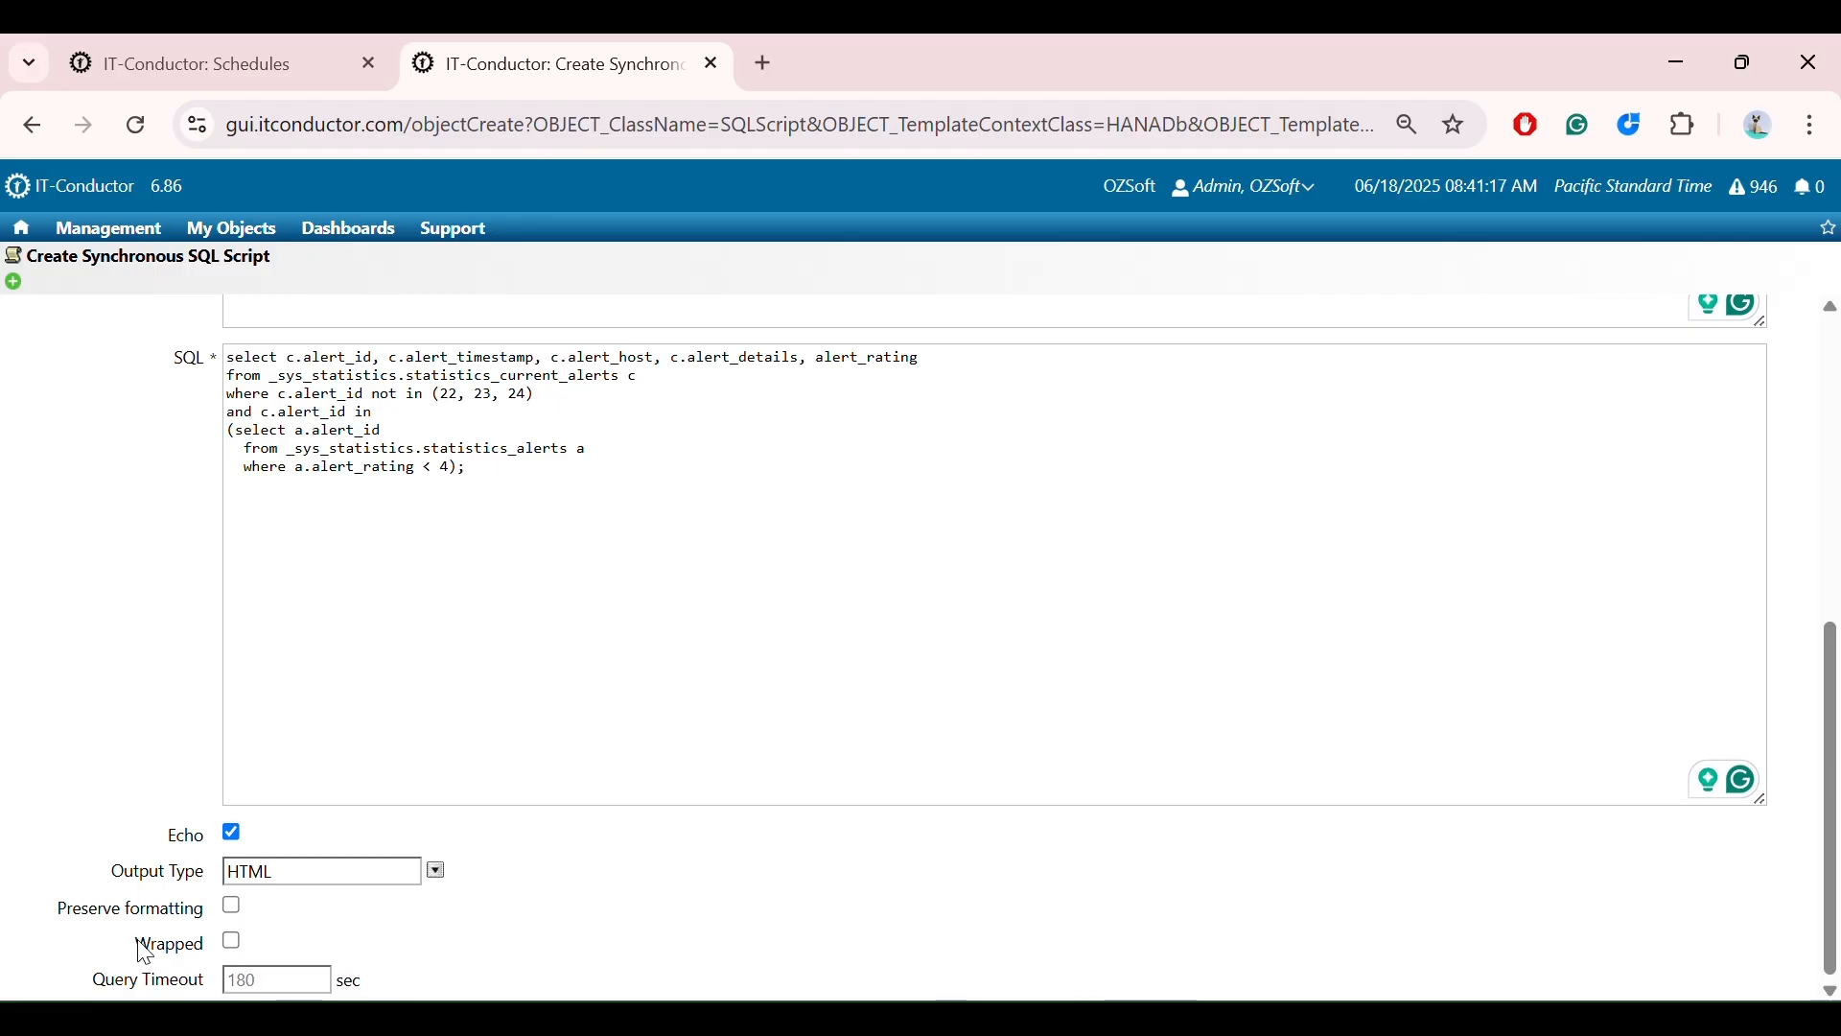
left_click_drag(142, 952, 211, 949)
Set the script's Query Timeout to 190 seconds
left_click(107, 976)
left_click_drag(93, 985, 197, 988)
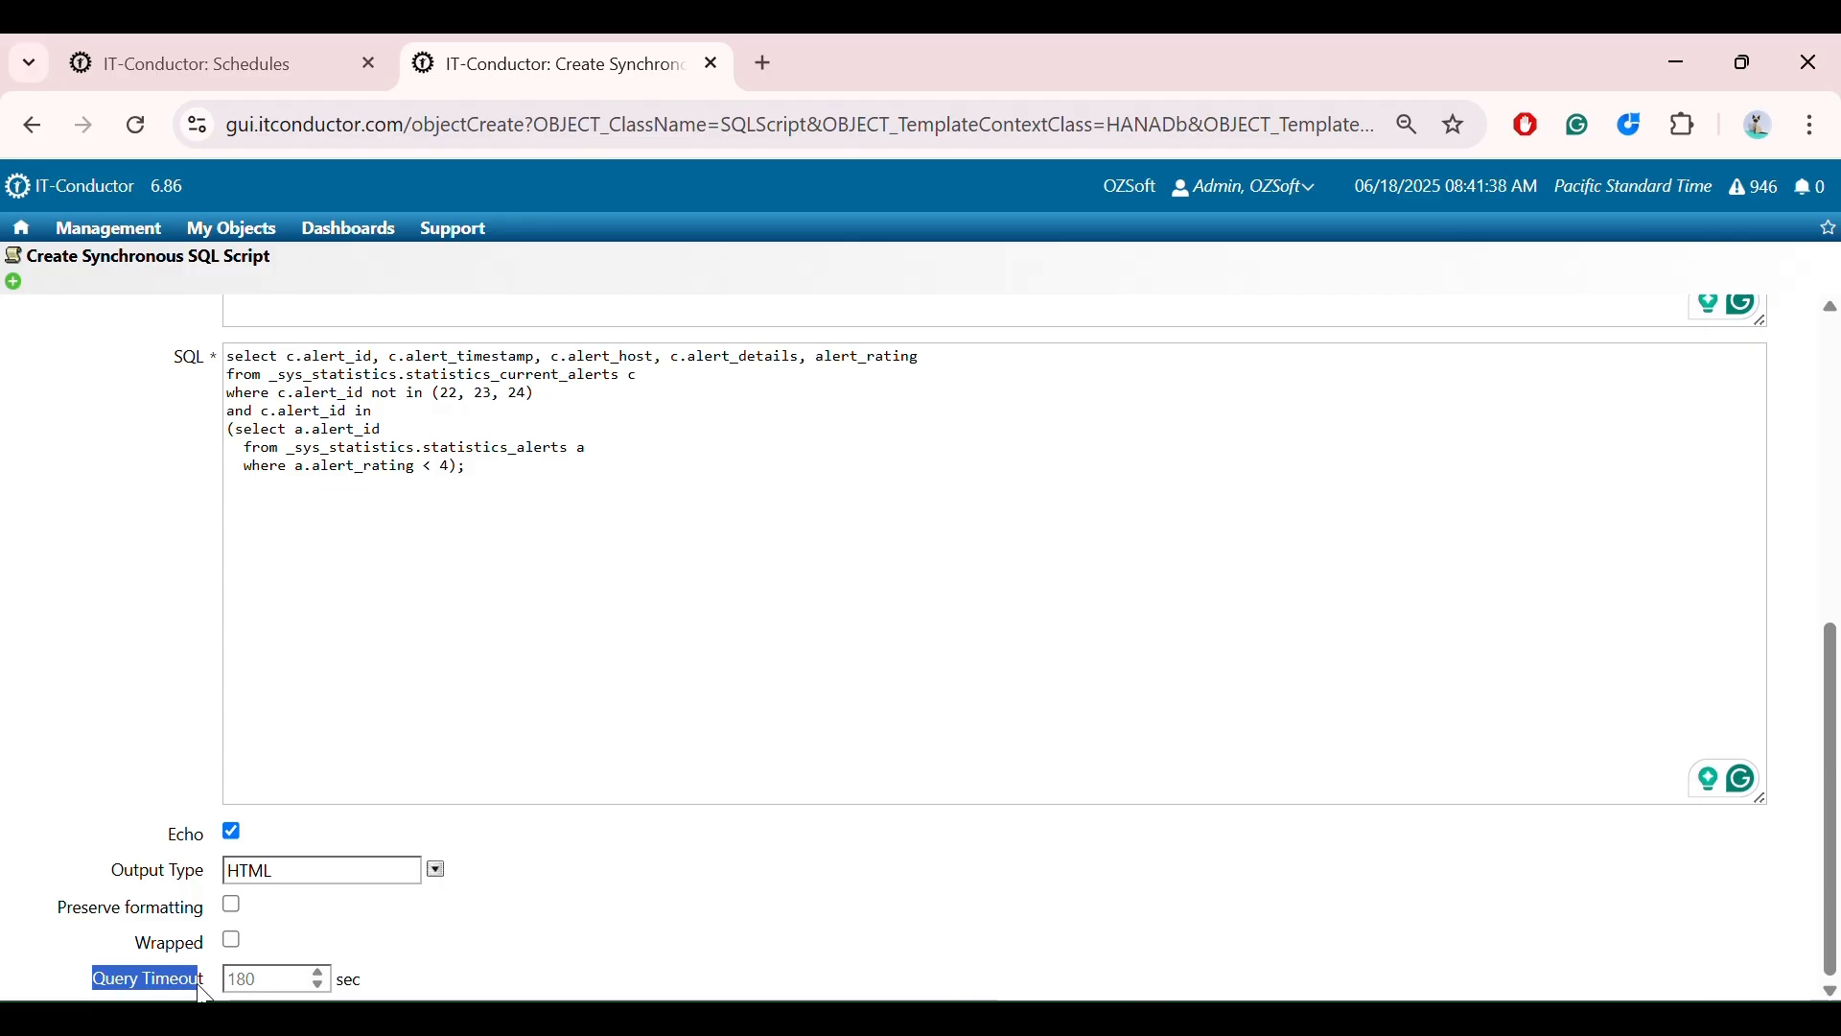
left_click(428, 980)
left_click(293, 977)
left_click(322, 973)
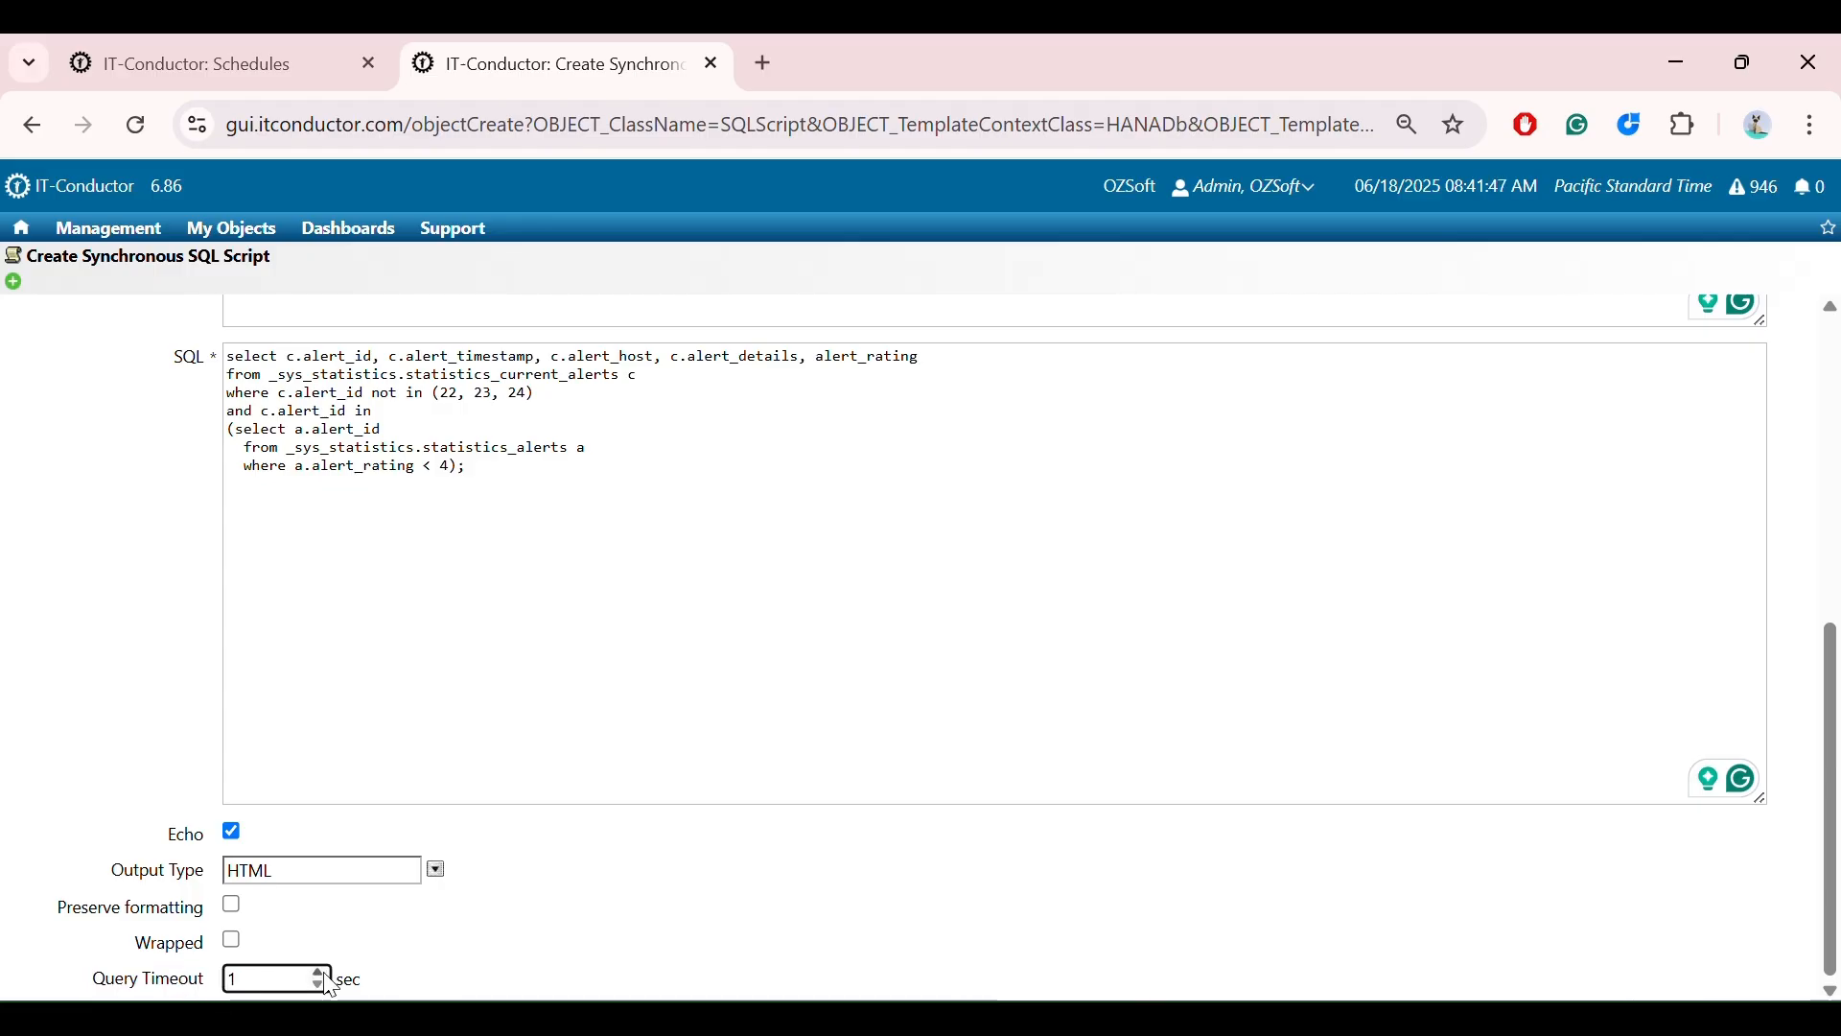
key("BackSpace")
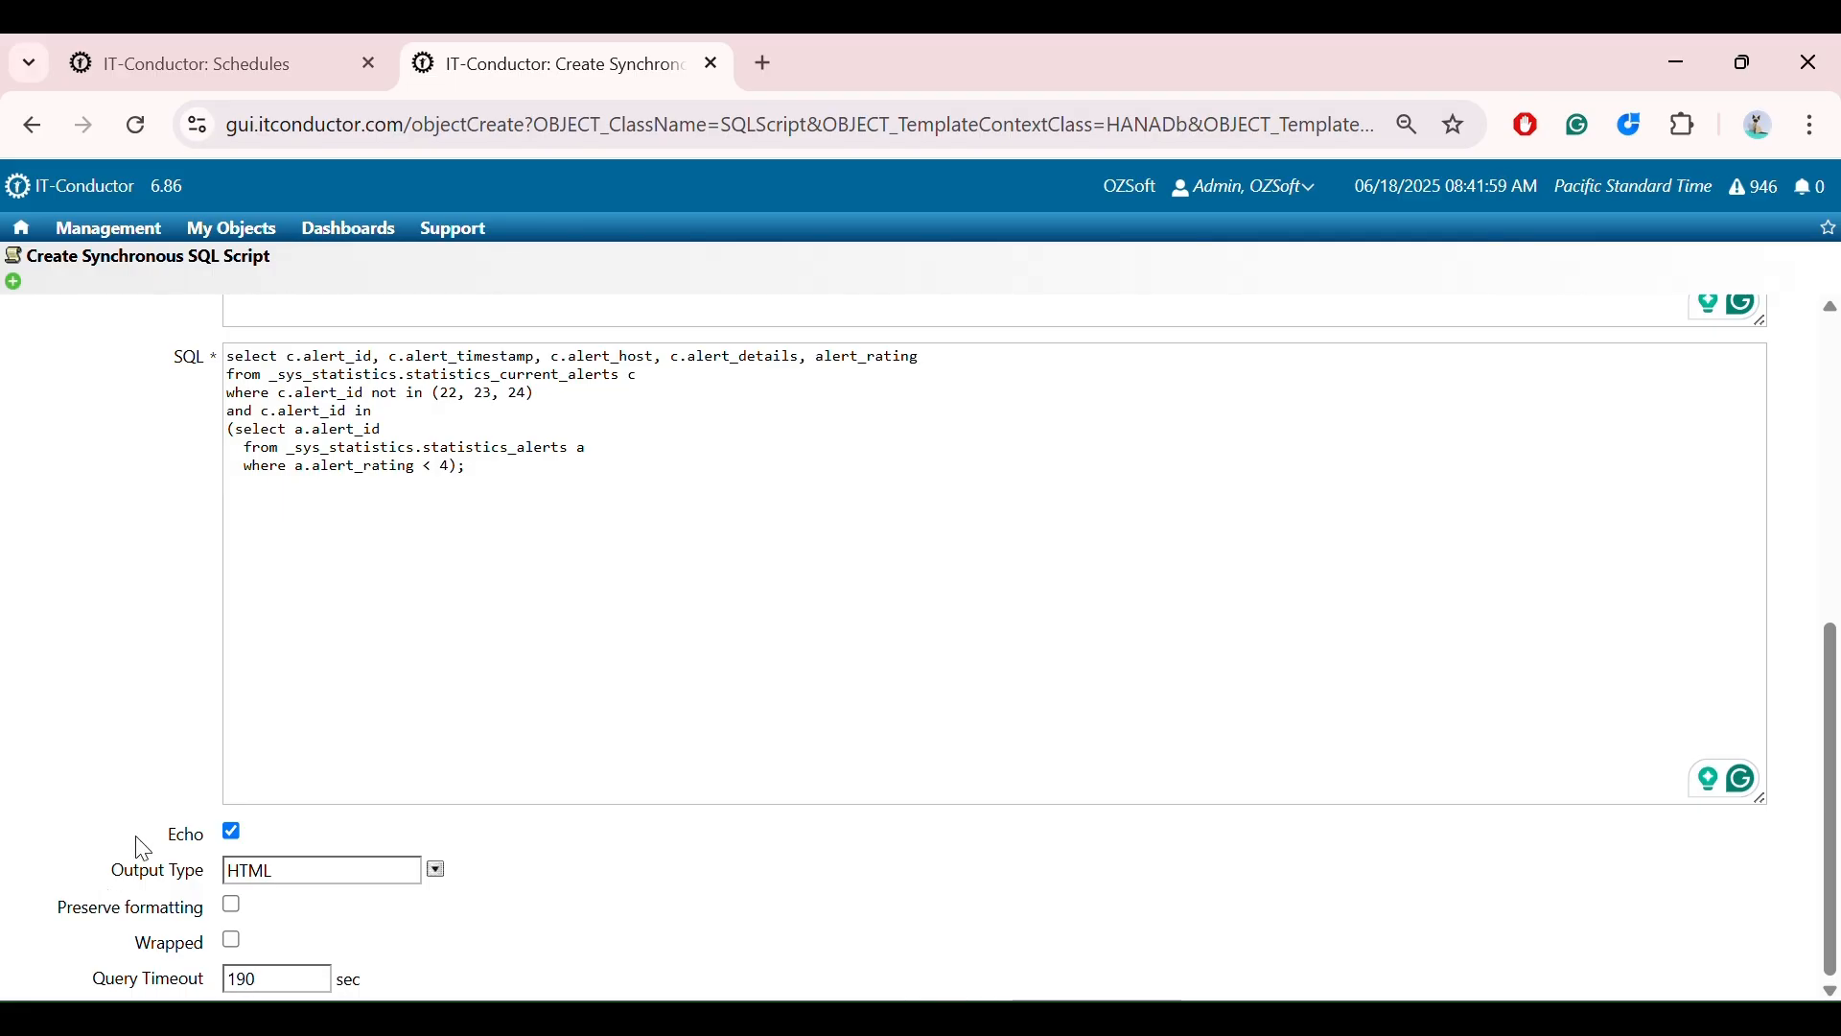
Create the Retrieve HANA Alerts (Test) script template from the completed form
scroll(164, 708, "up", 3)
scroll(169, 710, "up", 4)
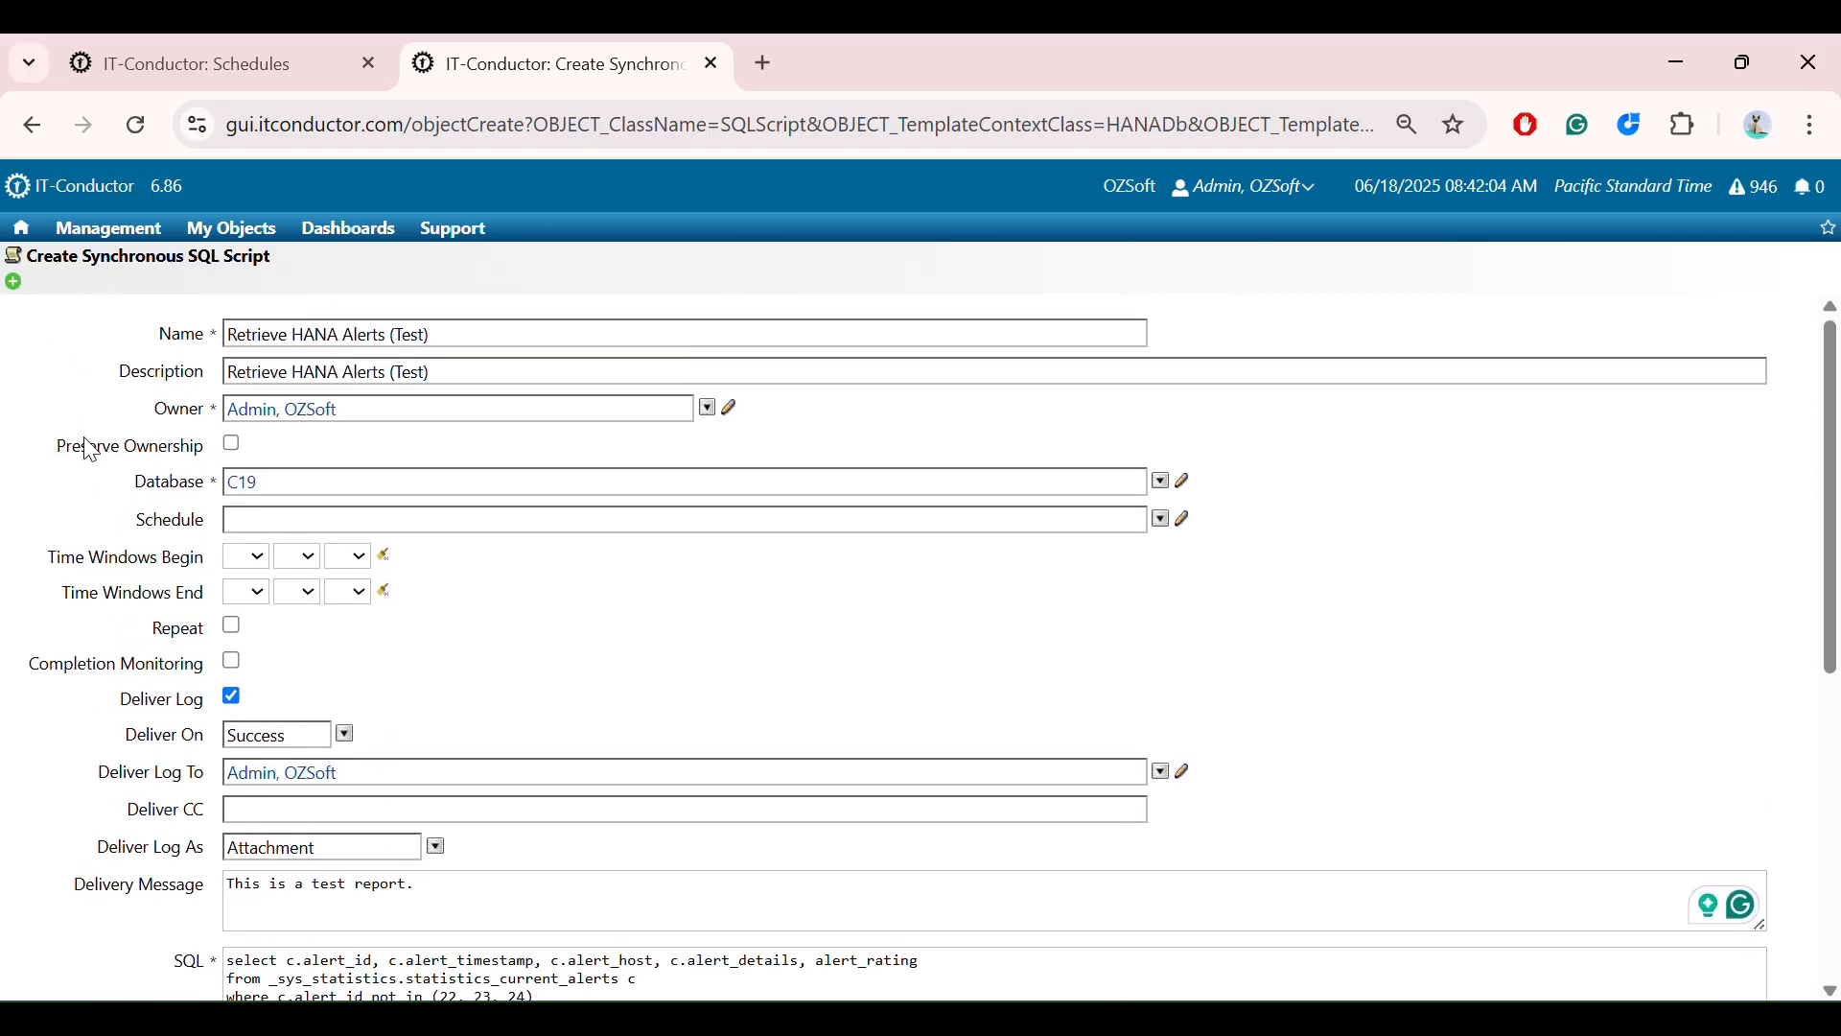
left_click(17, 287)
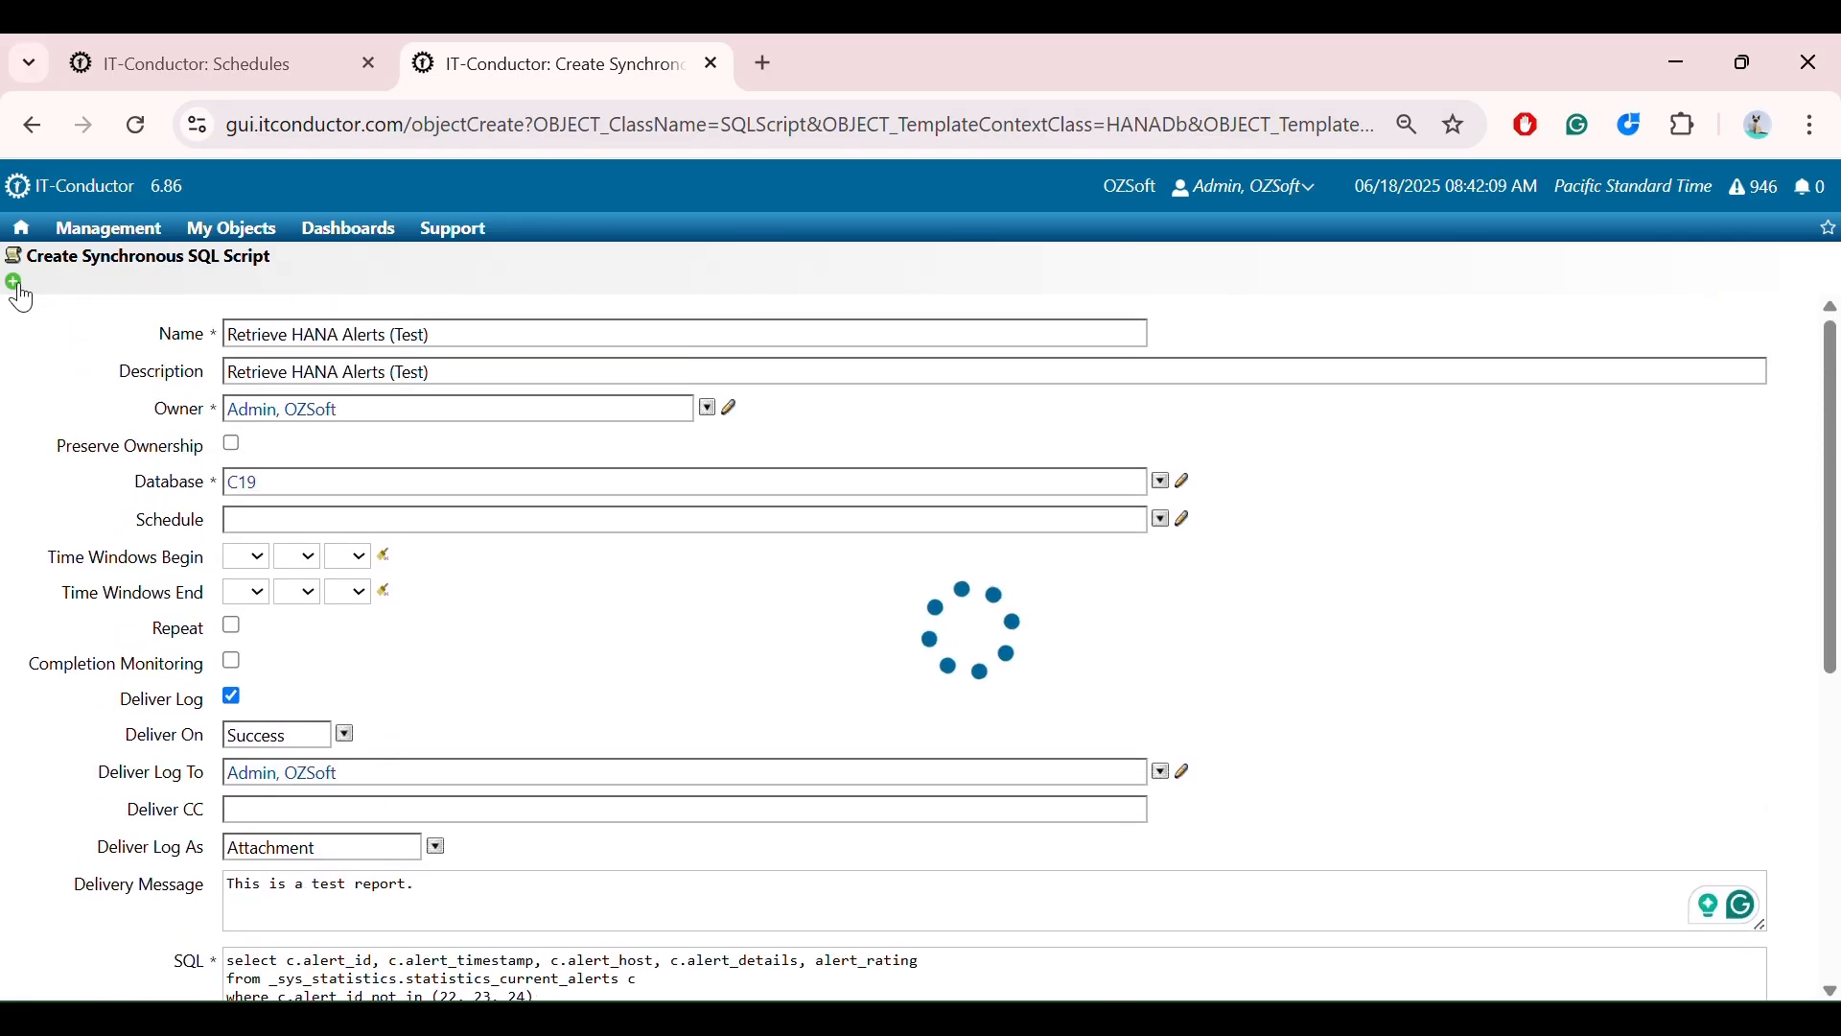
left_click(912, 608)
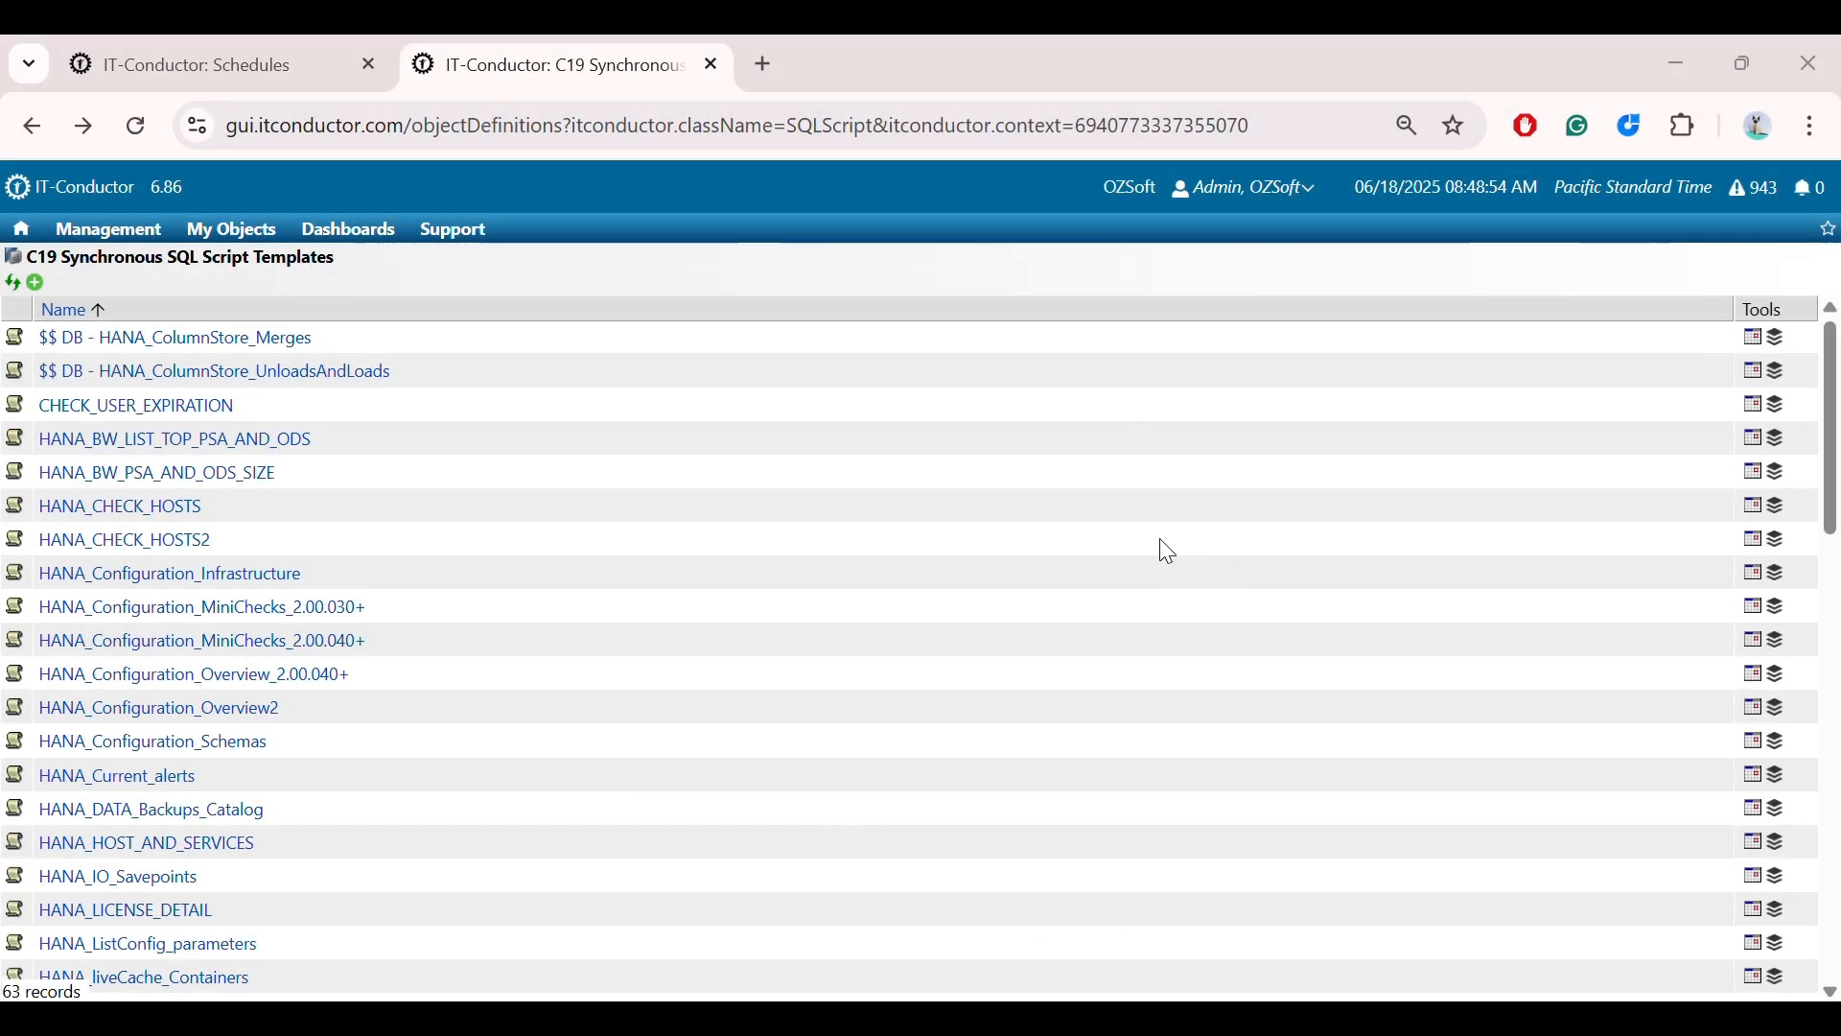
Locate Retrieve HANA Alerts (Test) in the C19 Synchronous SQL Script Templates list and open its schedule assignments
scroll(1170, 548, "down", 10)
scroll(1160, 542, "down", 5)
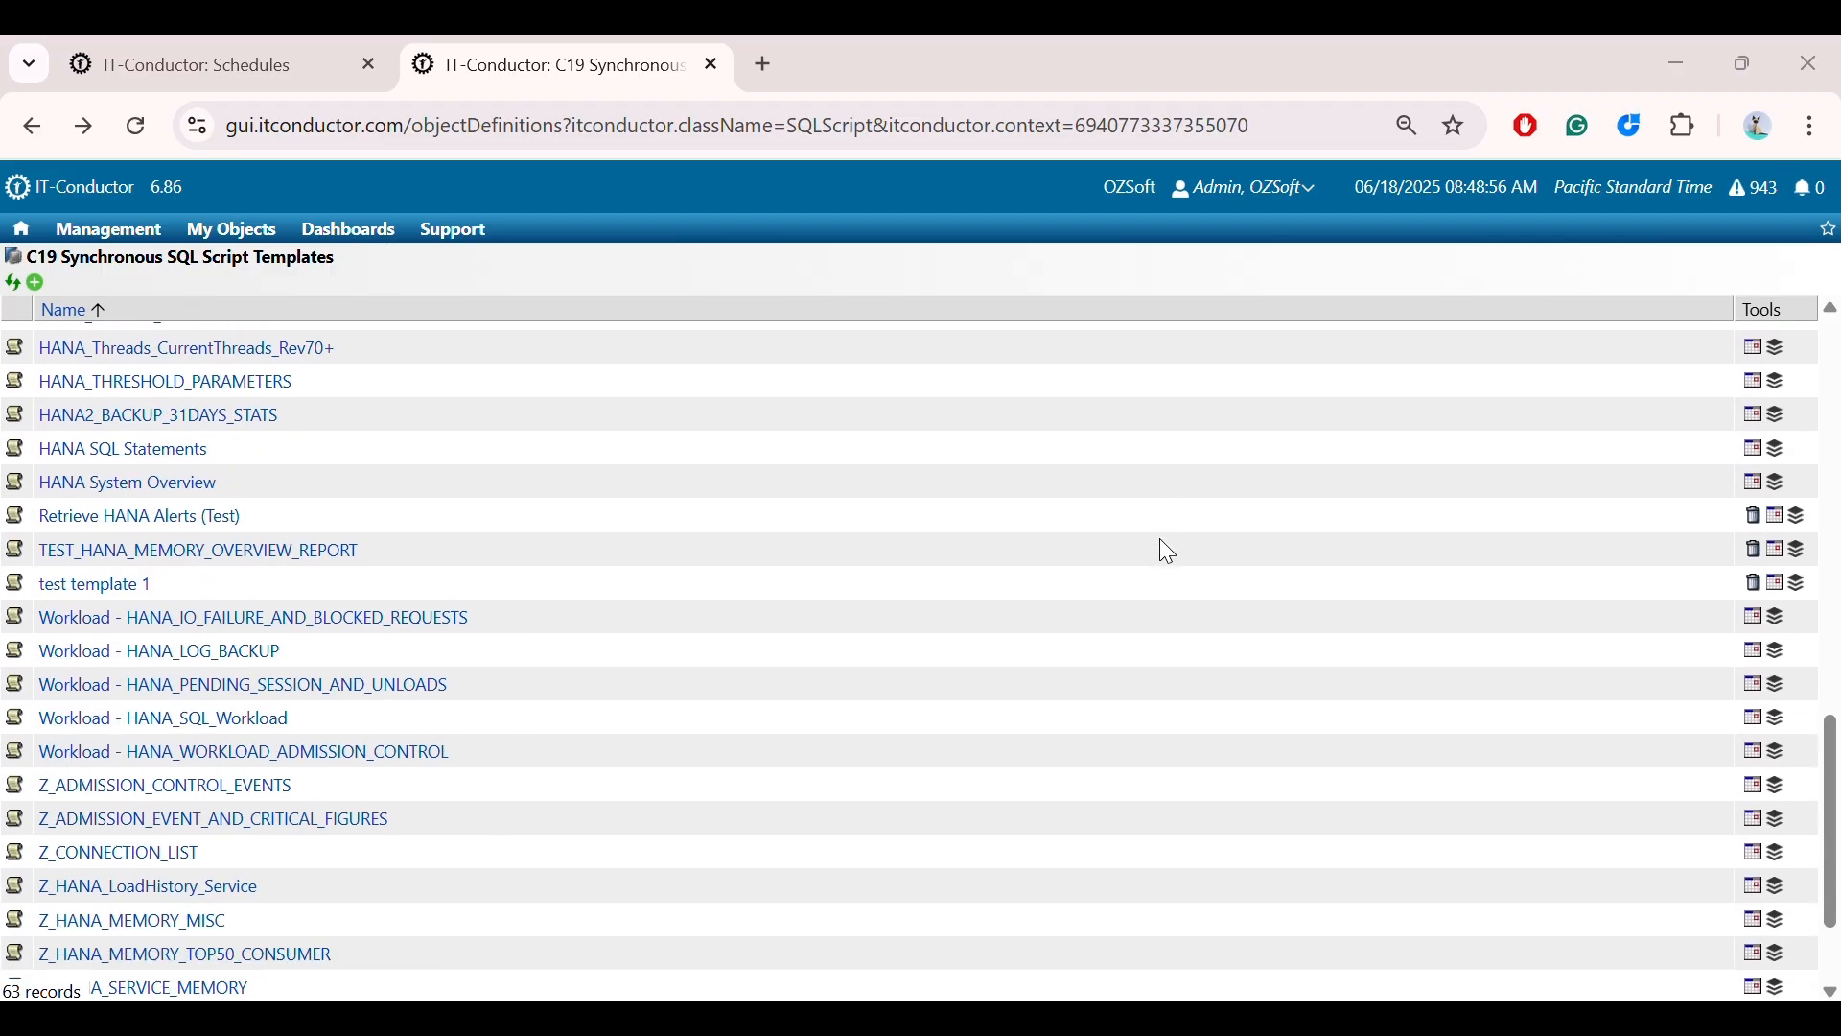
scroll(649, 614, "up", 3)
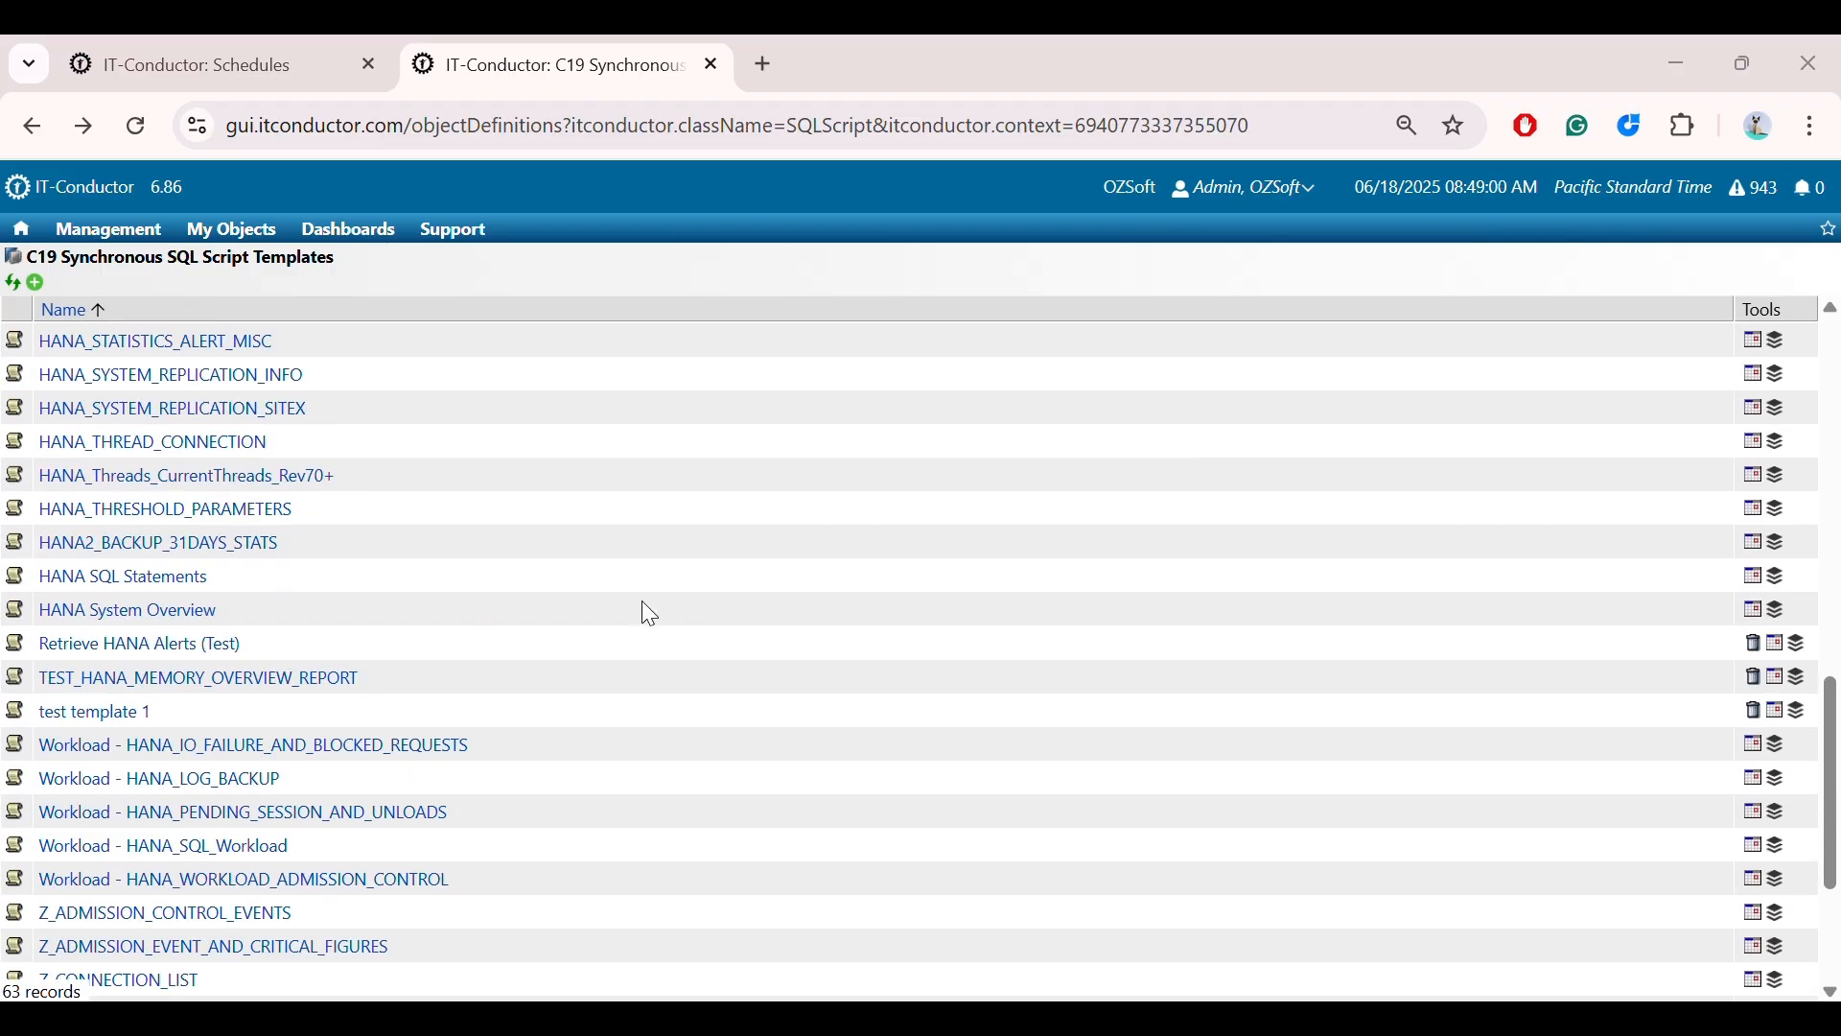
left_click_drag(239, 658, 40, 658)
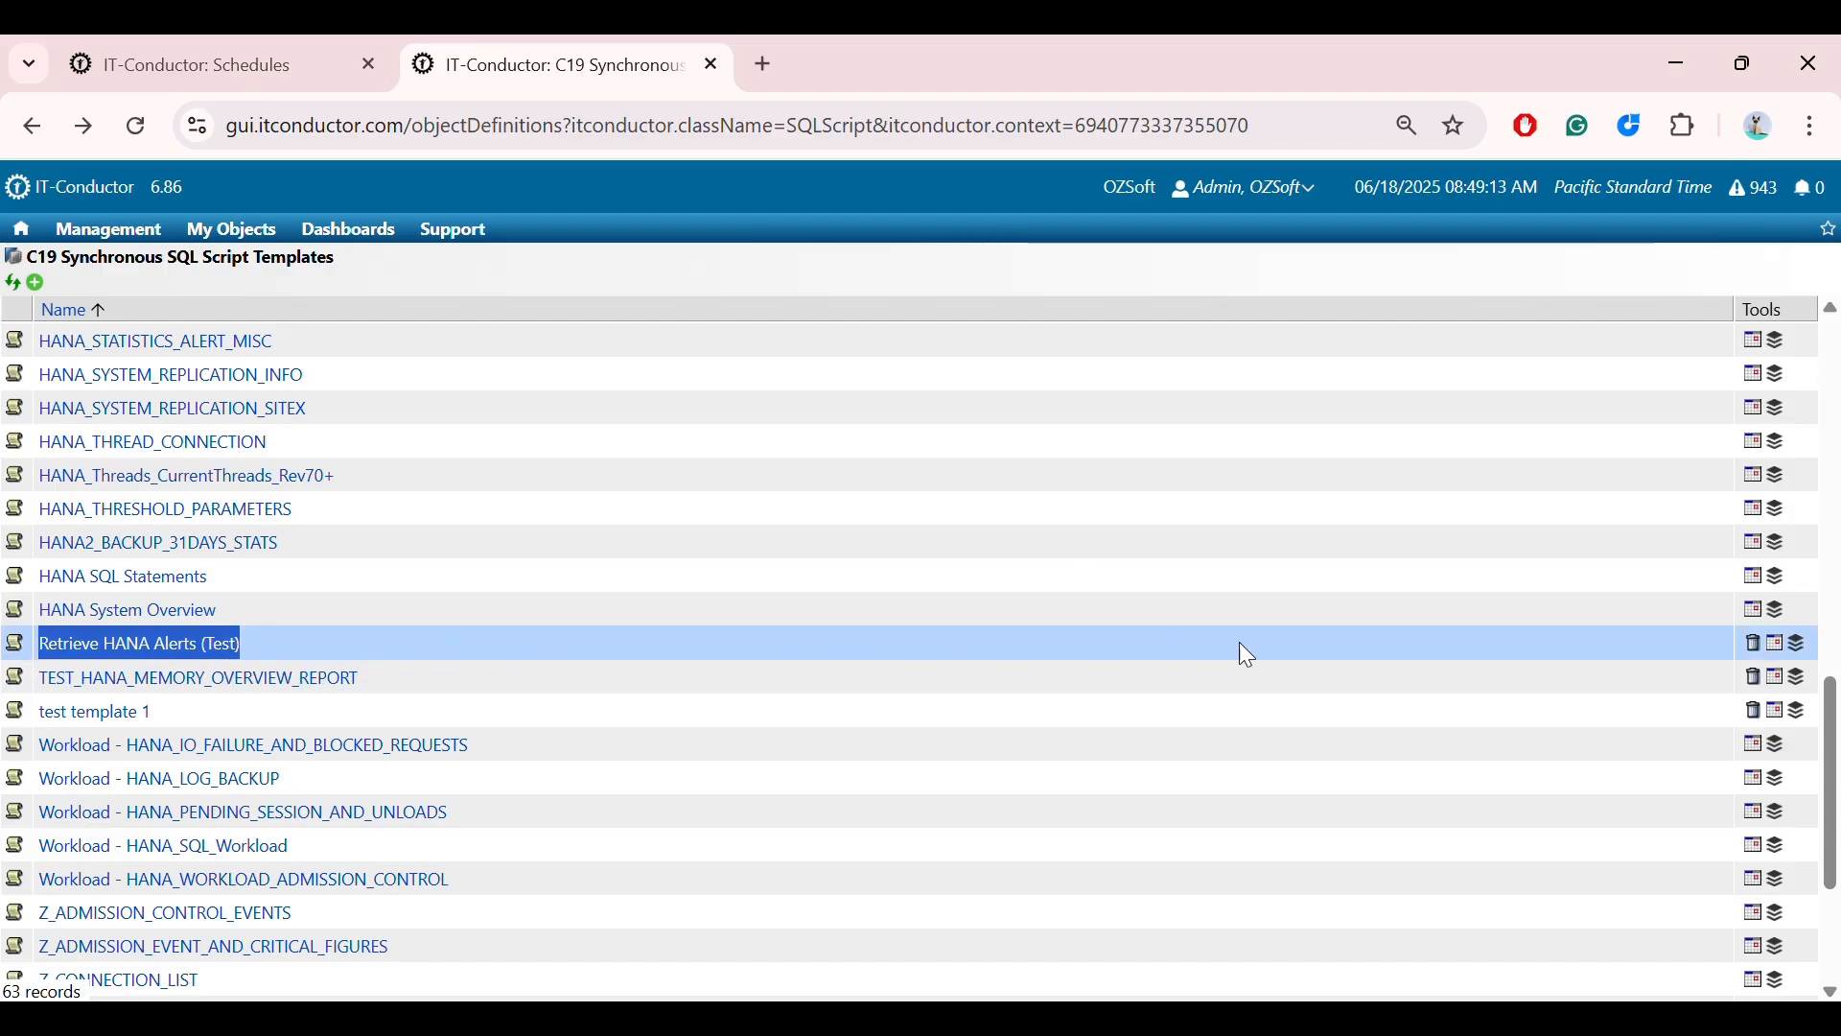
left_click(1780, 655)
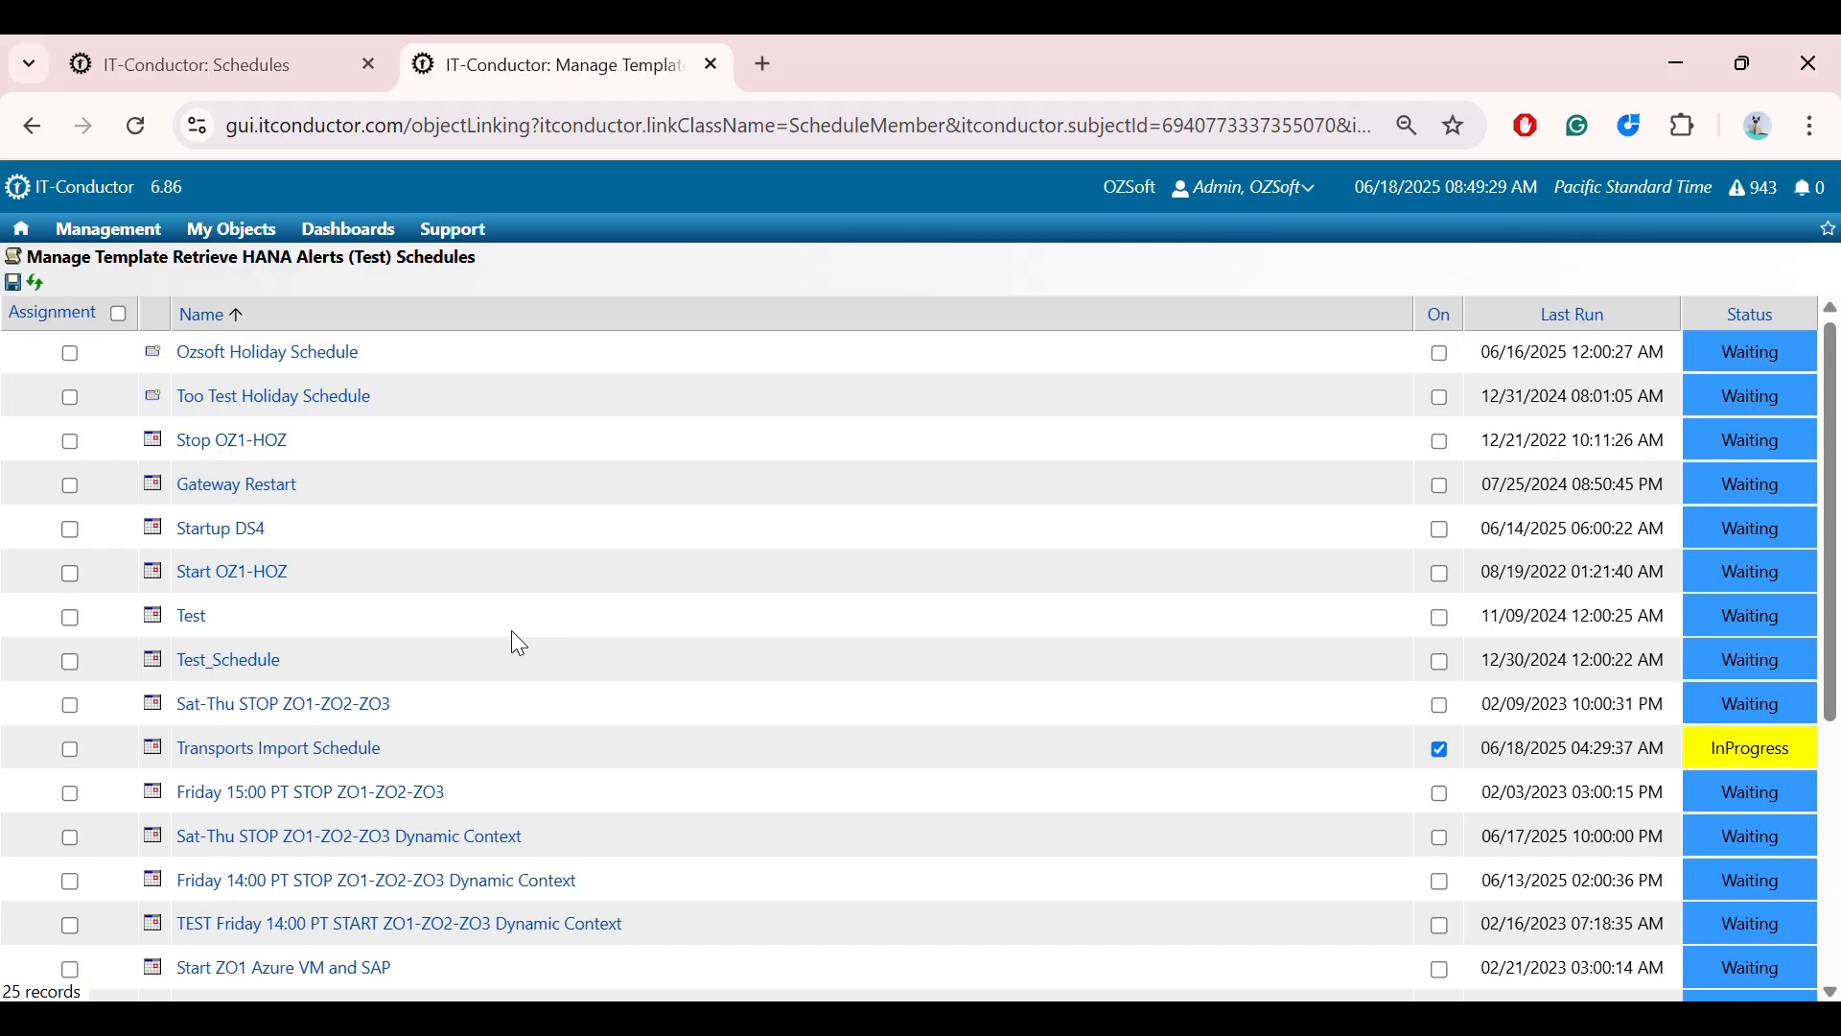
Assign Schedule Test to the Retrieve HANA Alerts (Test) template and save the assignment
scroll(511, 633, "down", 5)
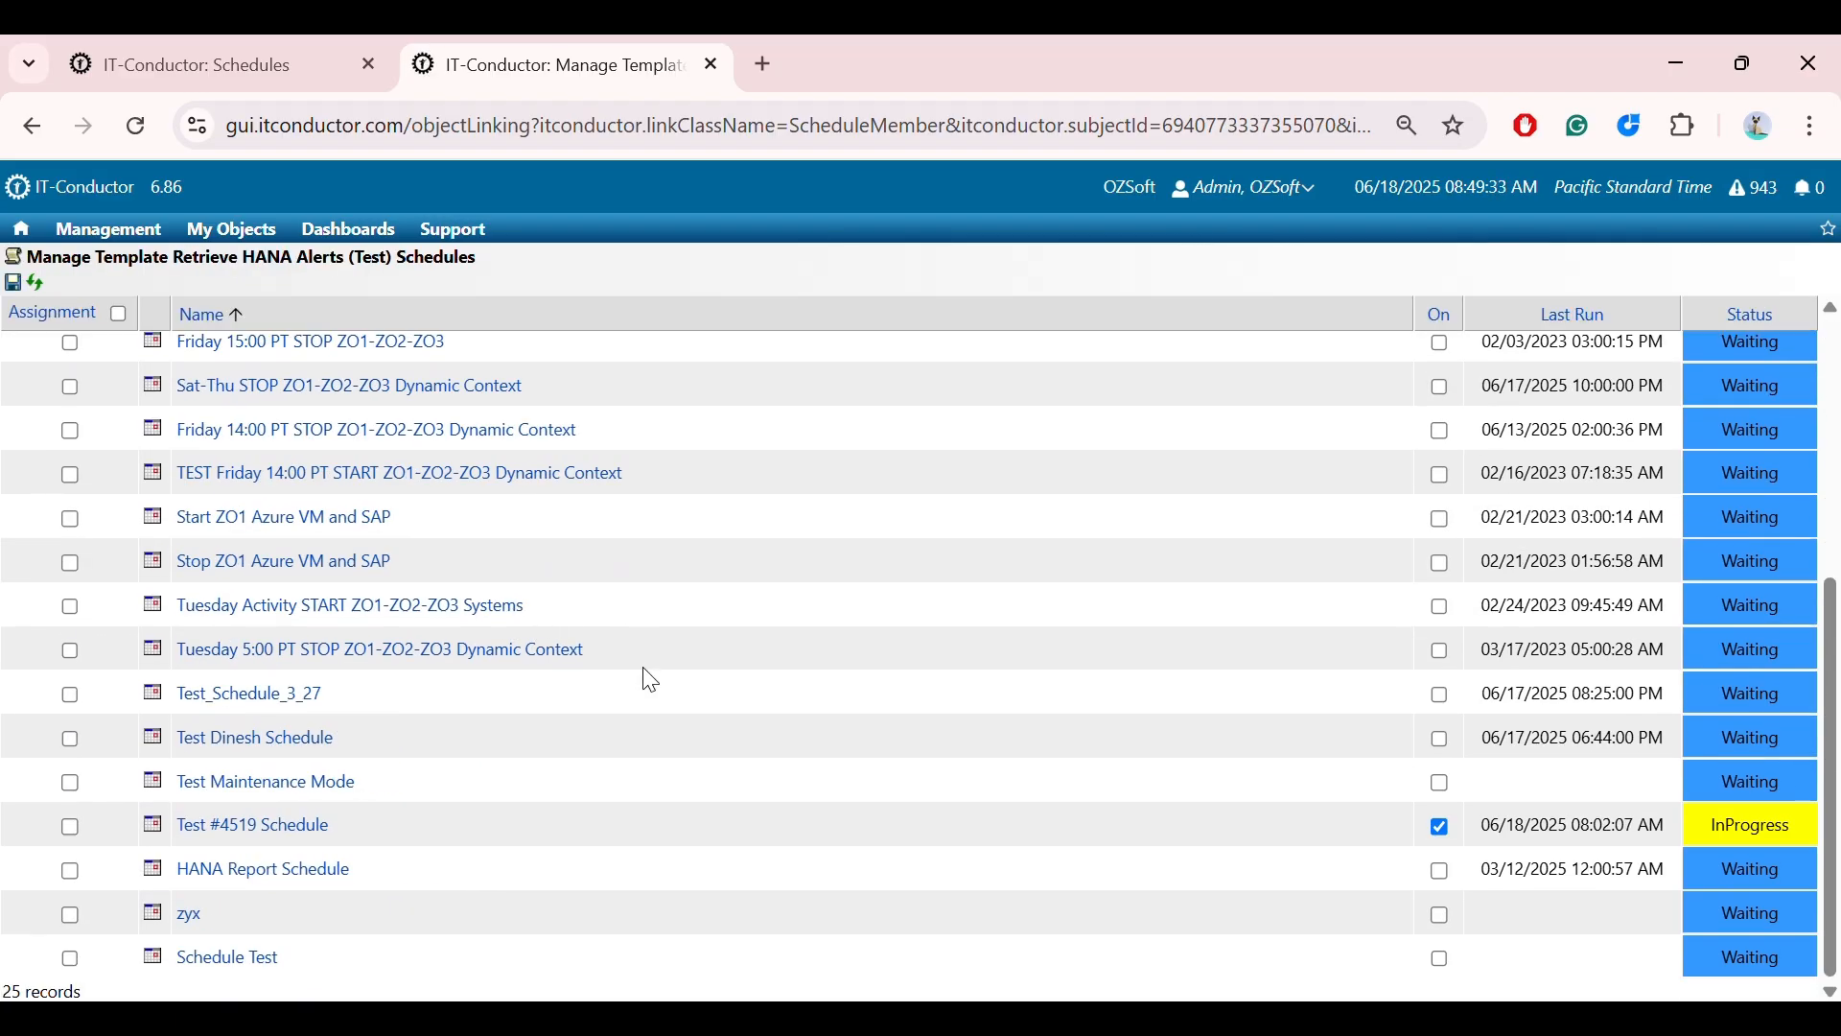
left_click(71, 960)
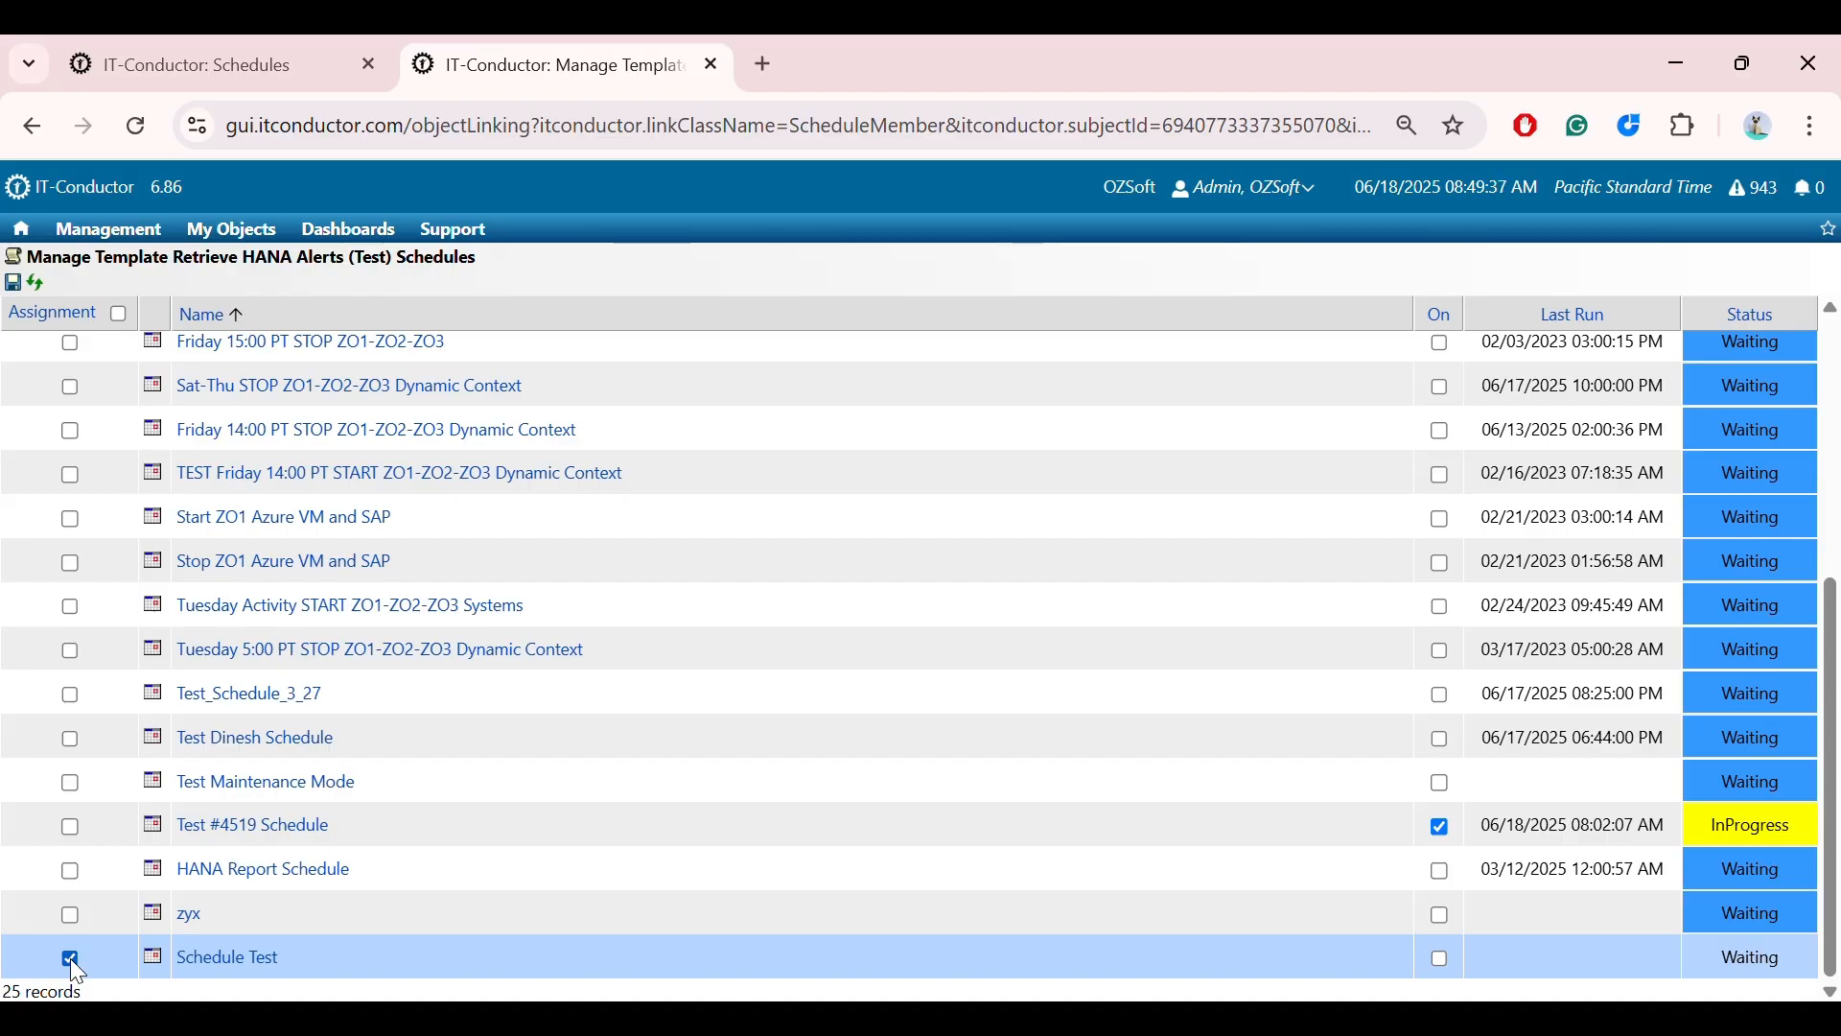
left_click(13, 287)
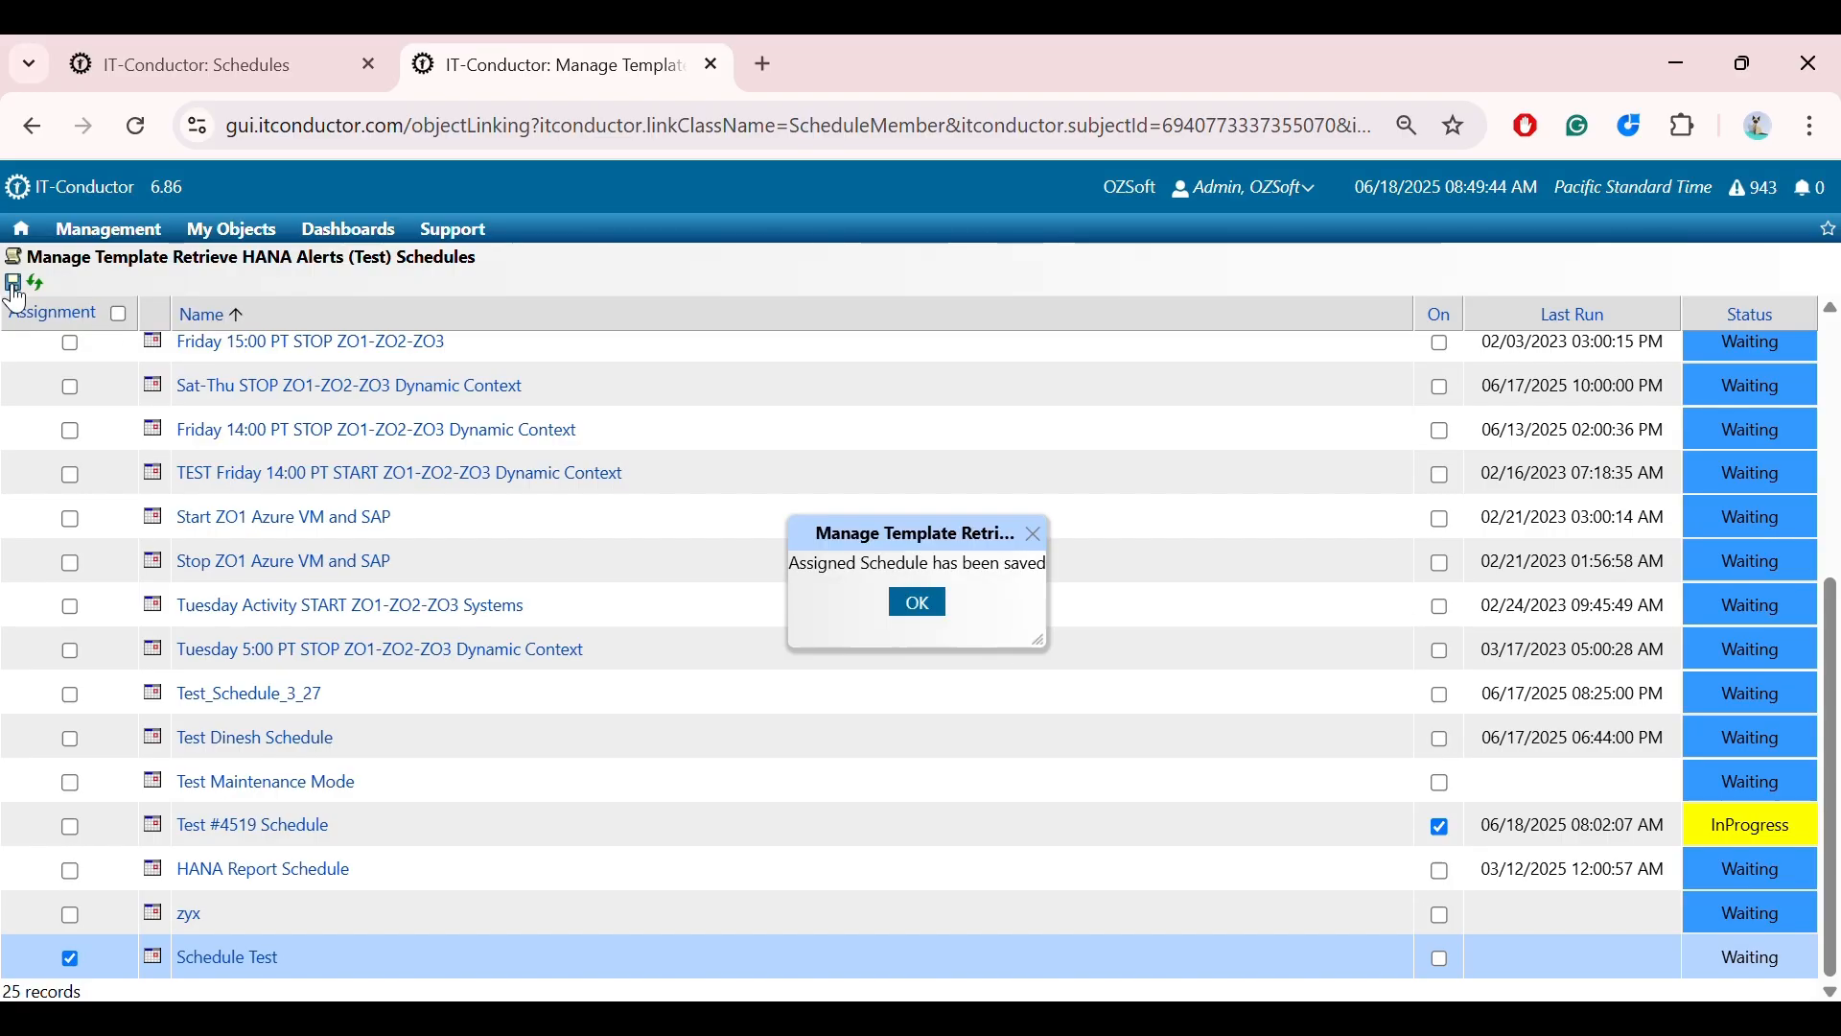
left_click(935, 611)
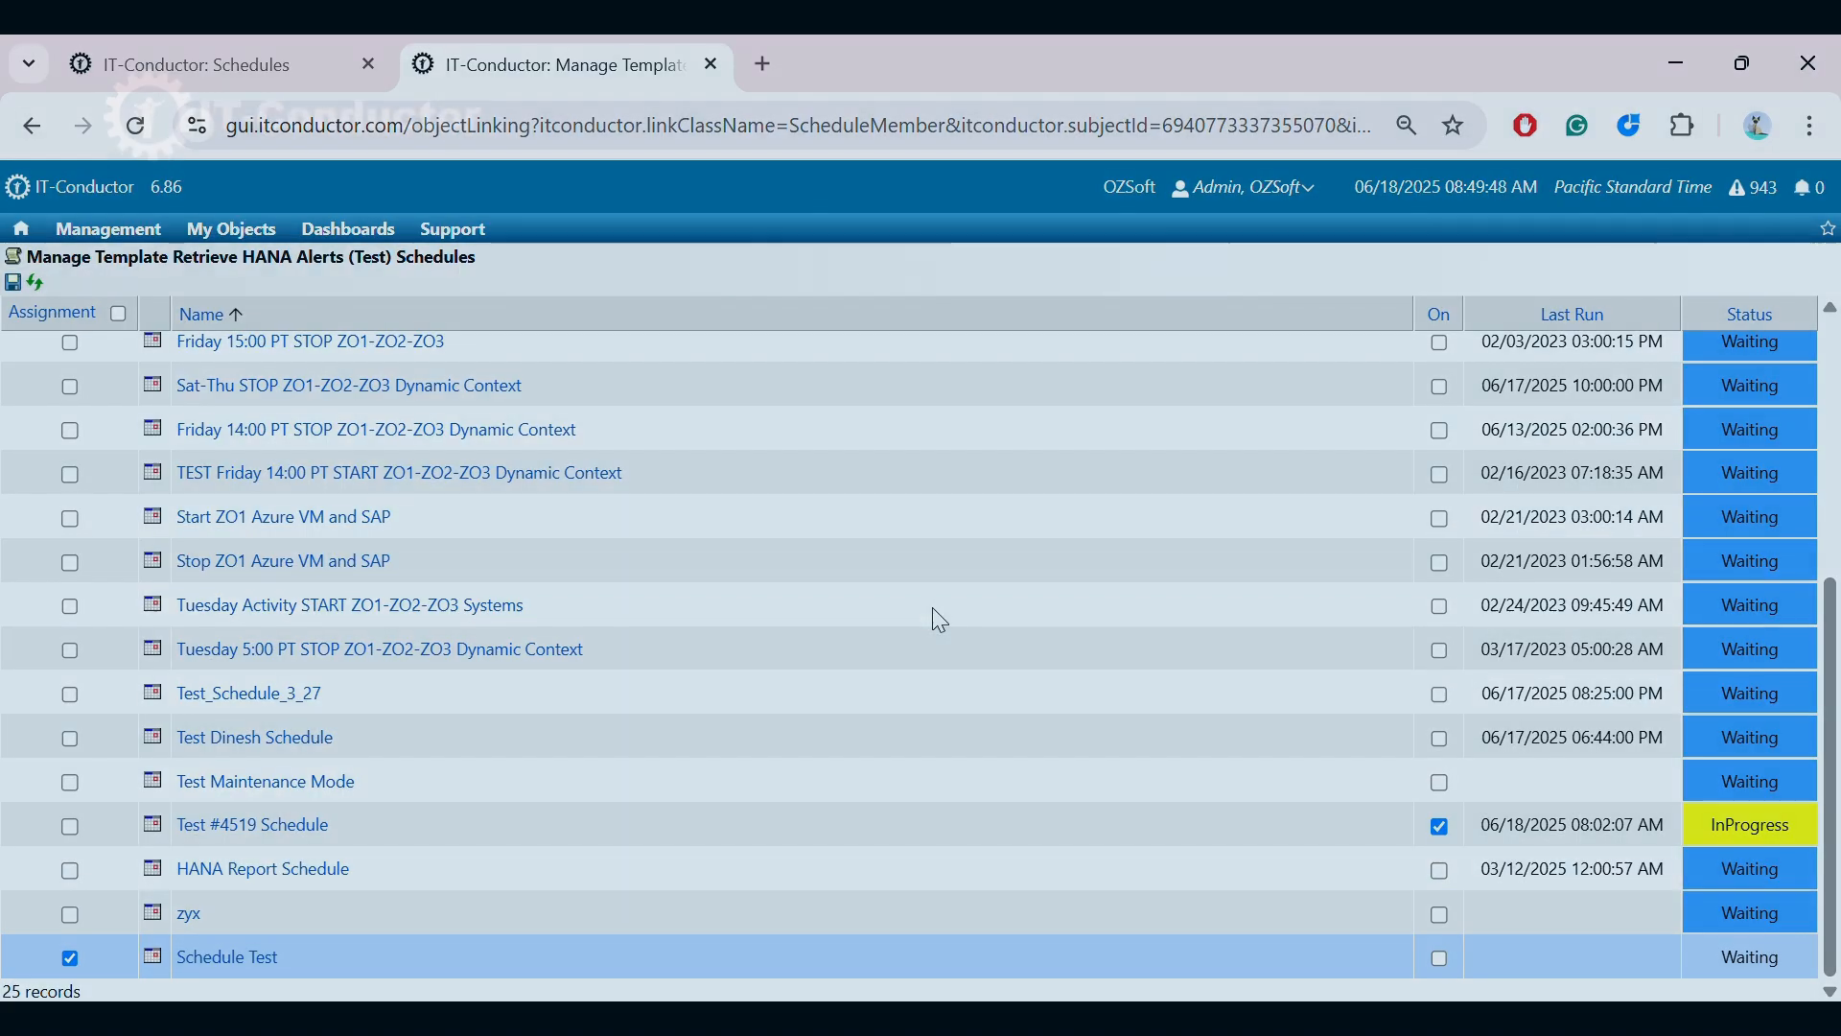